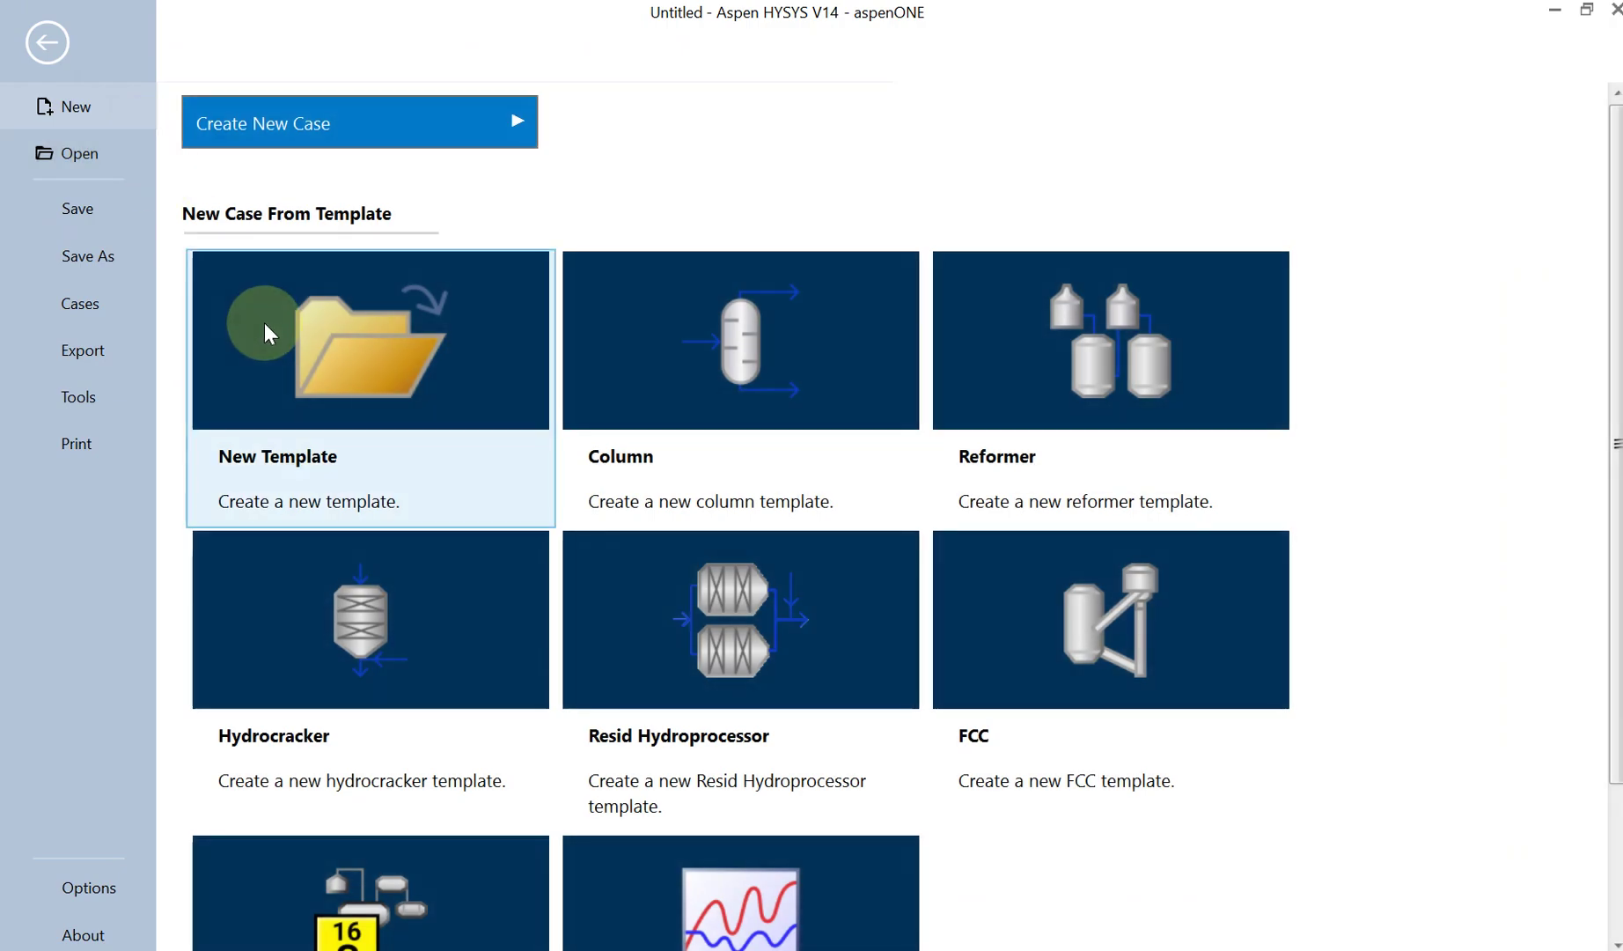
Step: Start a new case and add CO2, Nitrogen and Oxygen to Component List - 1
click(273, 332)
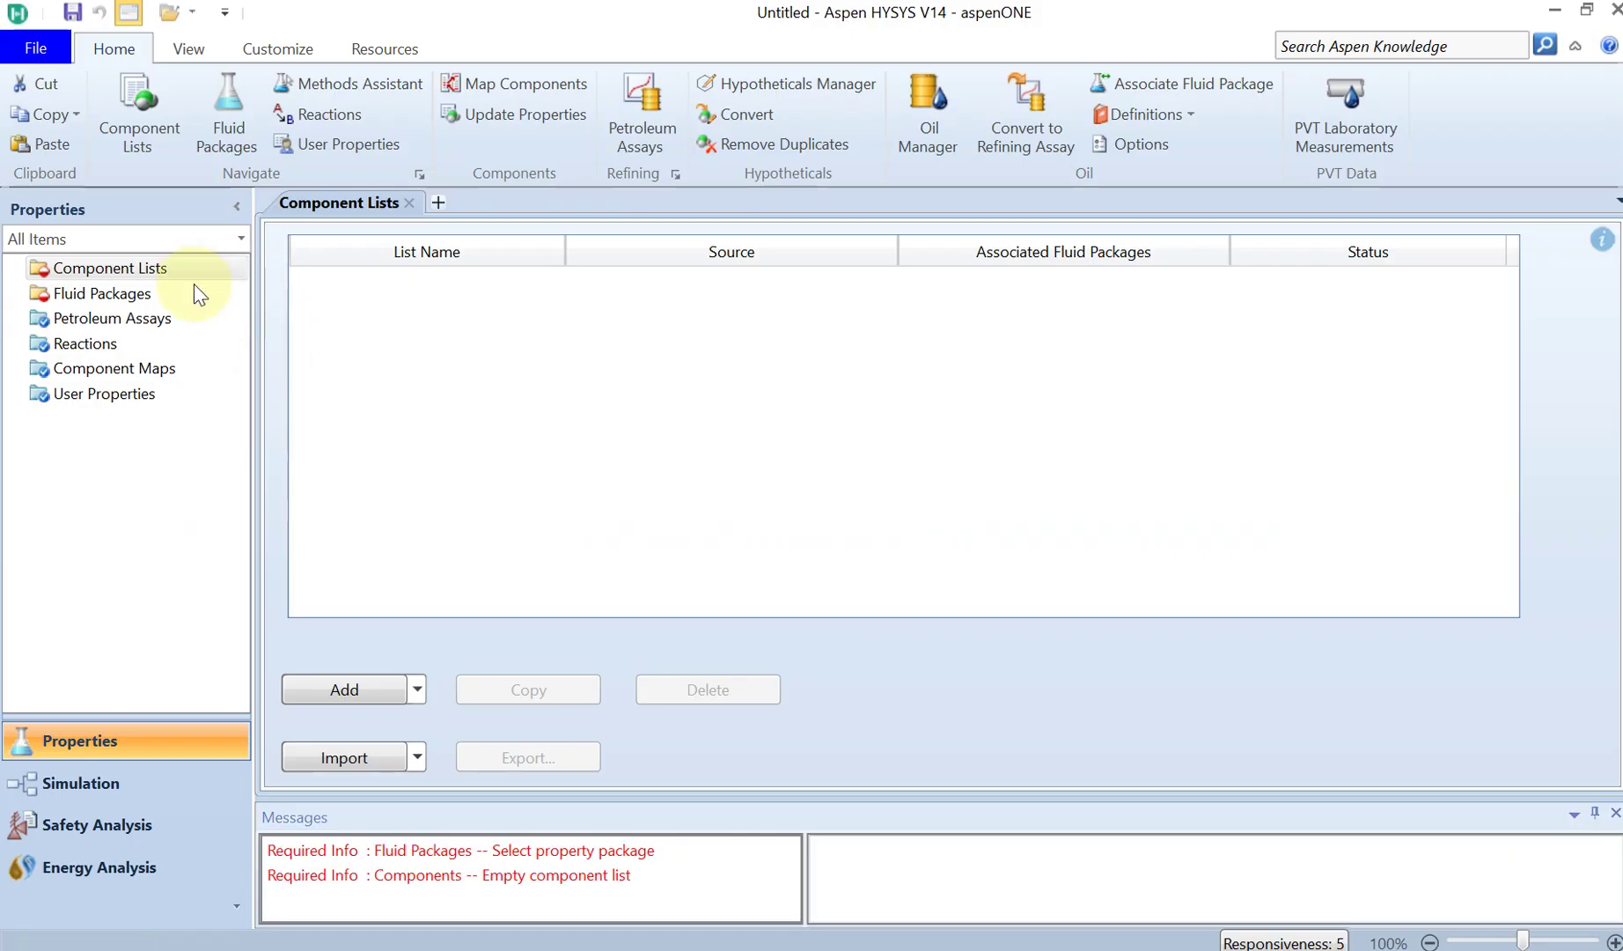
click(341, 690)
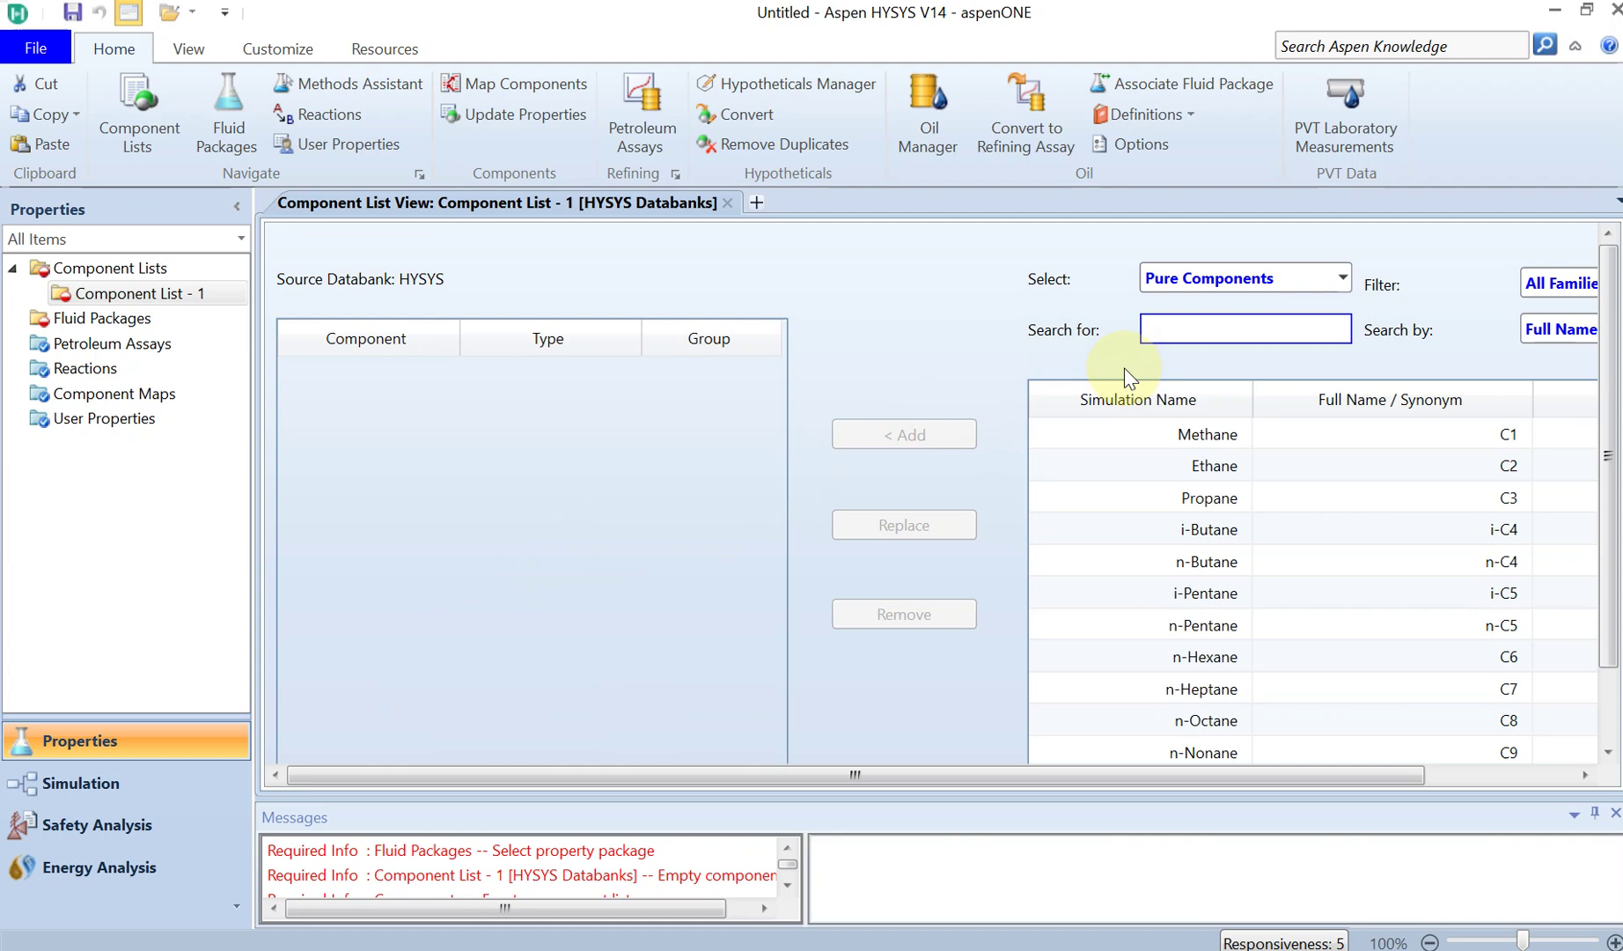
text(Co2)
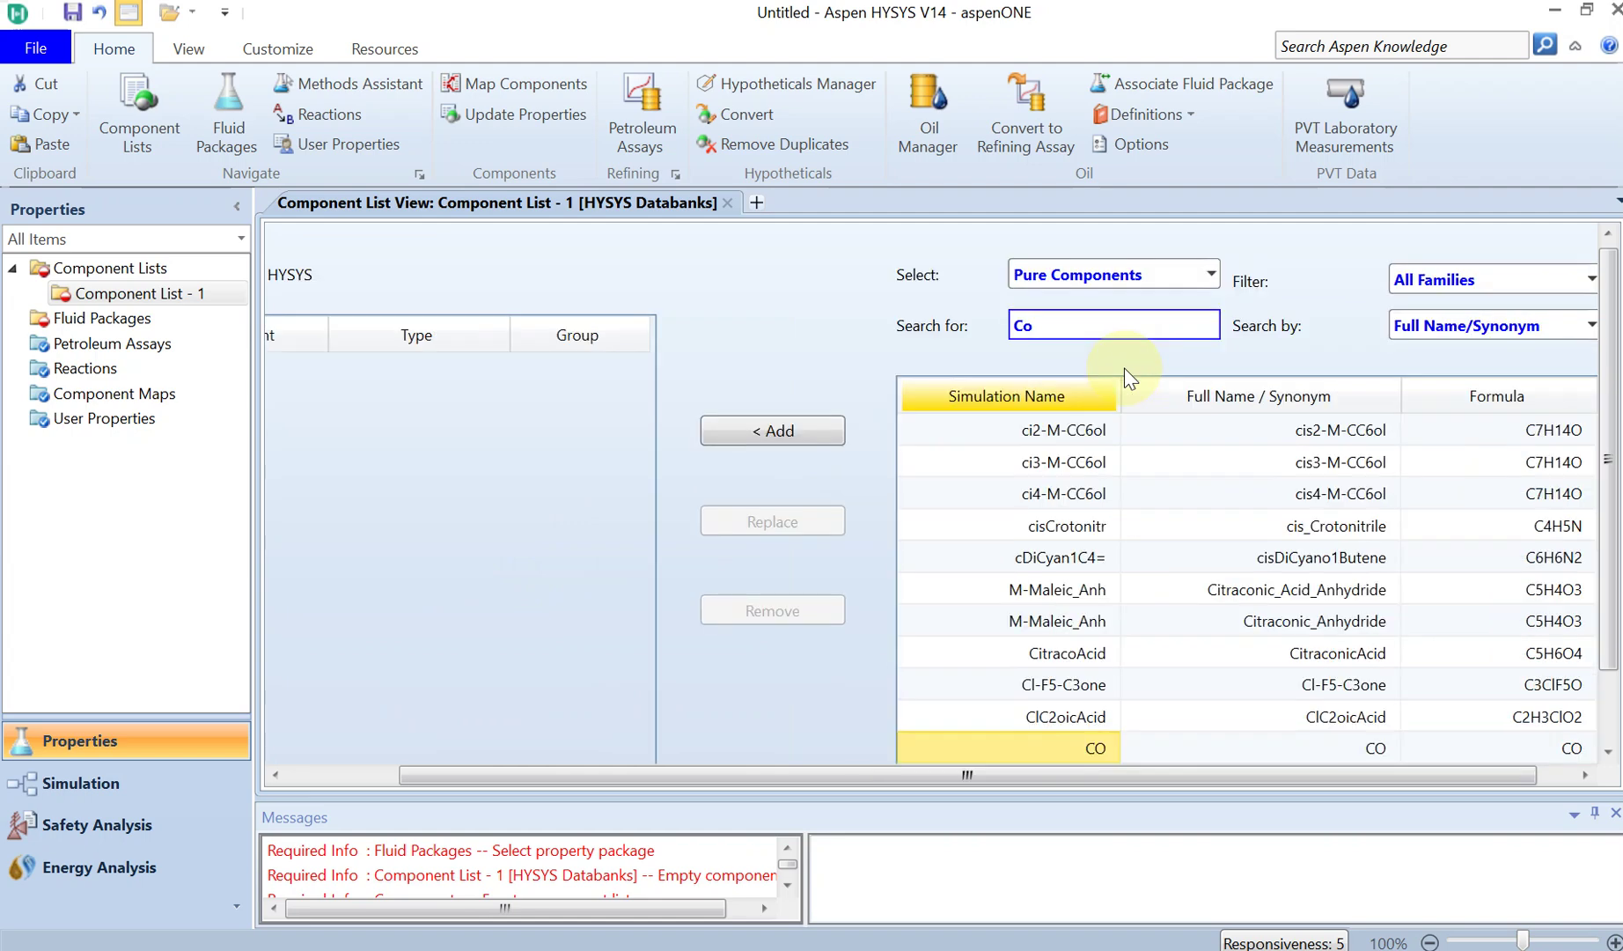
double_click(1079, 495)
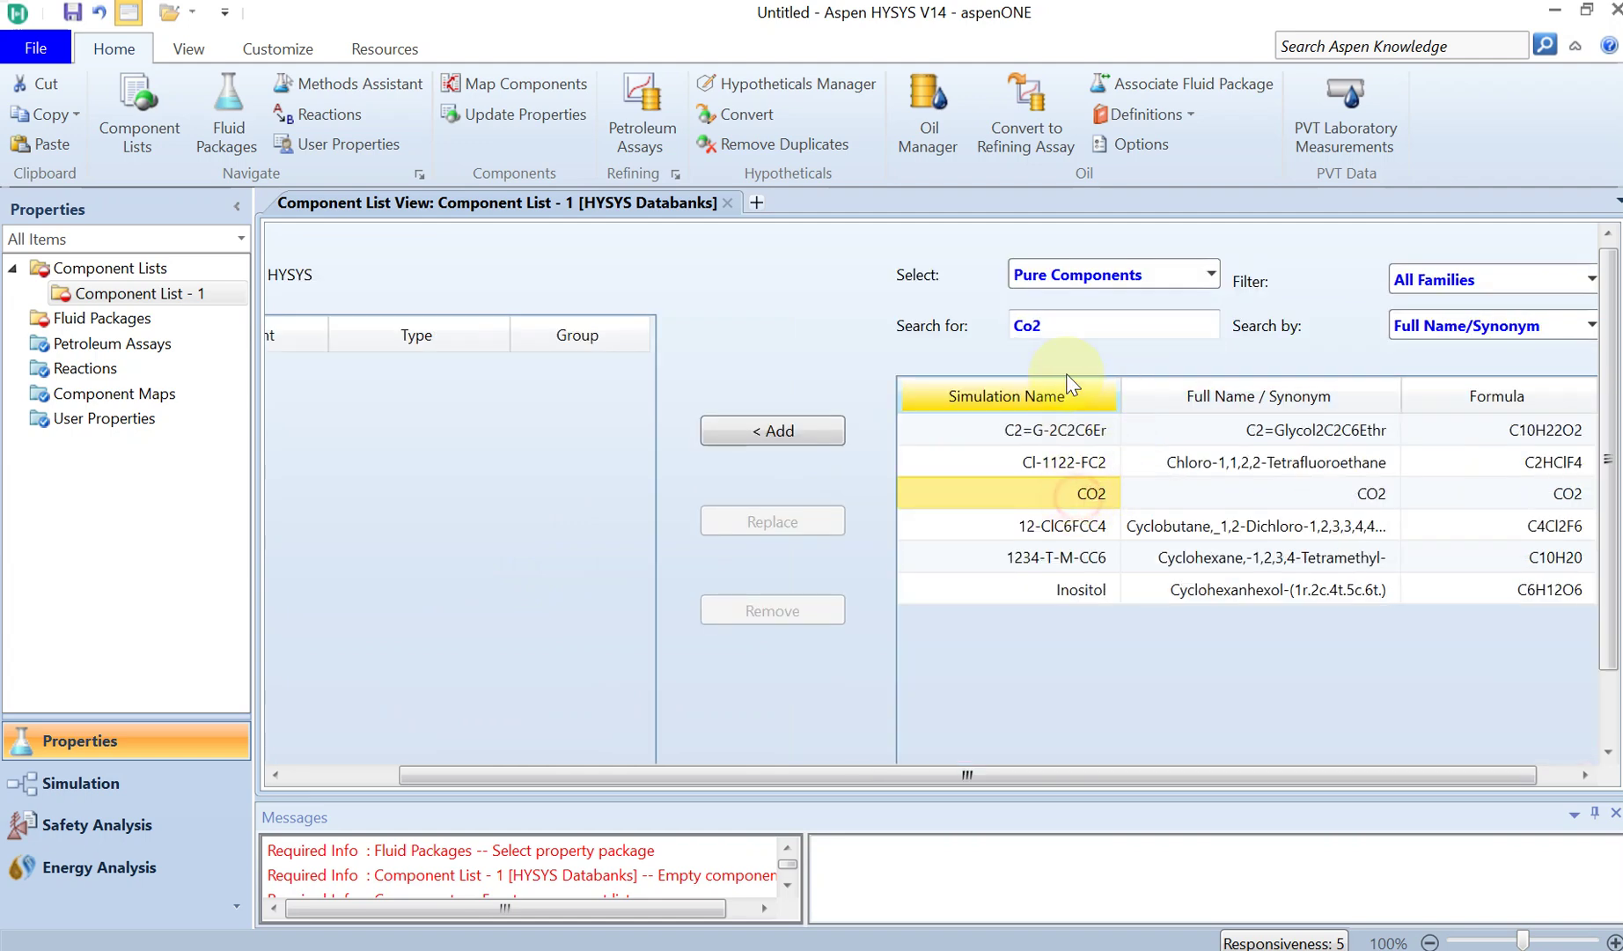
key(alt+Tab)
key(alt+Tab)
double_click(1039, 325)
text(N2)
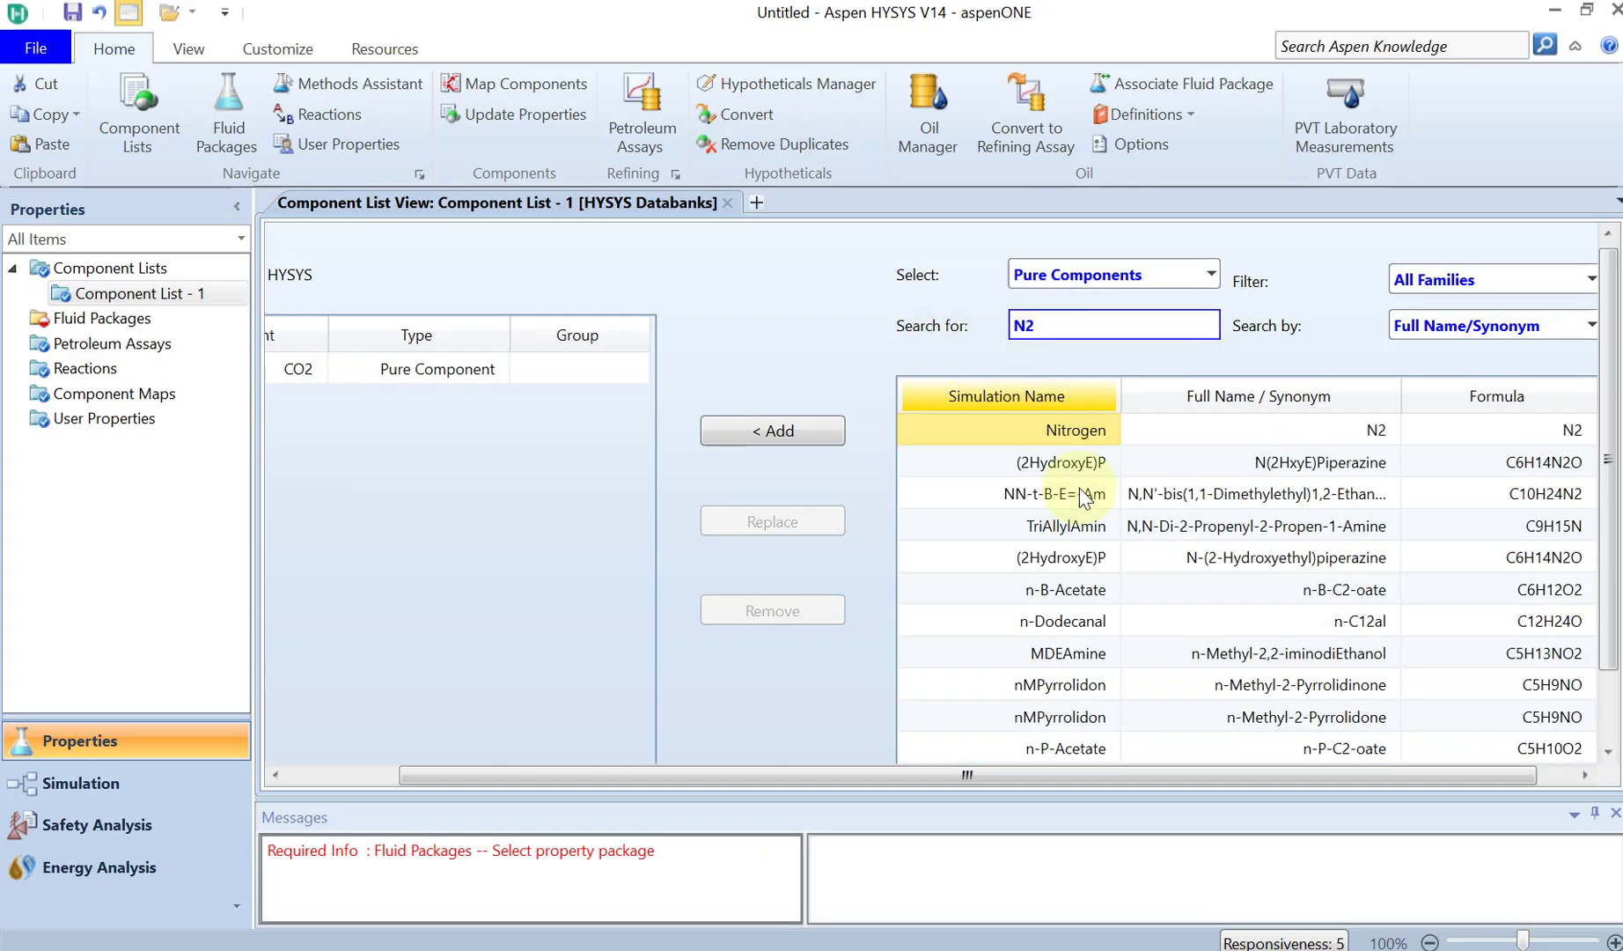
click(1074, 430)
double_click(1040, 324)
text(O2)
click(1102, 437)
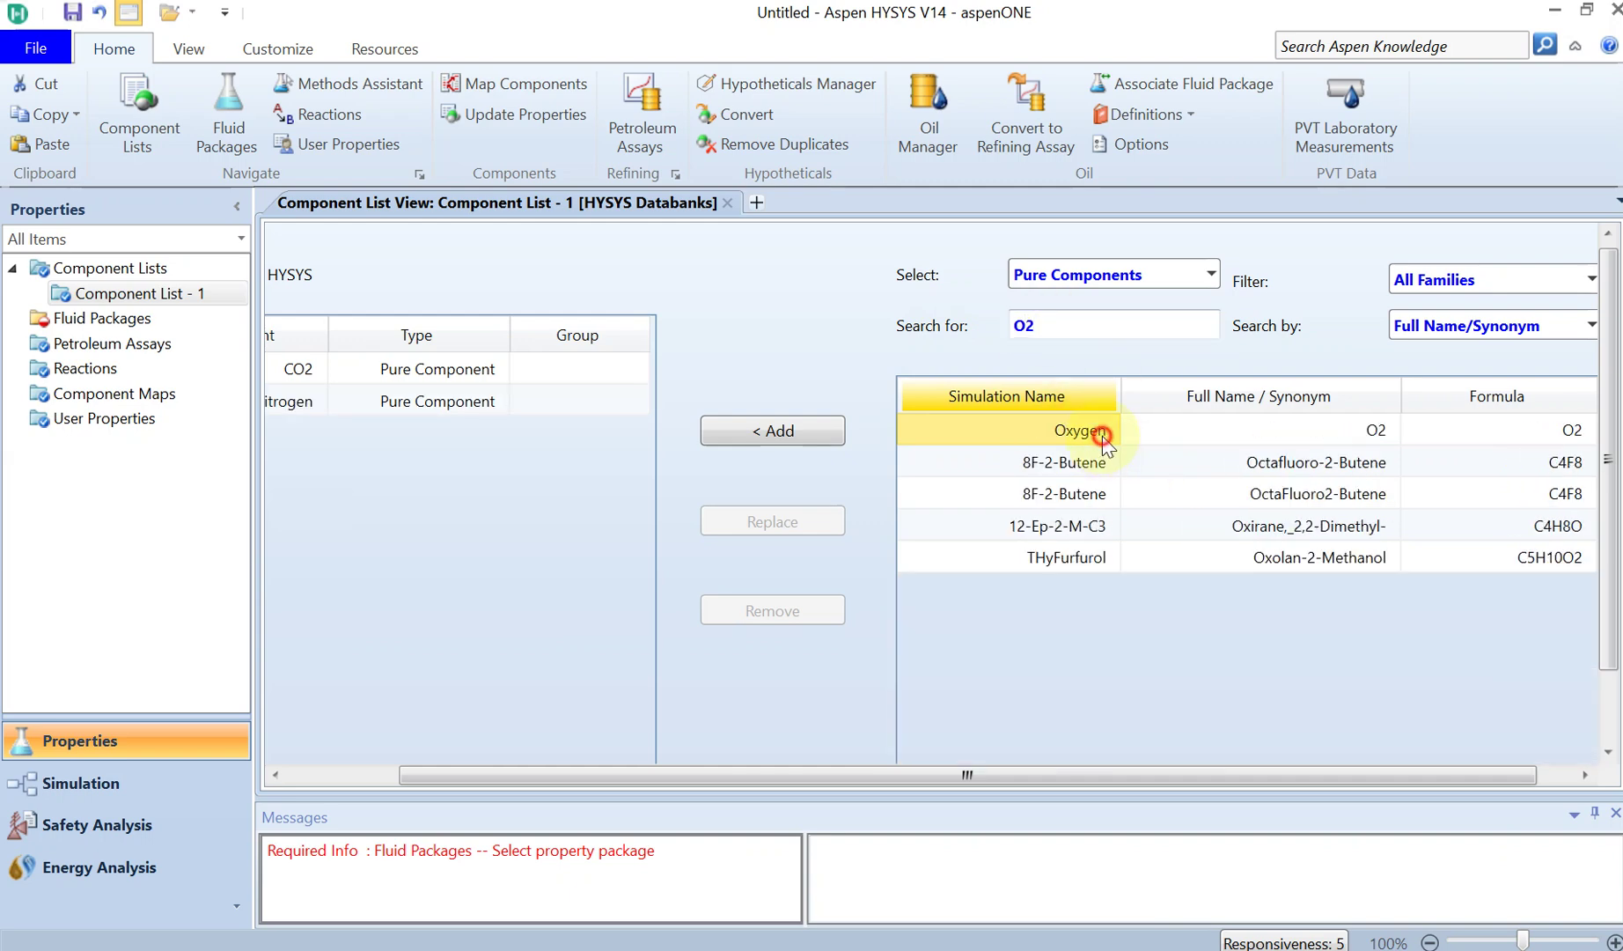
Step: Complete the component list with H2O and MDEAmine, then go to Fluid Packages
double_click(1076, 339)
text(Water)
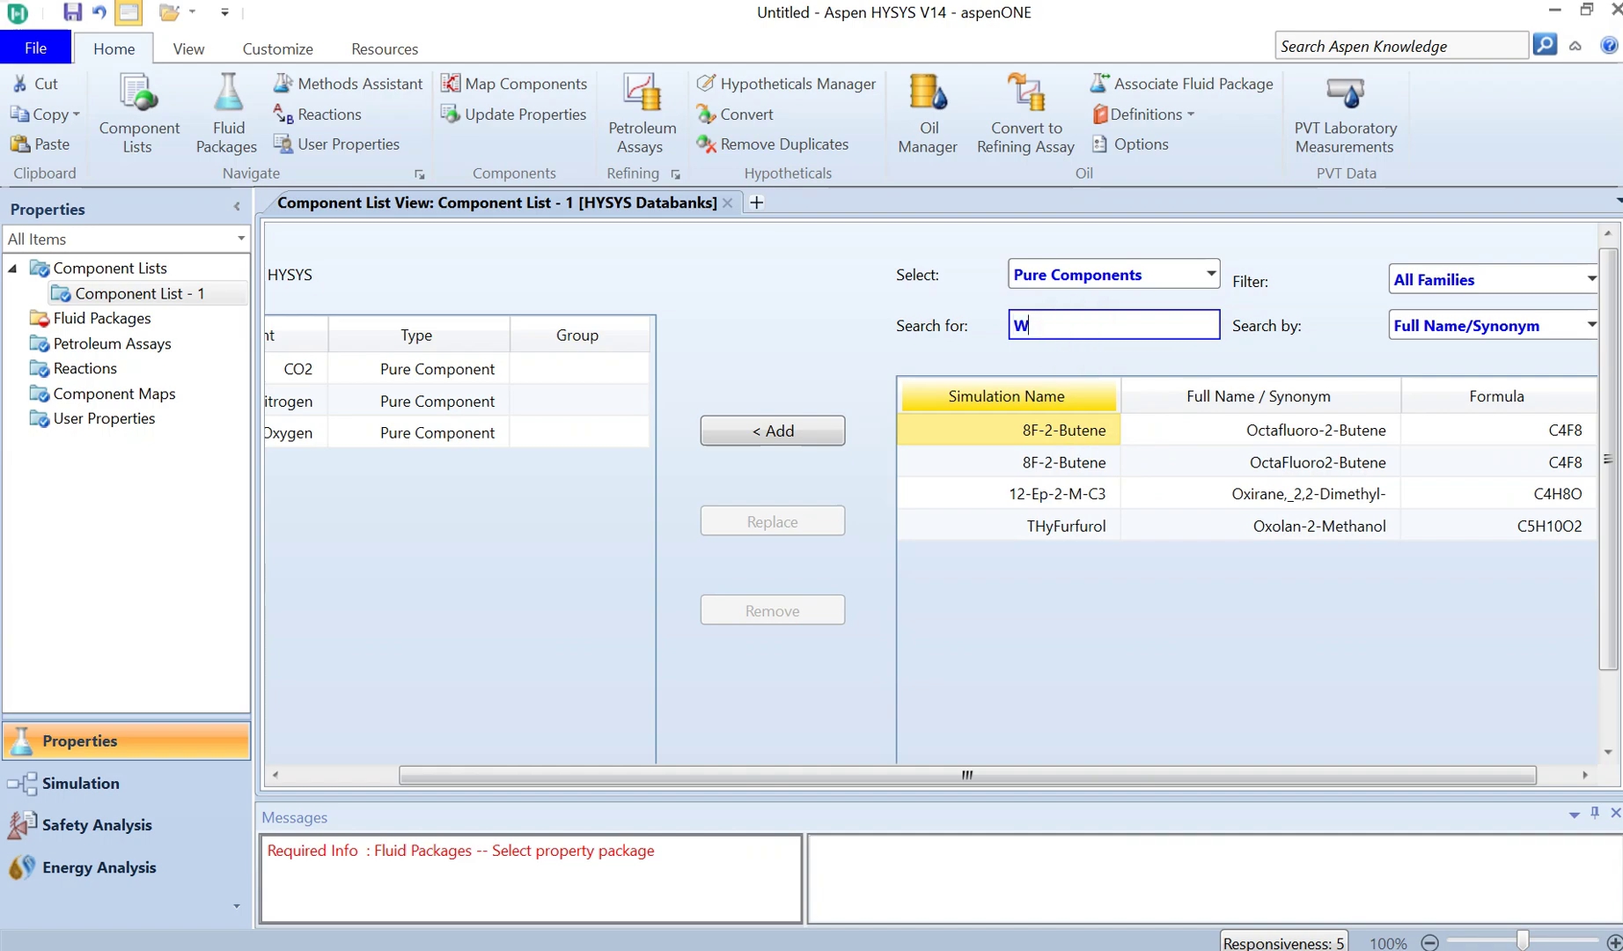
click(1082, 432)
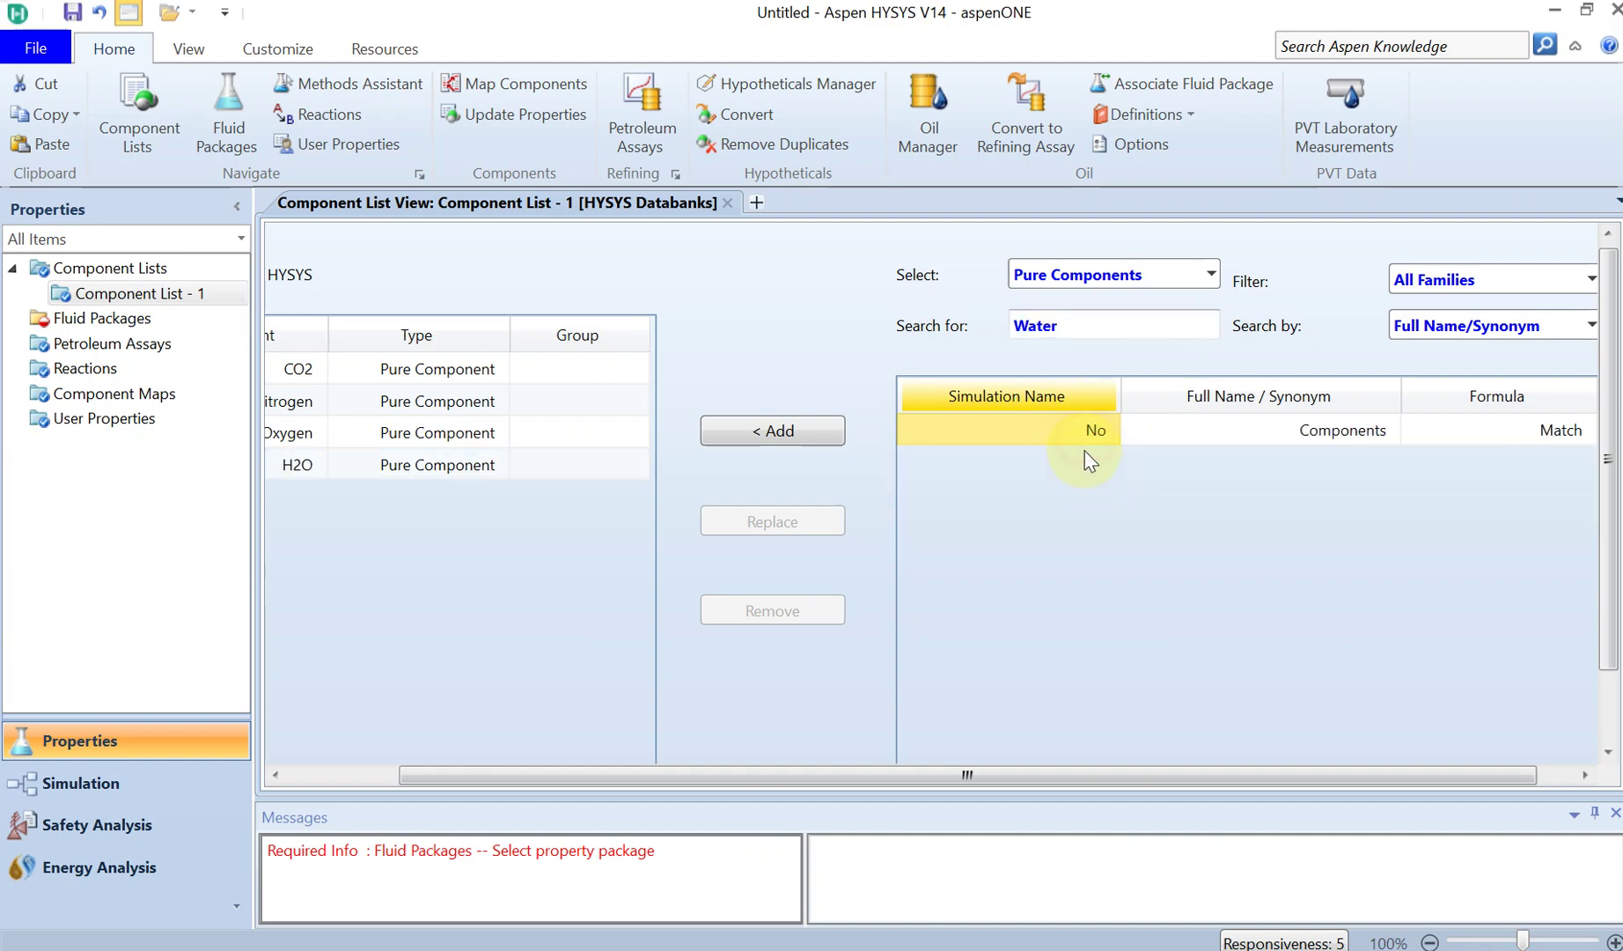
key(alt+Tab)
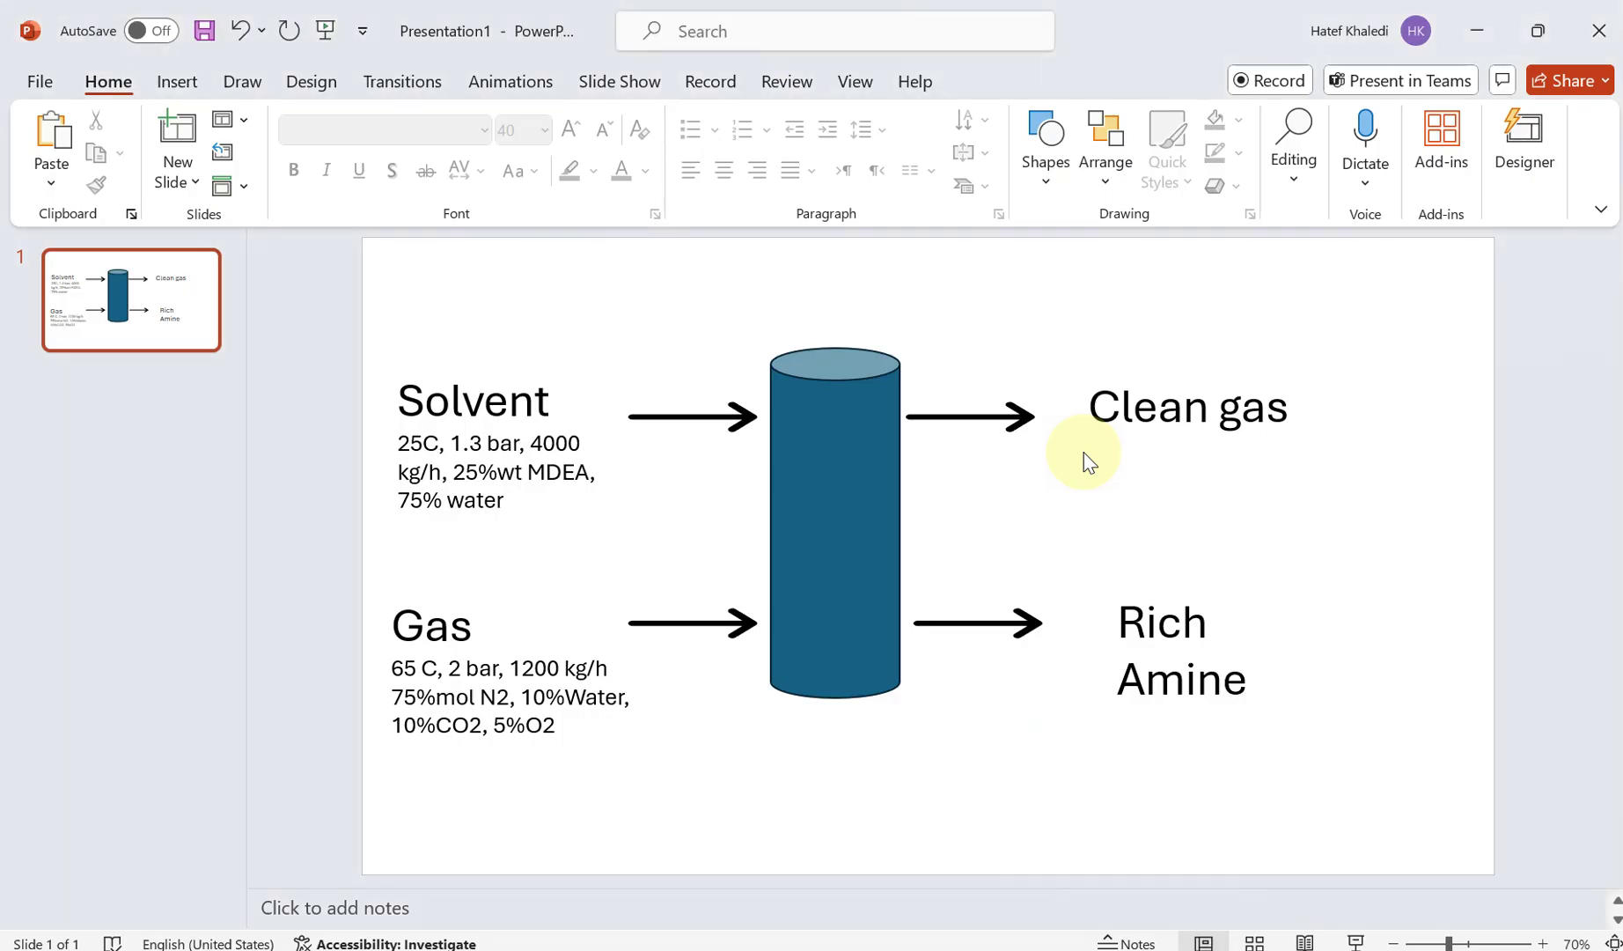
key(alt+Tab)
double_click(1137, 327)
text(MDEA)
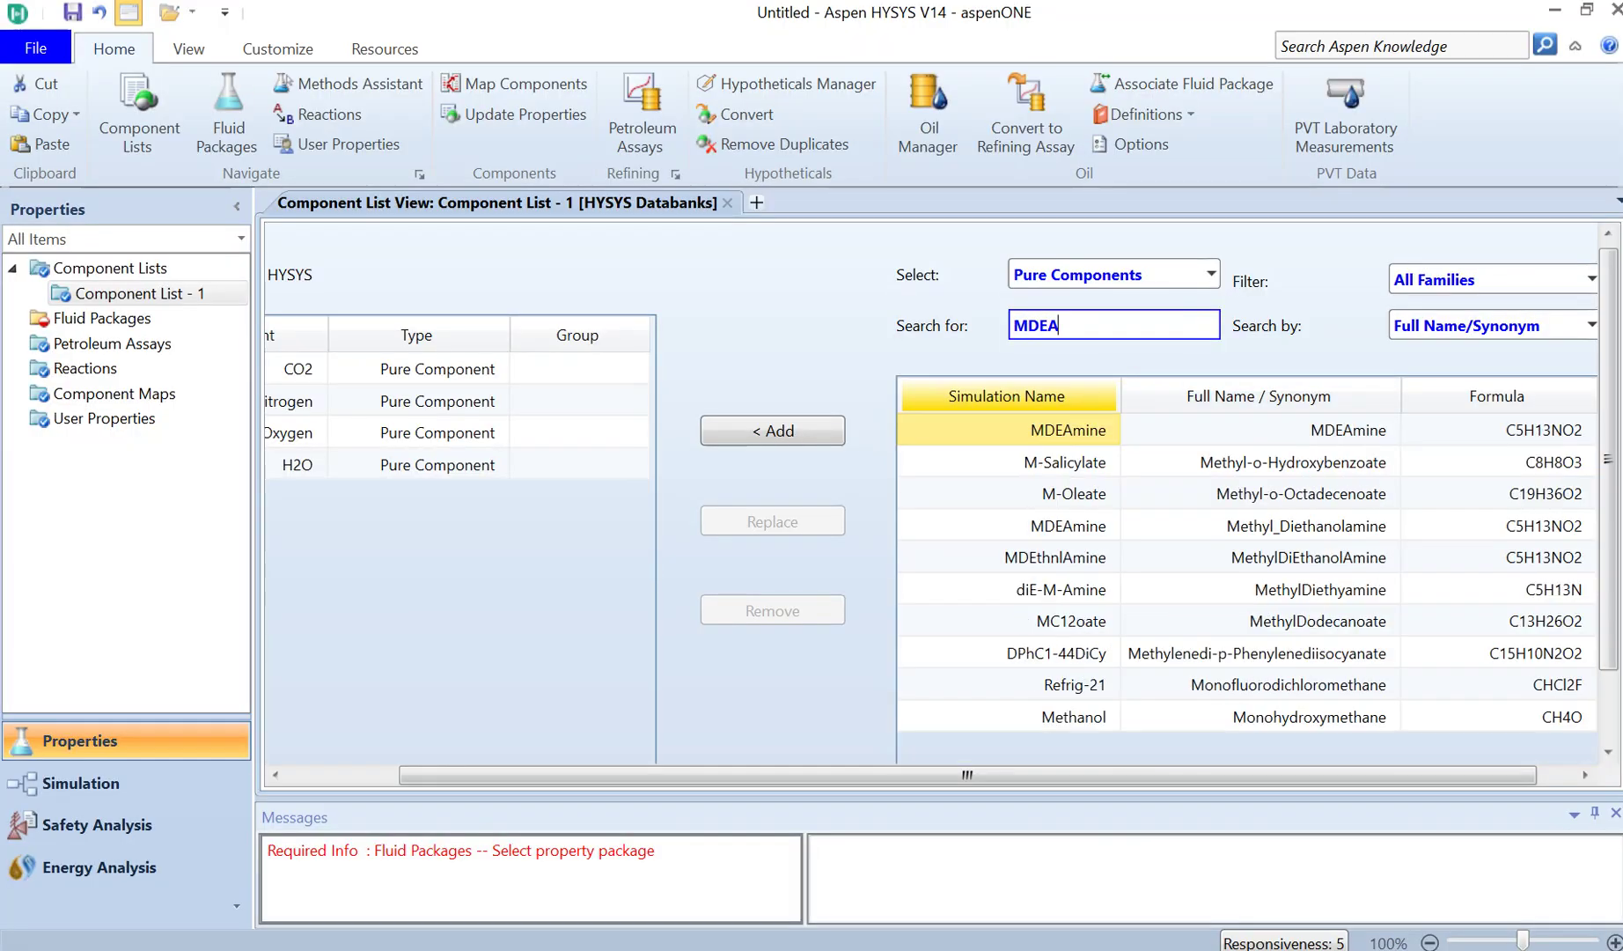
double_click(1077, 437)
key(alt+Tab)
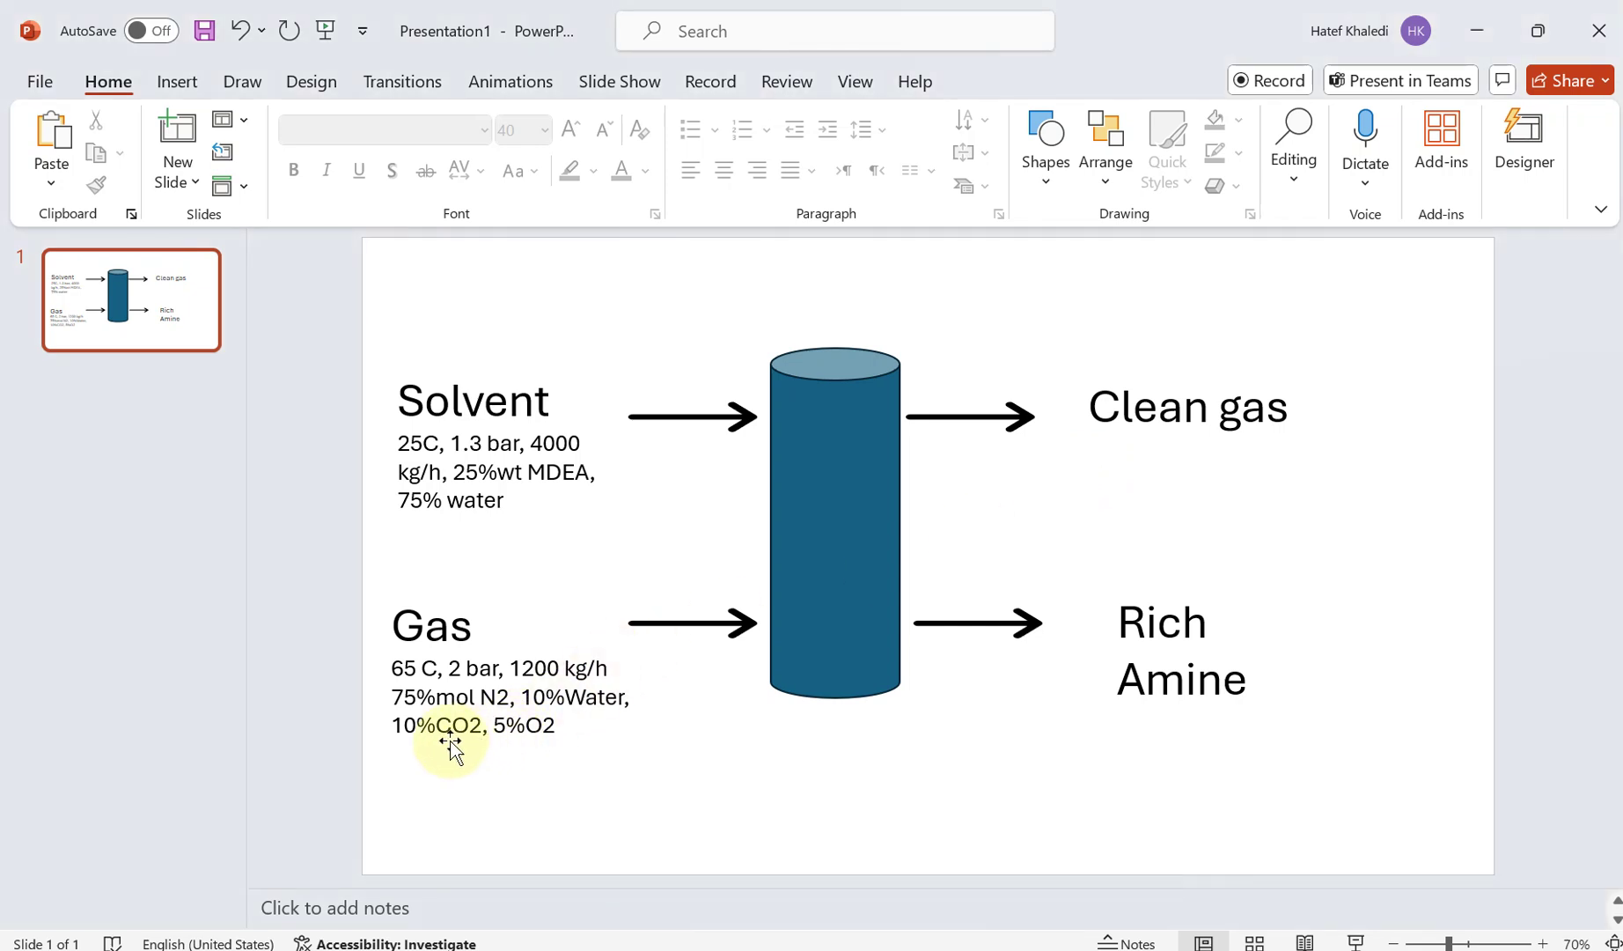
key(alt+Tab)
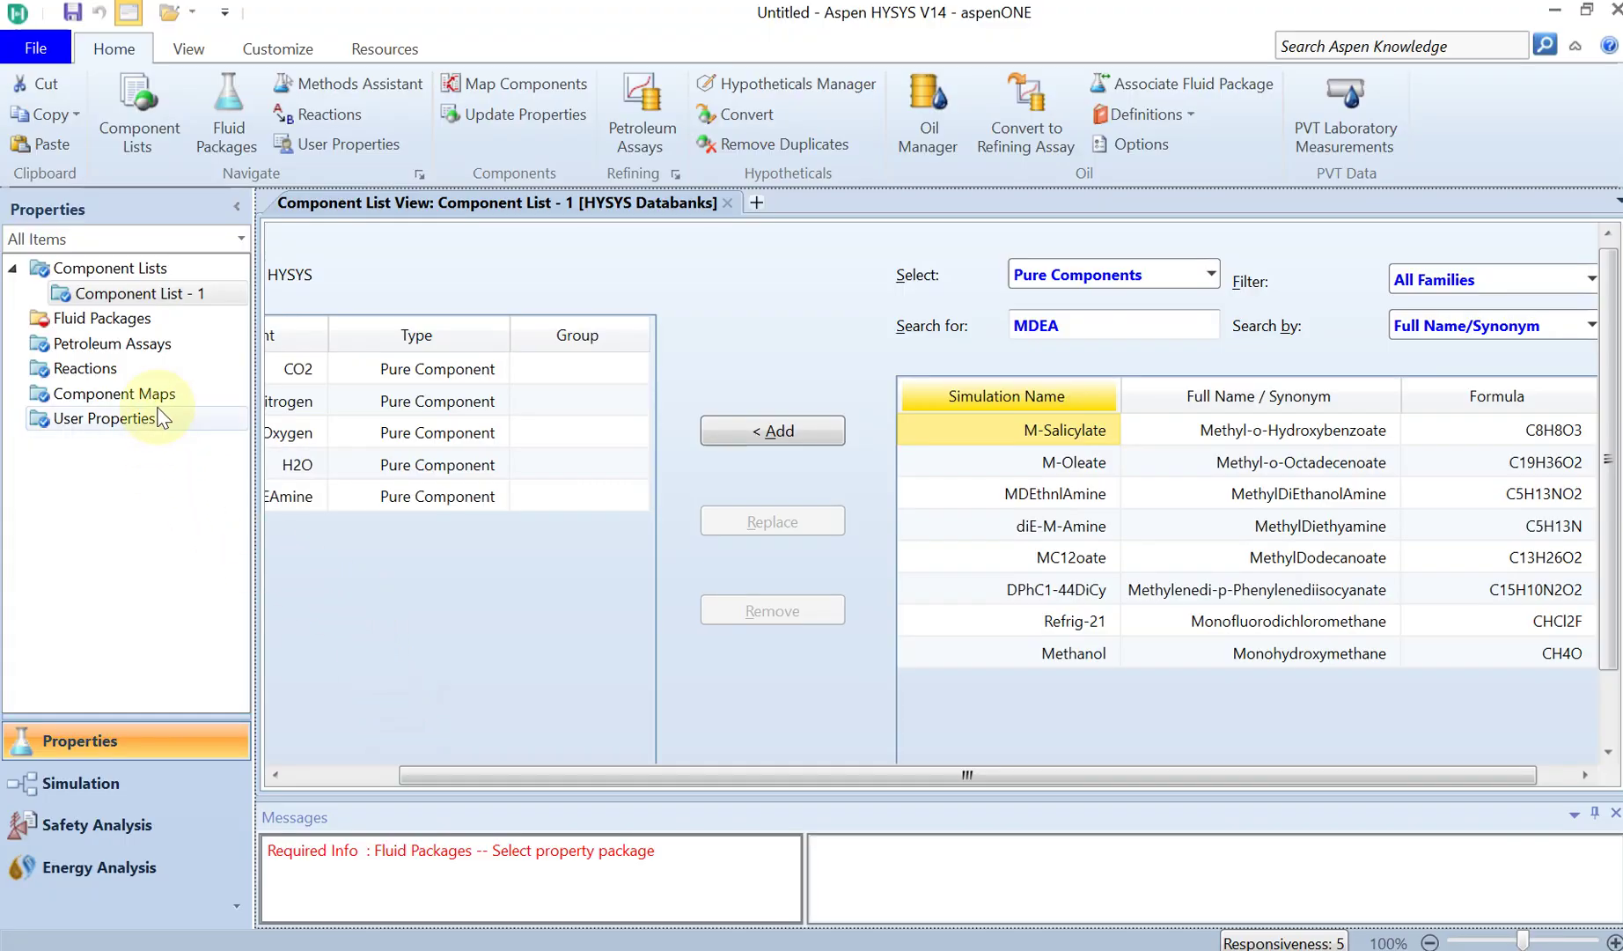
click(119, 324)
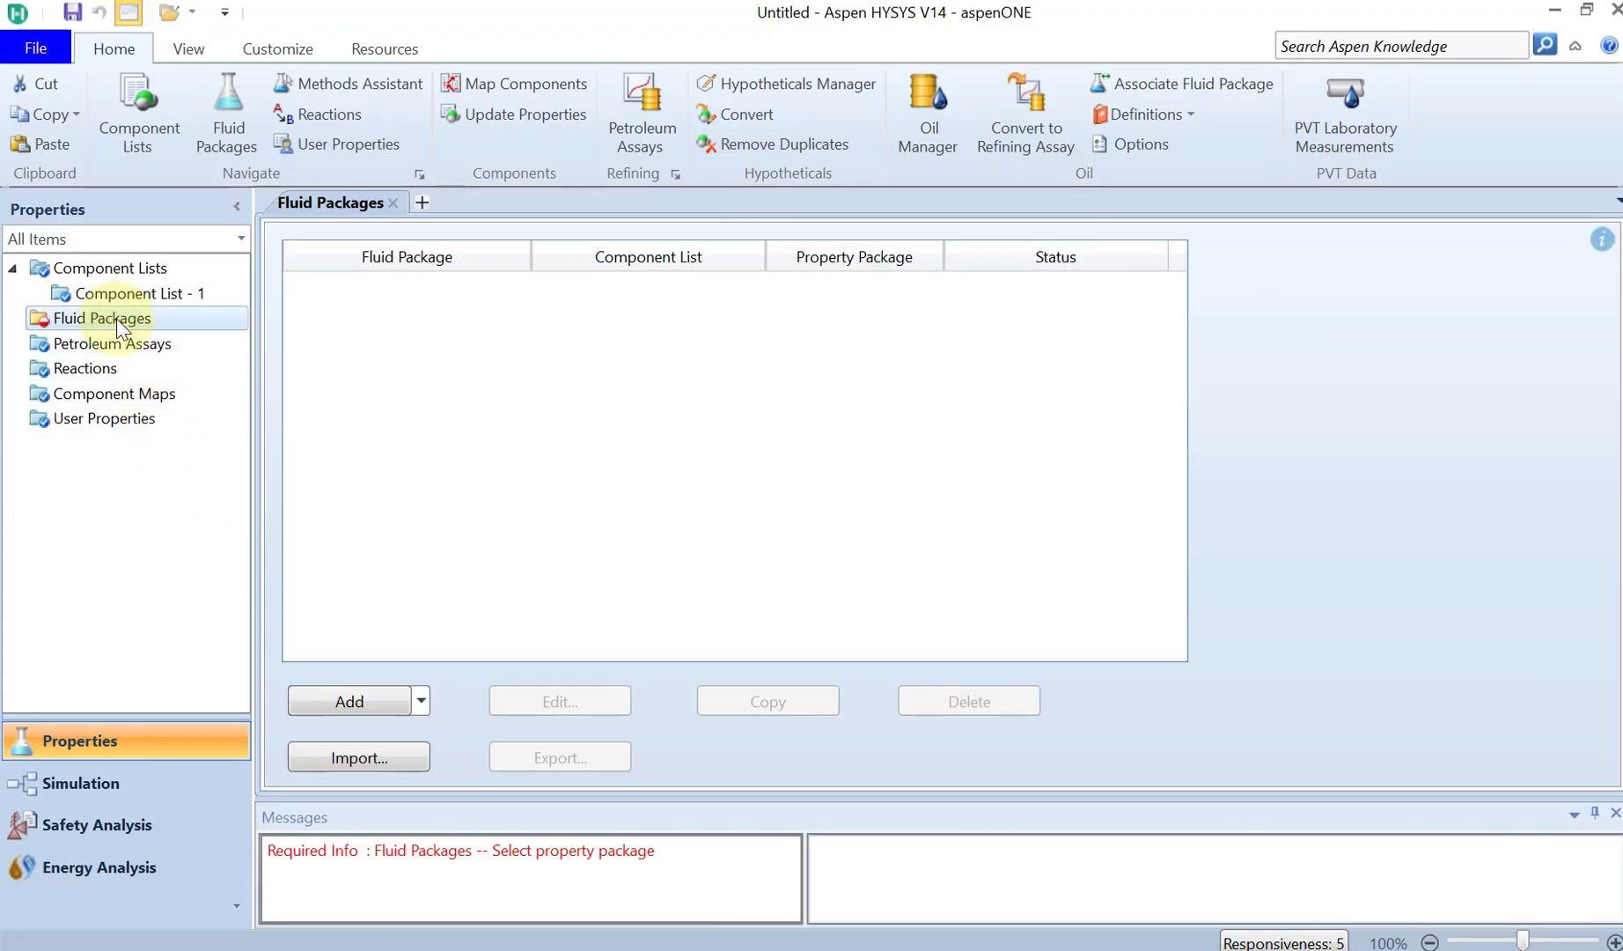
Step: Add an Acid Gas – Chemical Solvents fluid package and enter Simulation, accepting the added H2S
click(337, 695)
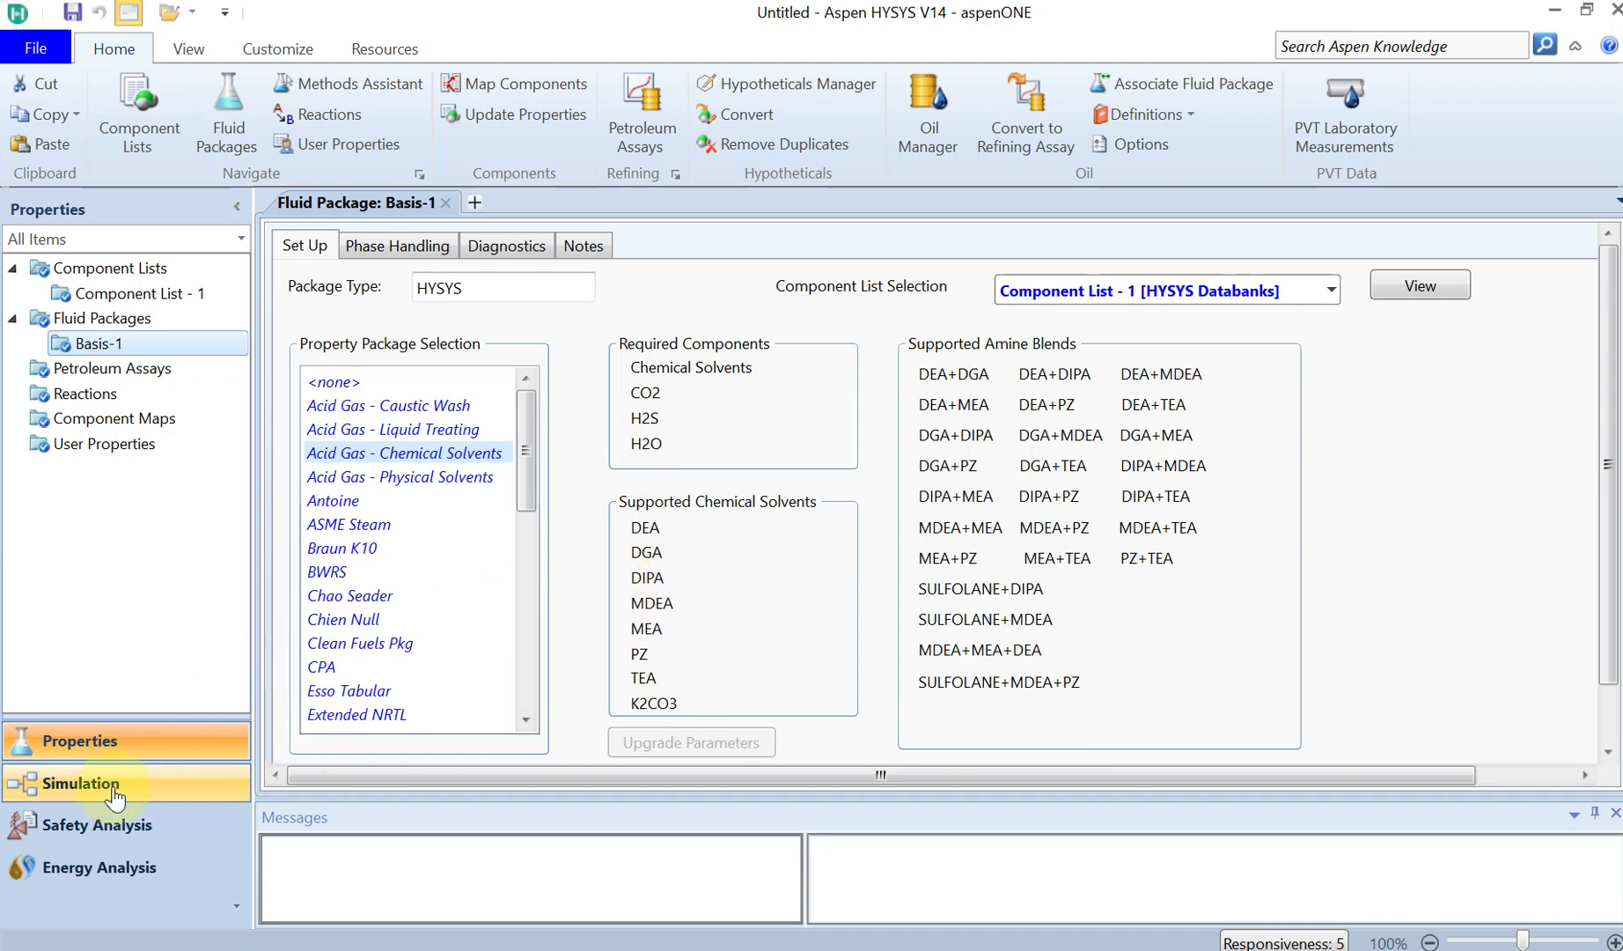
click(84, 783)
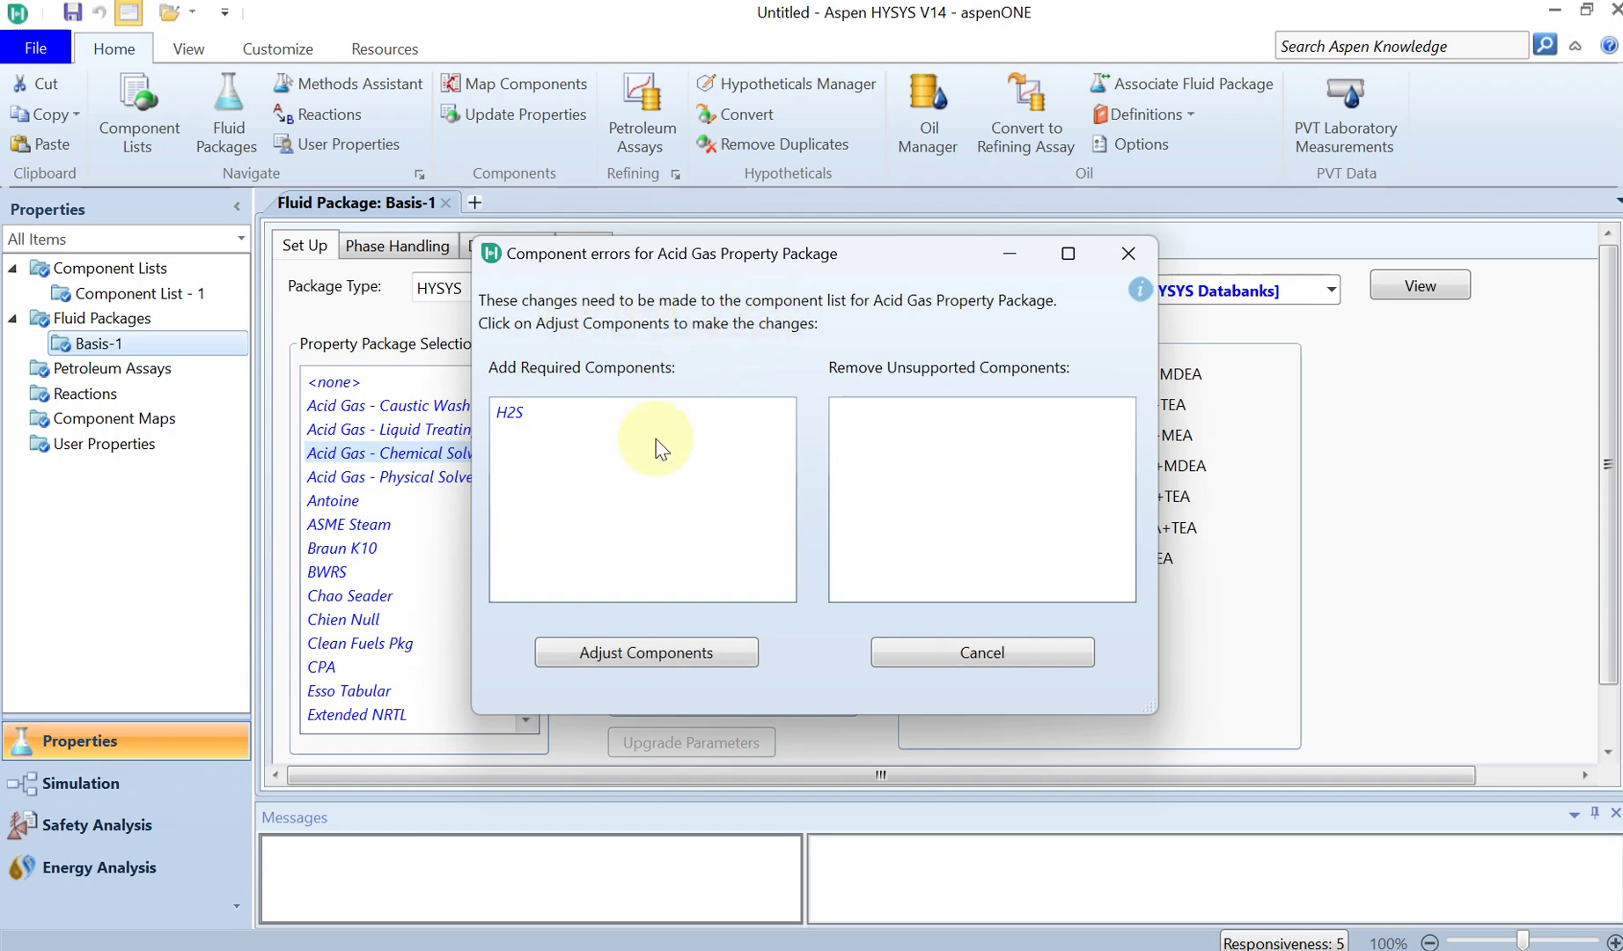
click(649, 664)
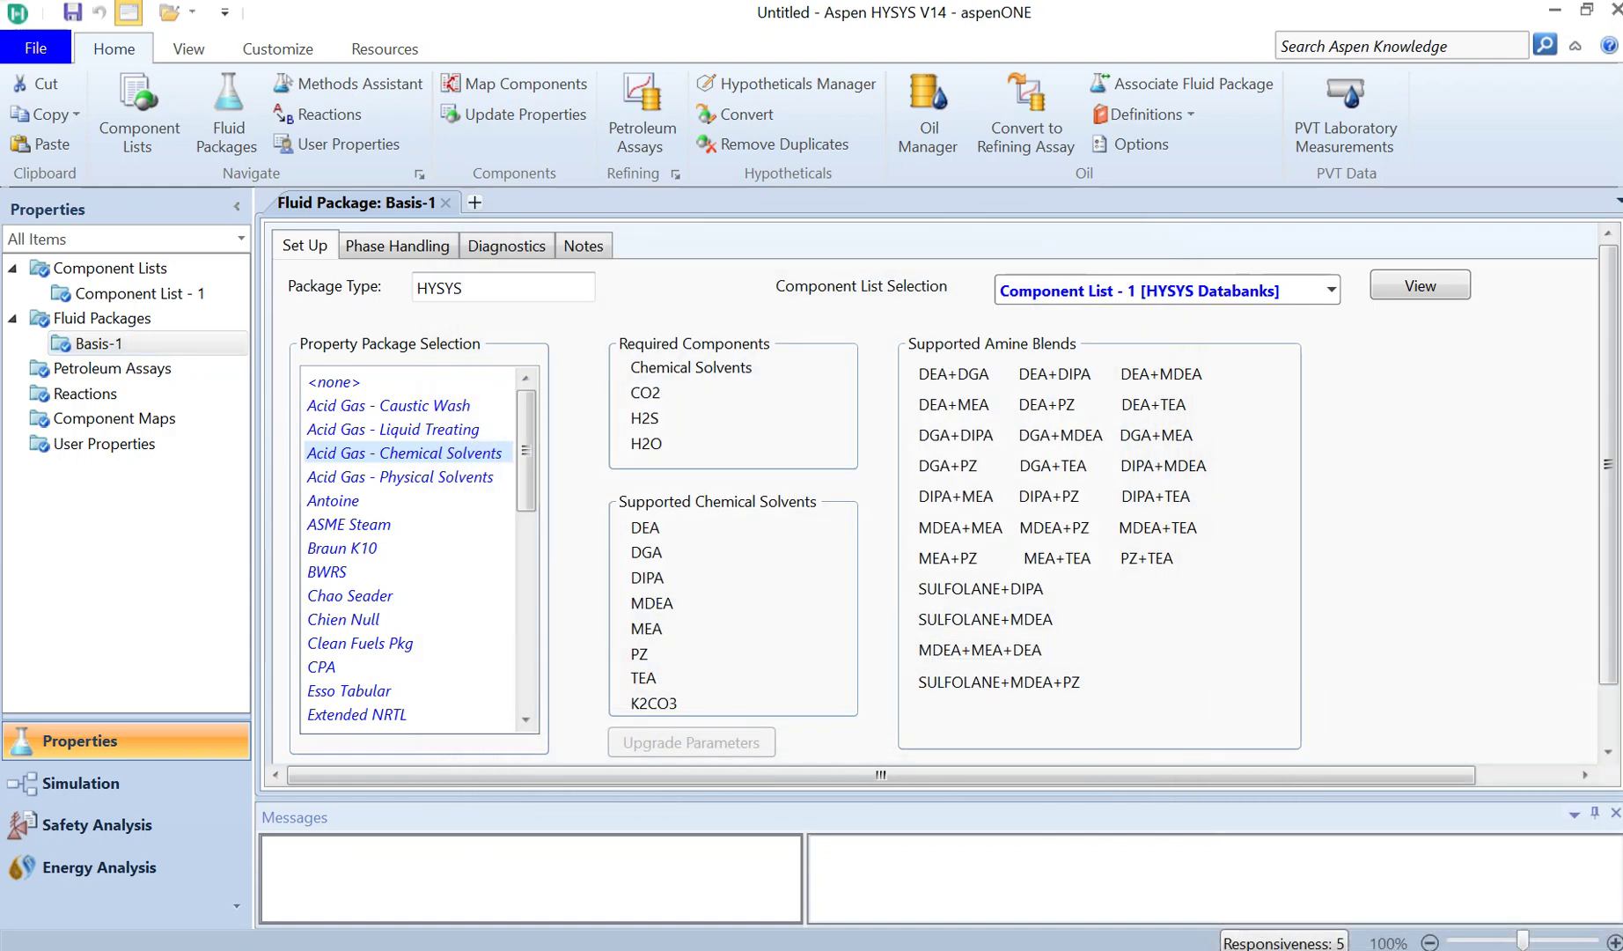
Step: Quit the background messaging app from the system tray
click(1193, 950)
right_click(1244, 858)
click(1281, 838)
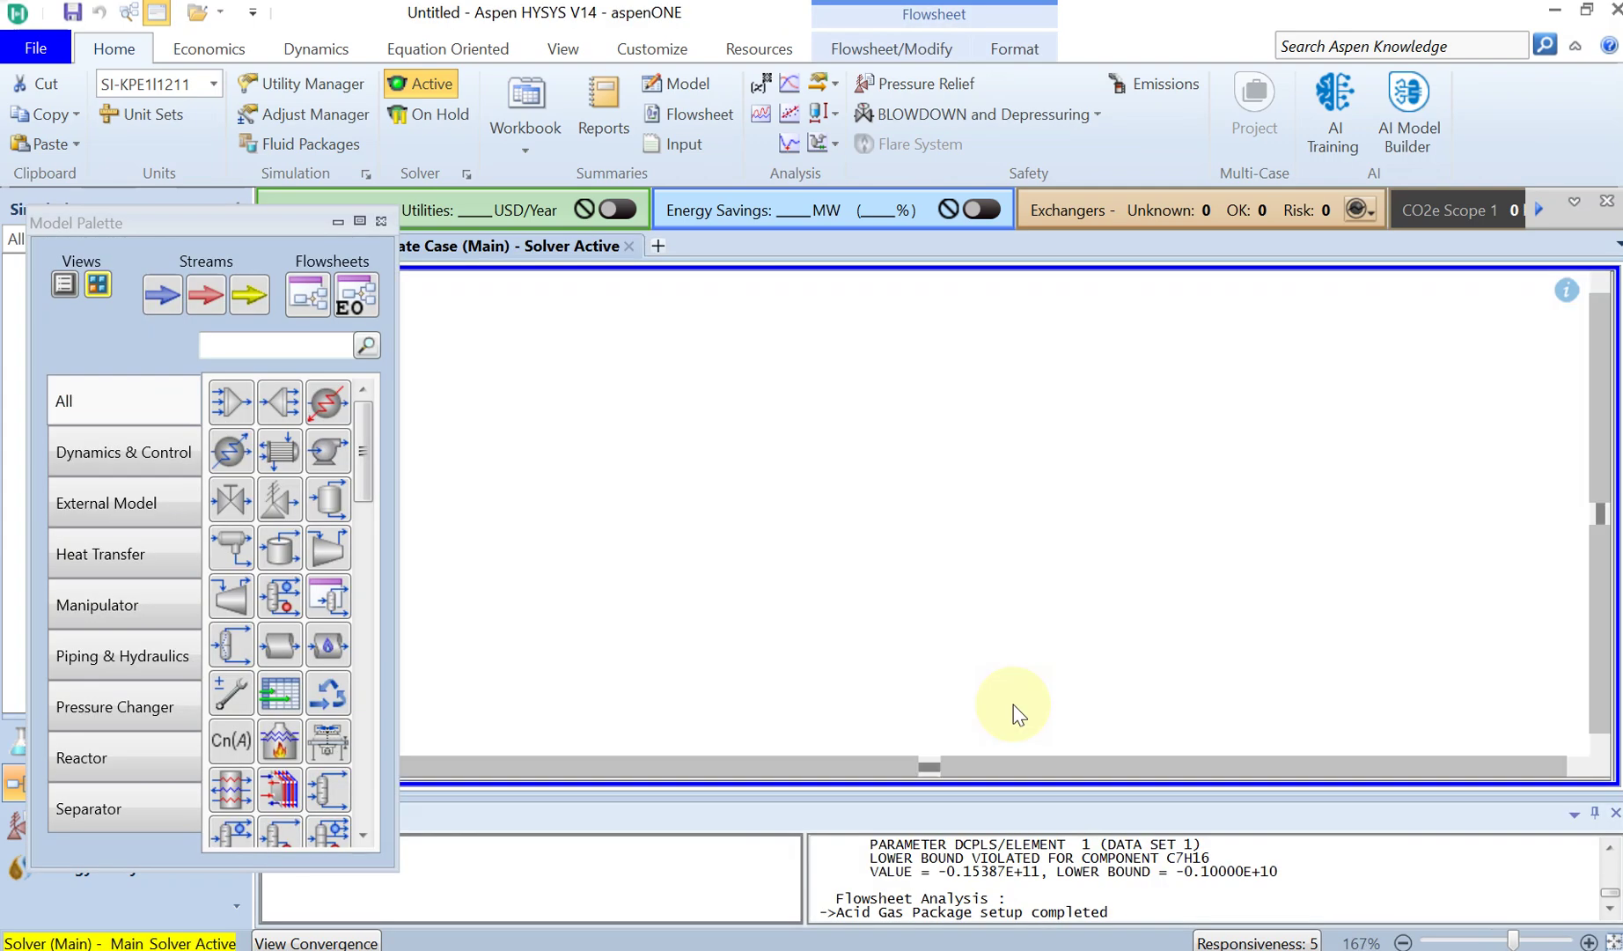
Step: Search 'abso' in the Model Palette and place absorber column T-100 on the flowsheet
click(305, 352)
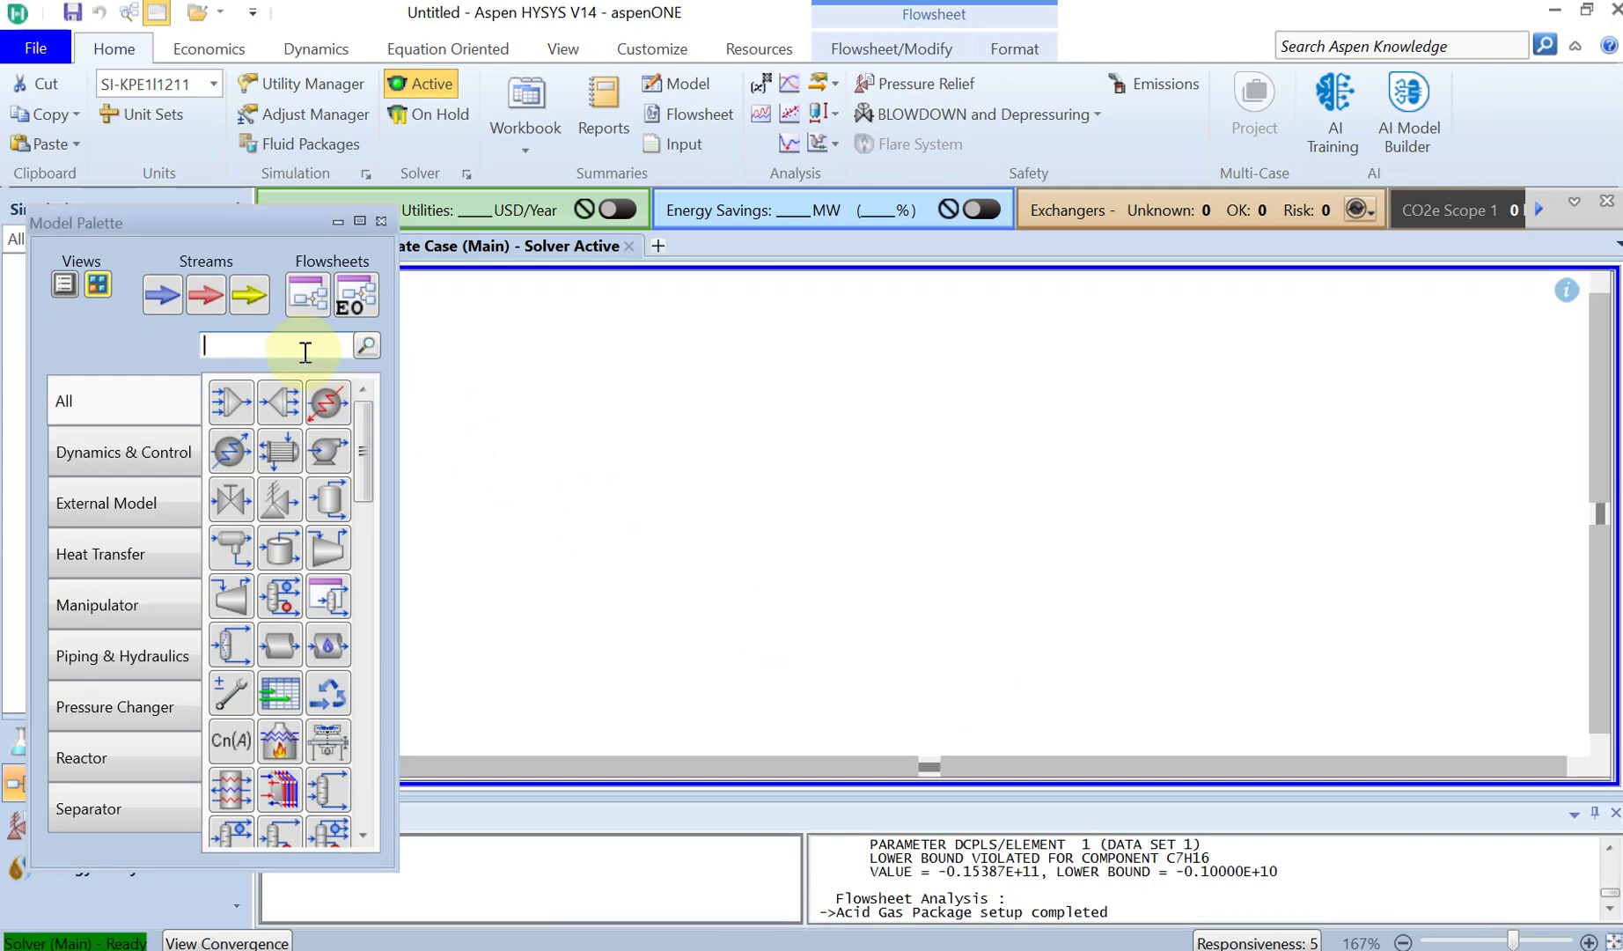
text(abso)
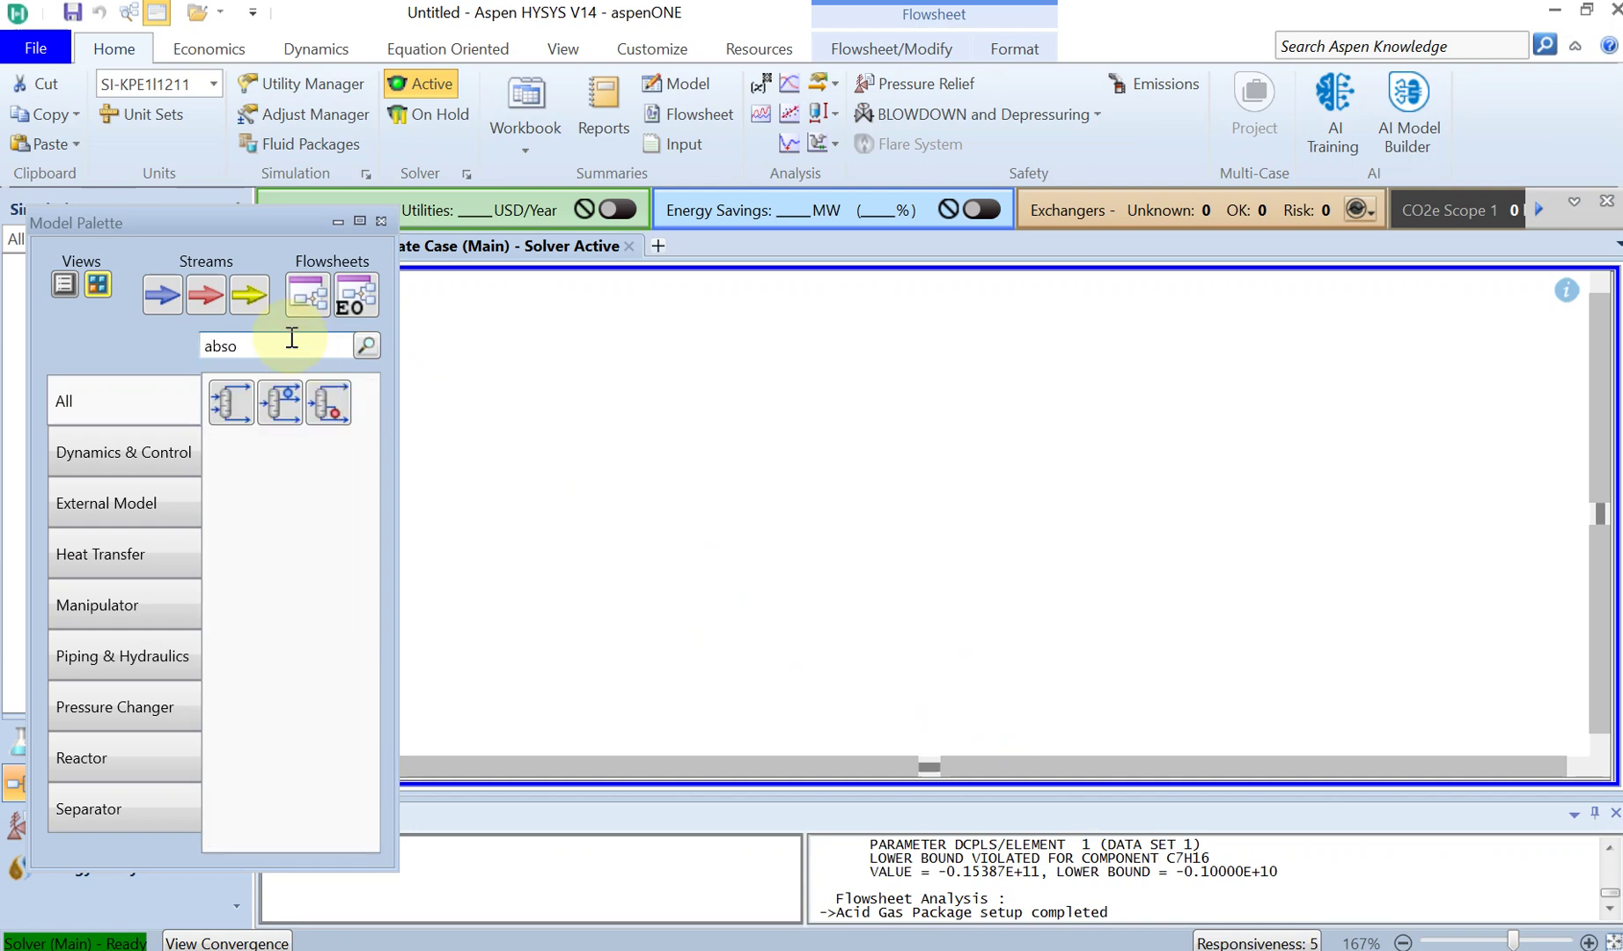
drag(219, 408, 907, 422)
drag(234, 403, 1012, 715)
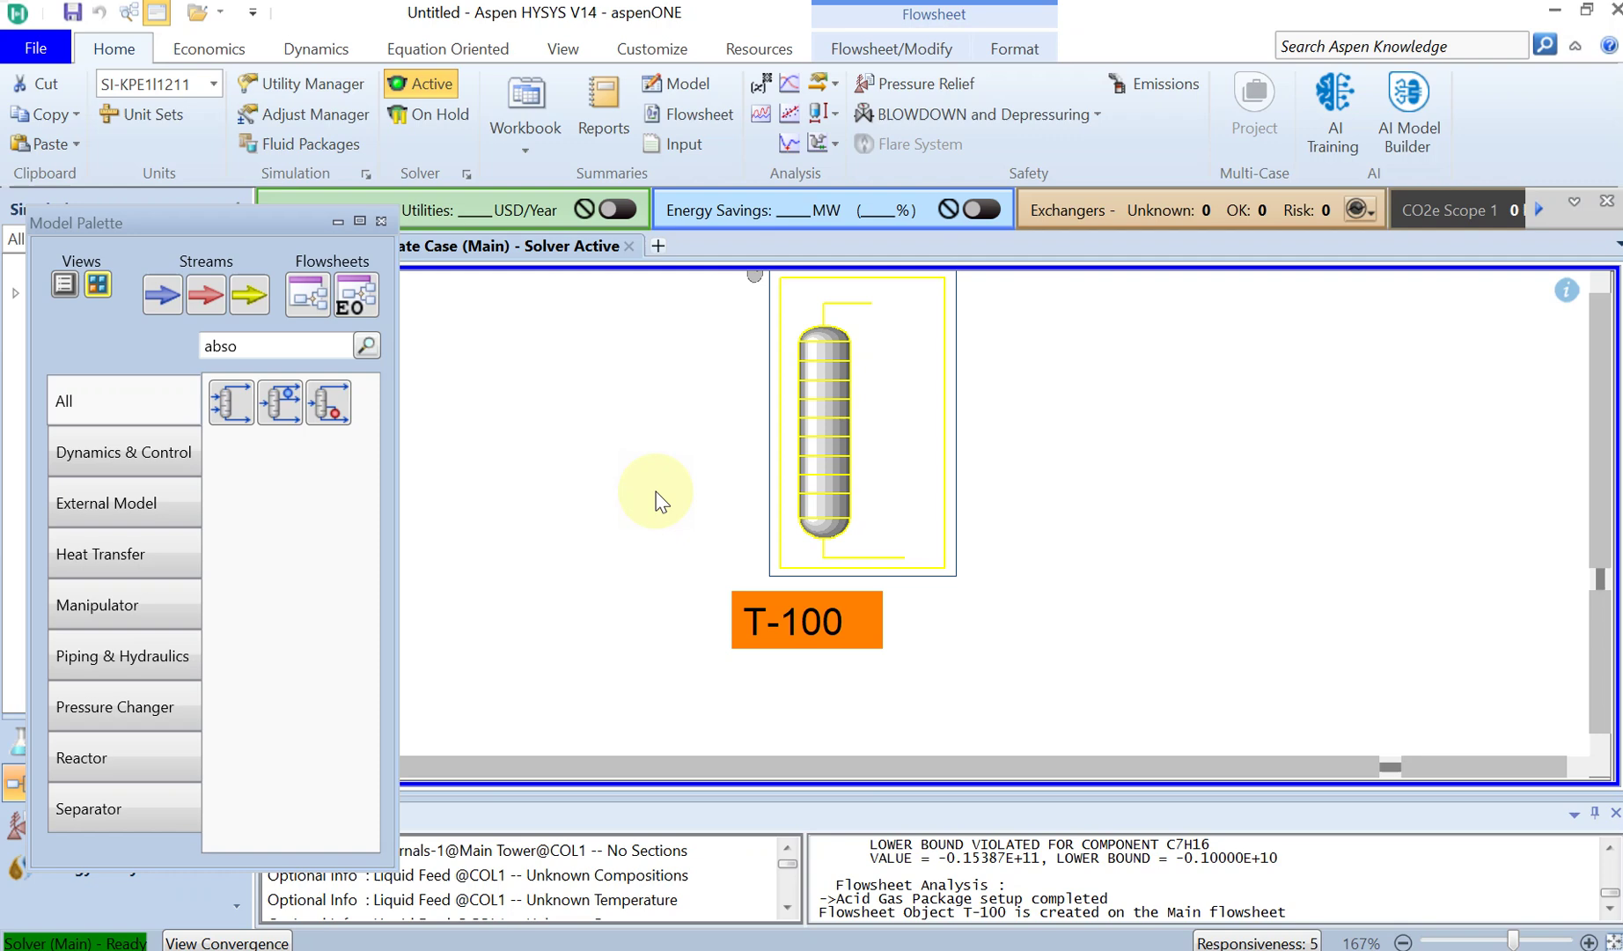
Step: Connect T-100 with Solvent and Gas inlets and Clean gas and Rich Amine outlets
double_click(814, 436)
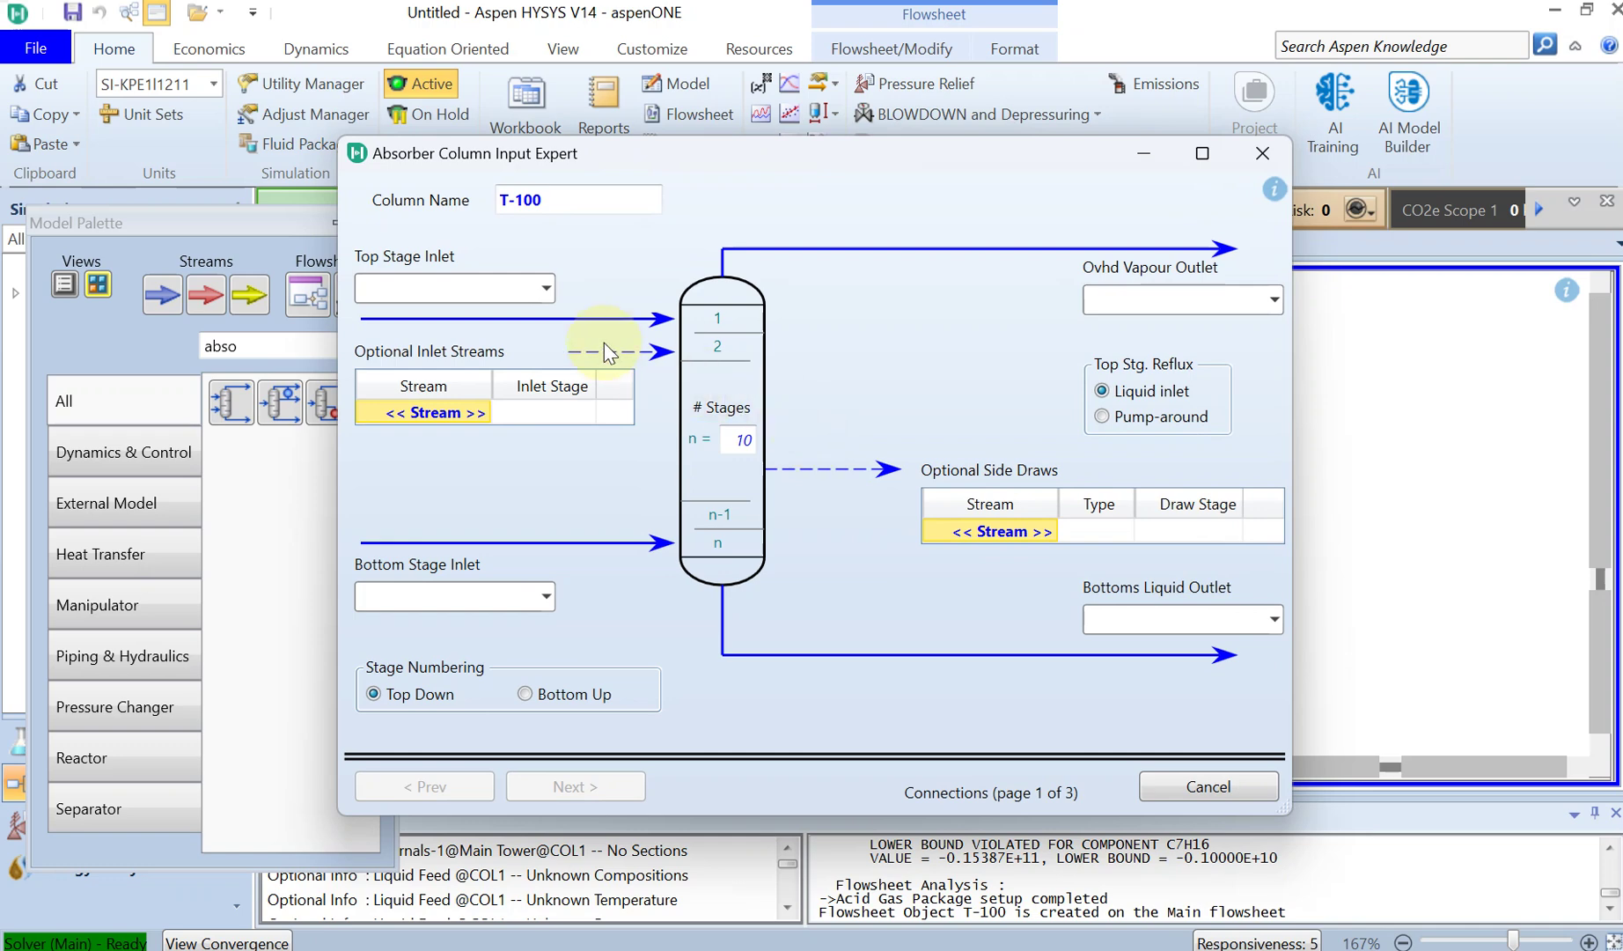
click(483, 292)
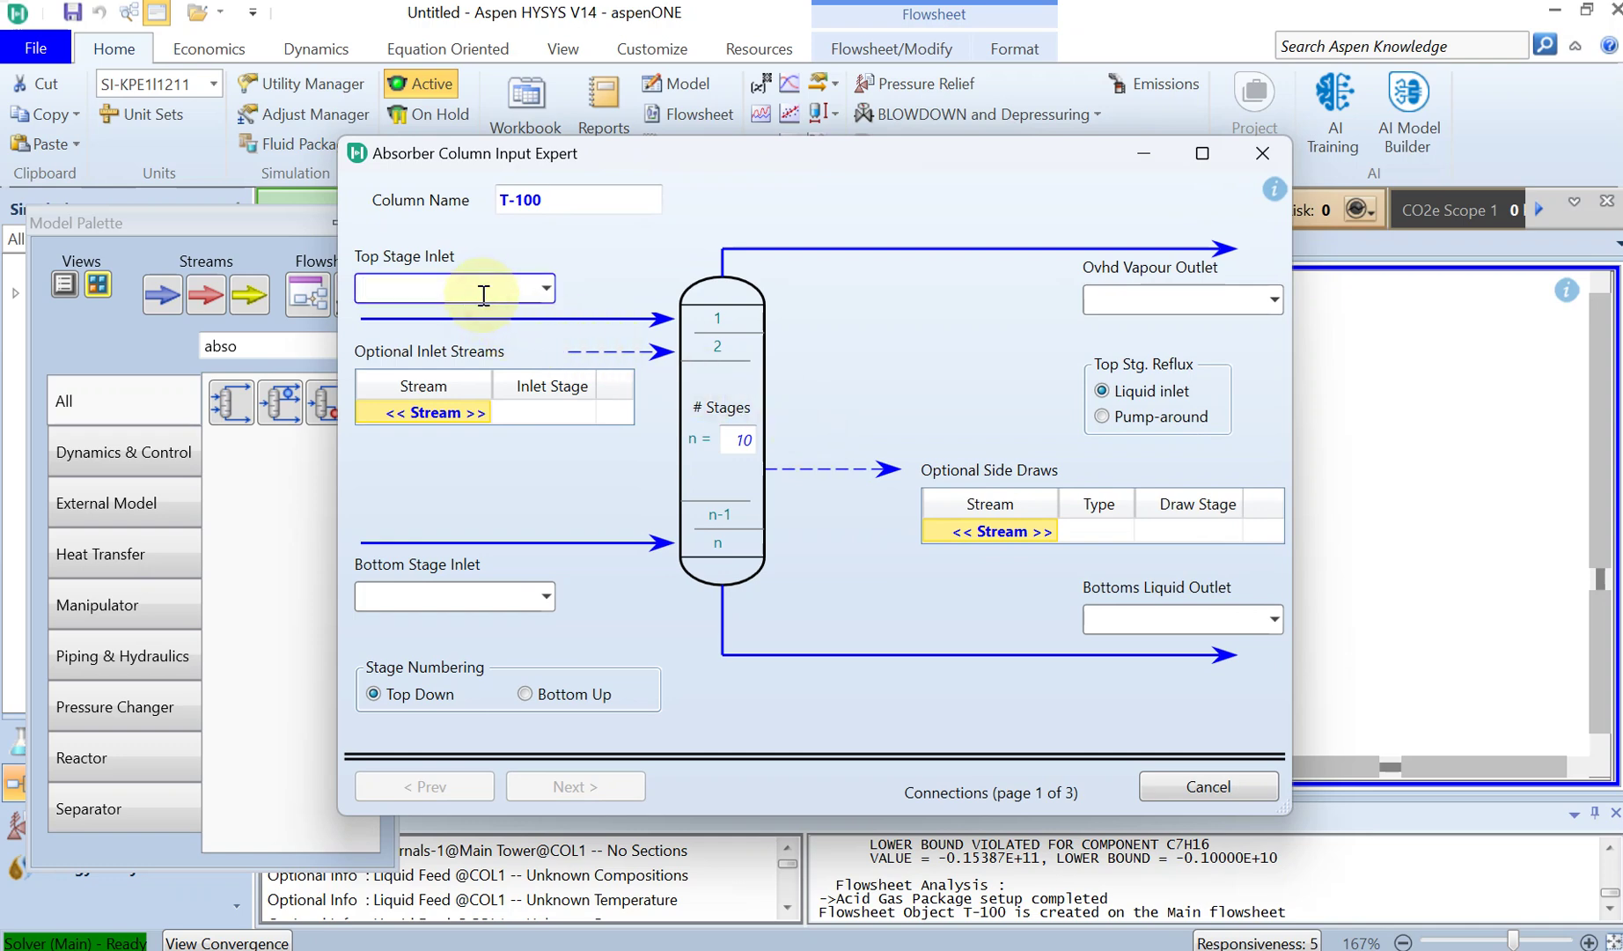
text(Sol)
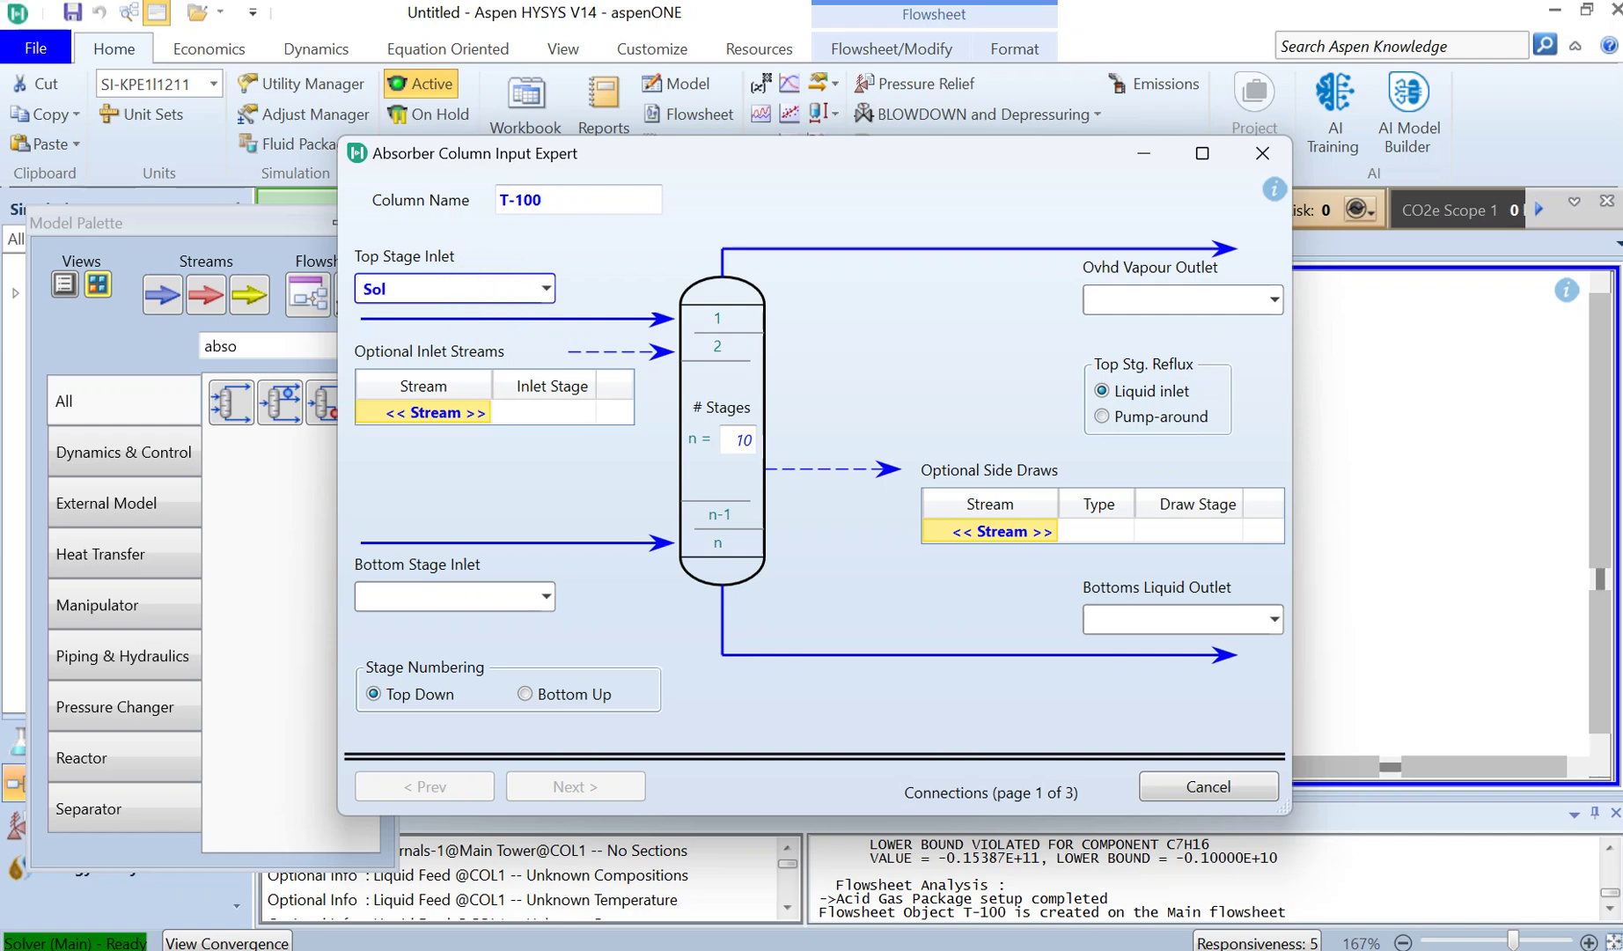
text(vent)
key(Tab)
click(449, 596)
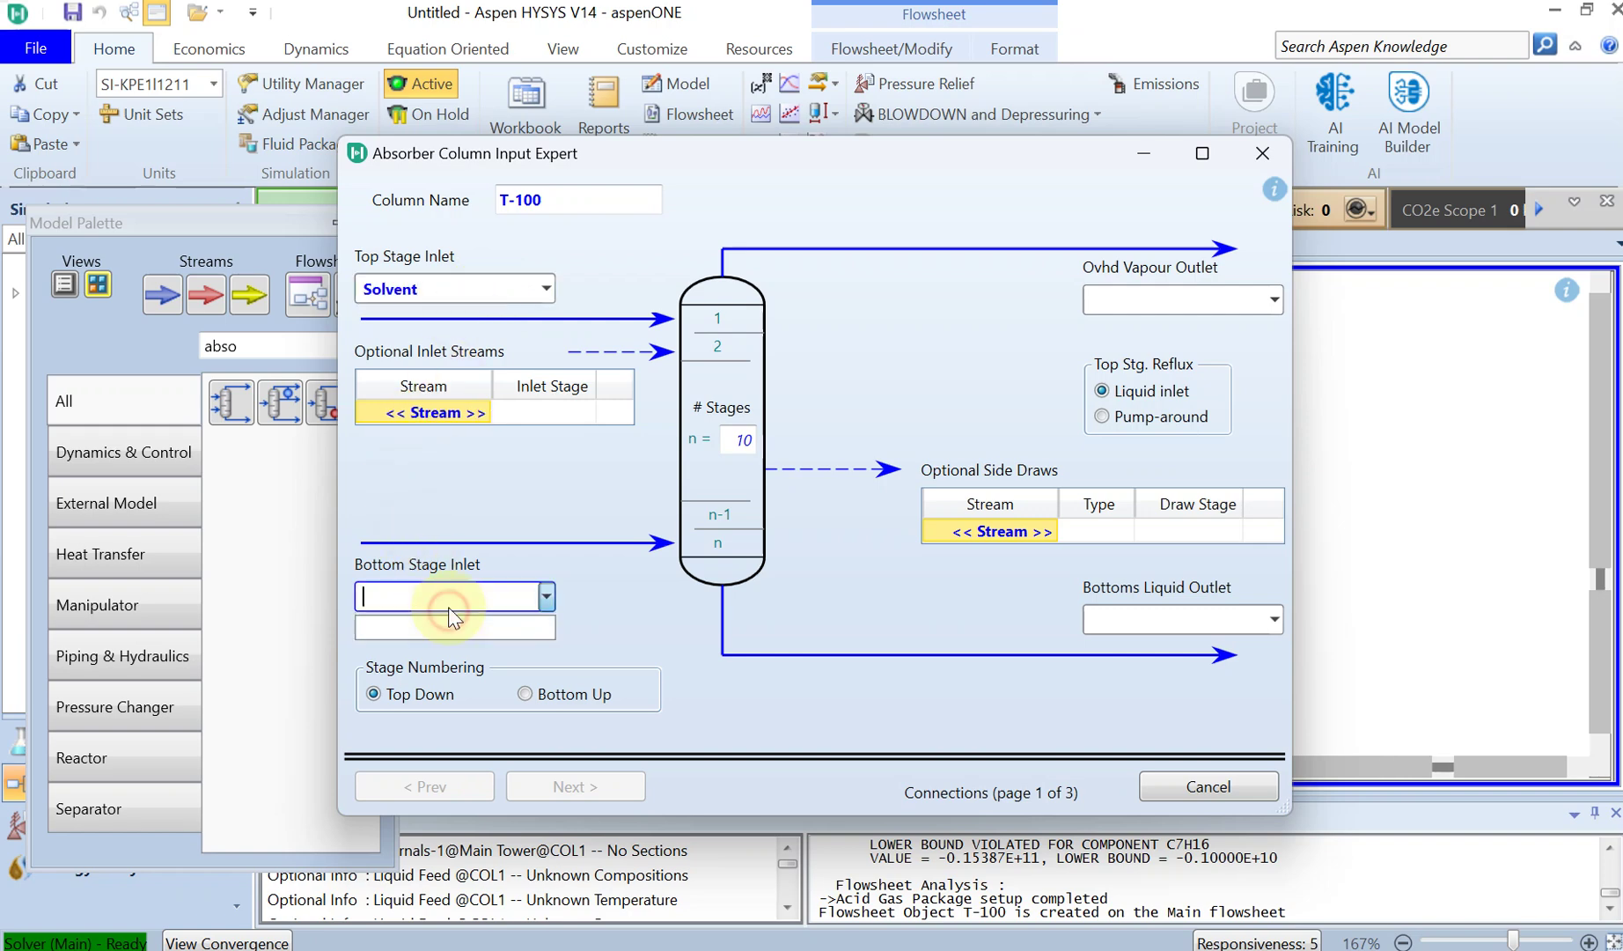
key(Tab)
click(1123, 299)
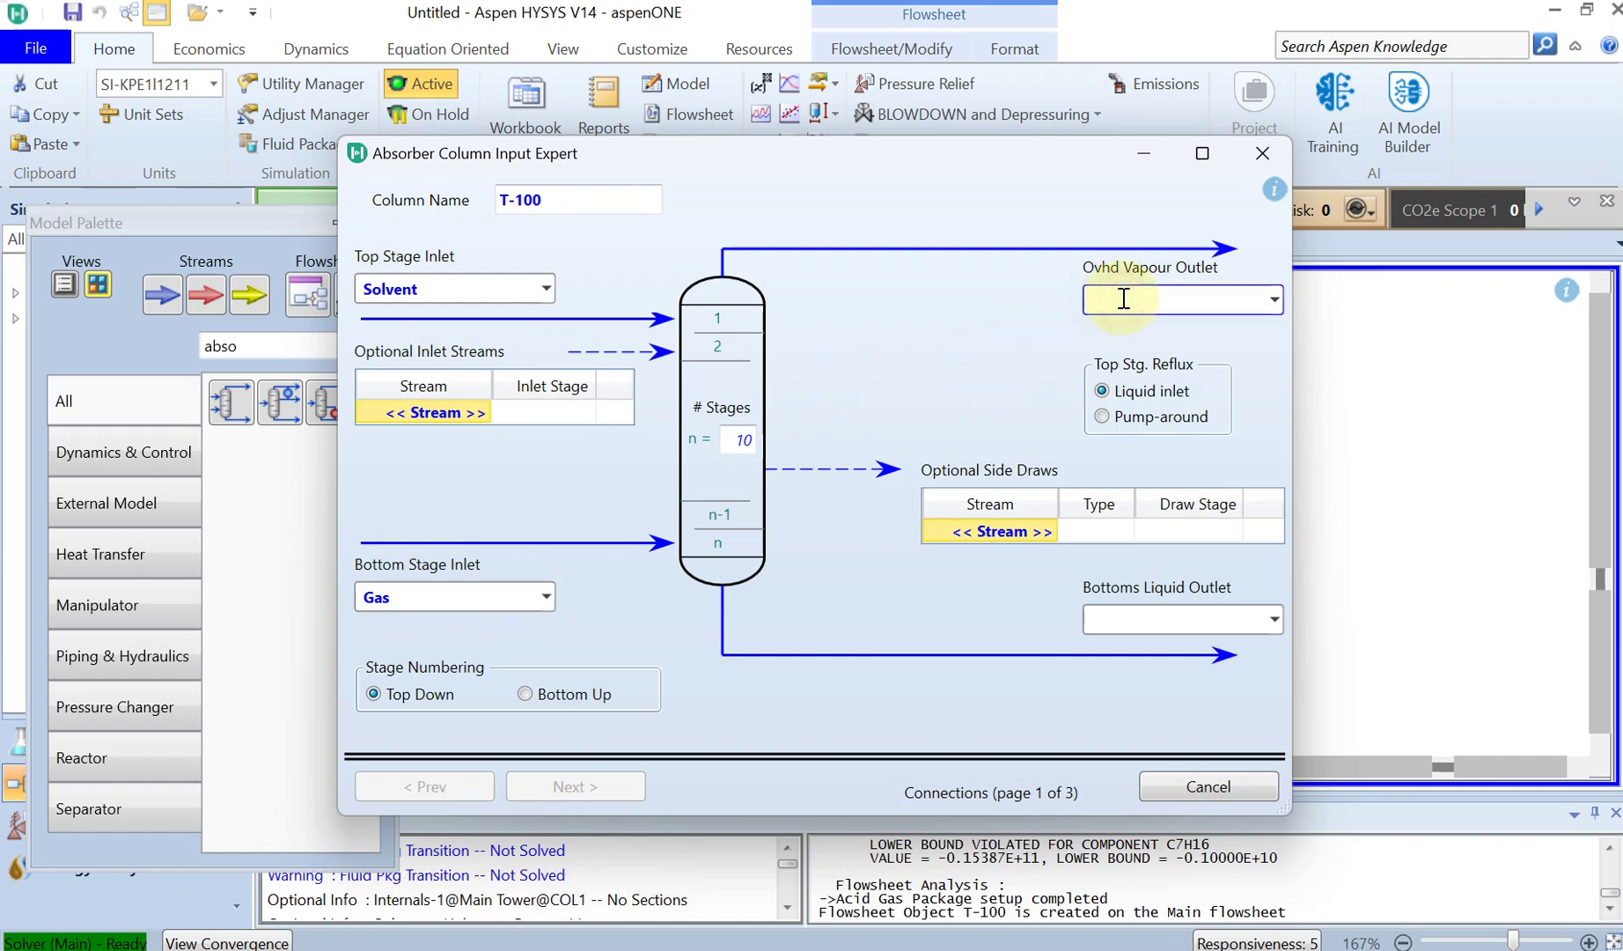
text(Clean gas)
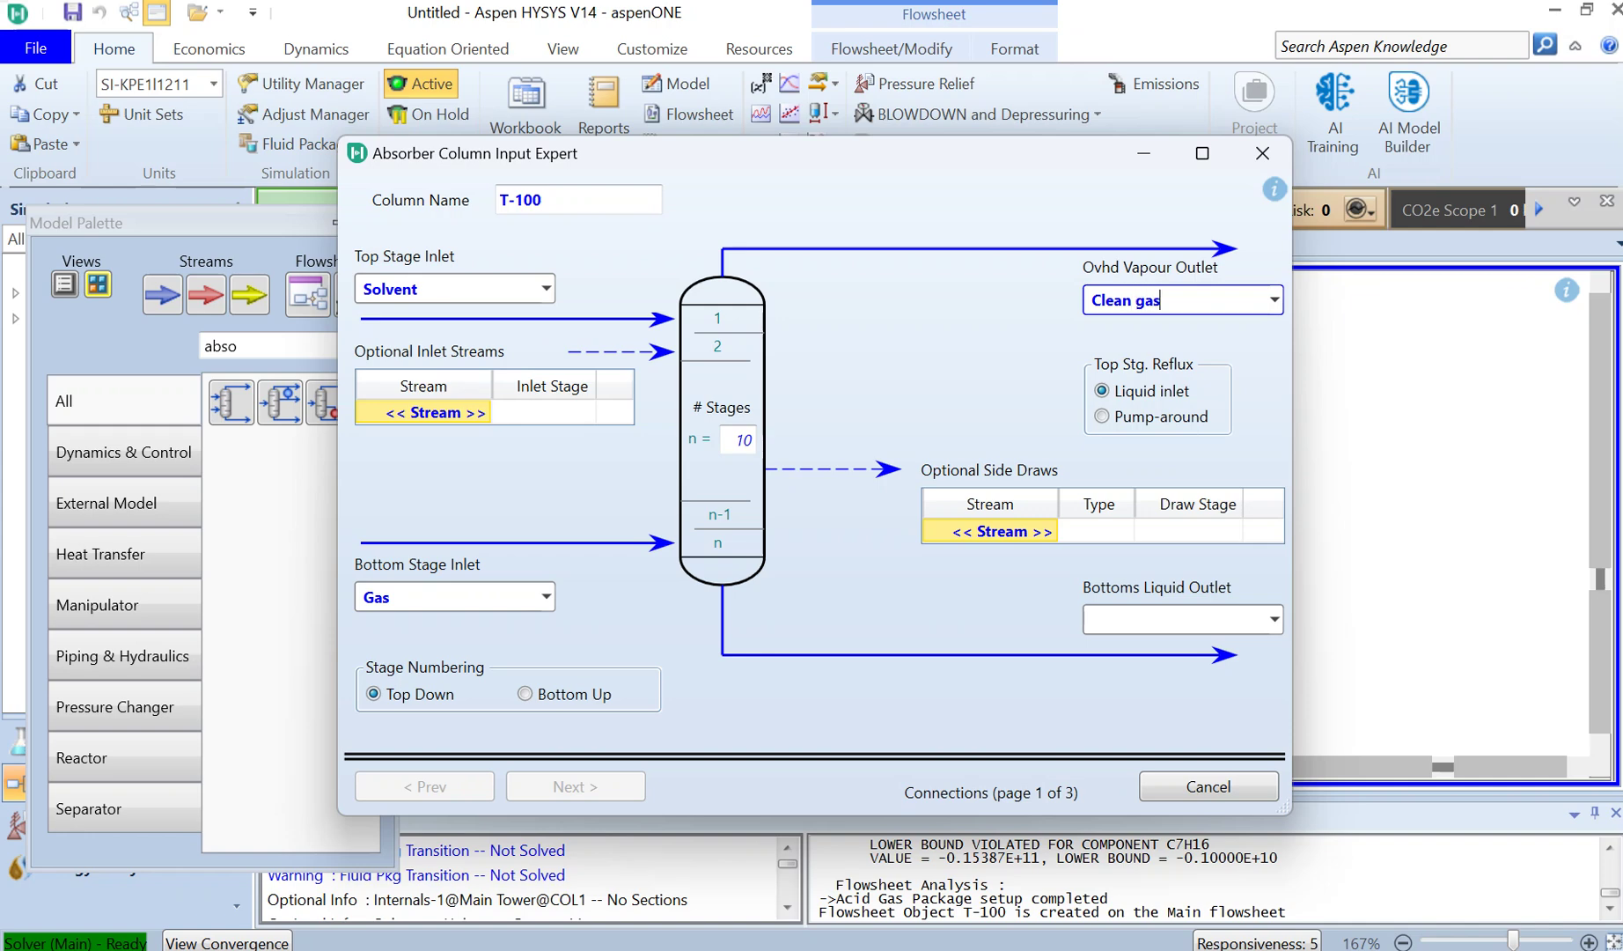
key(Tab)
click(1123, 616)
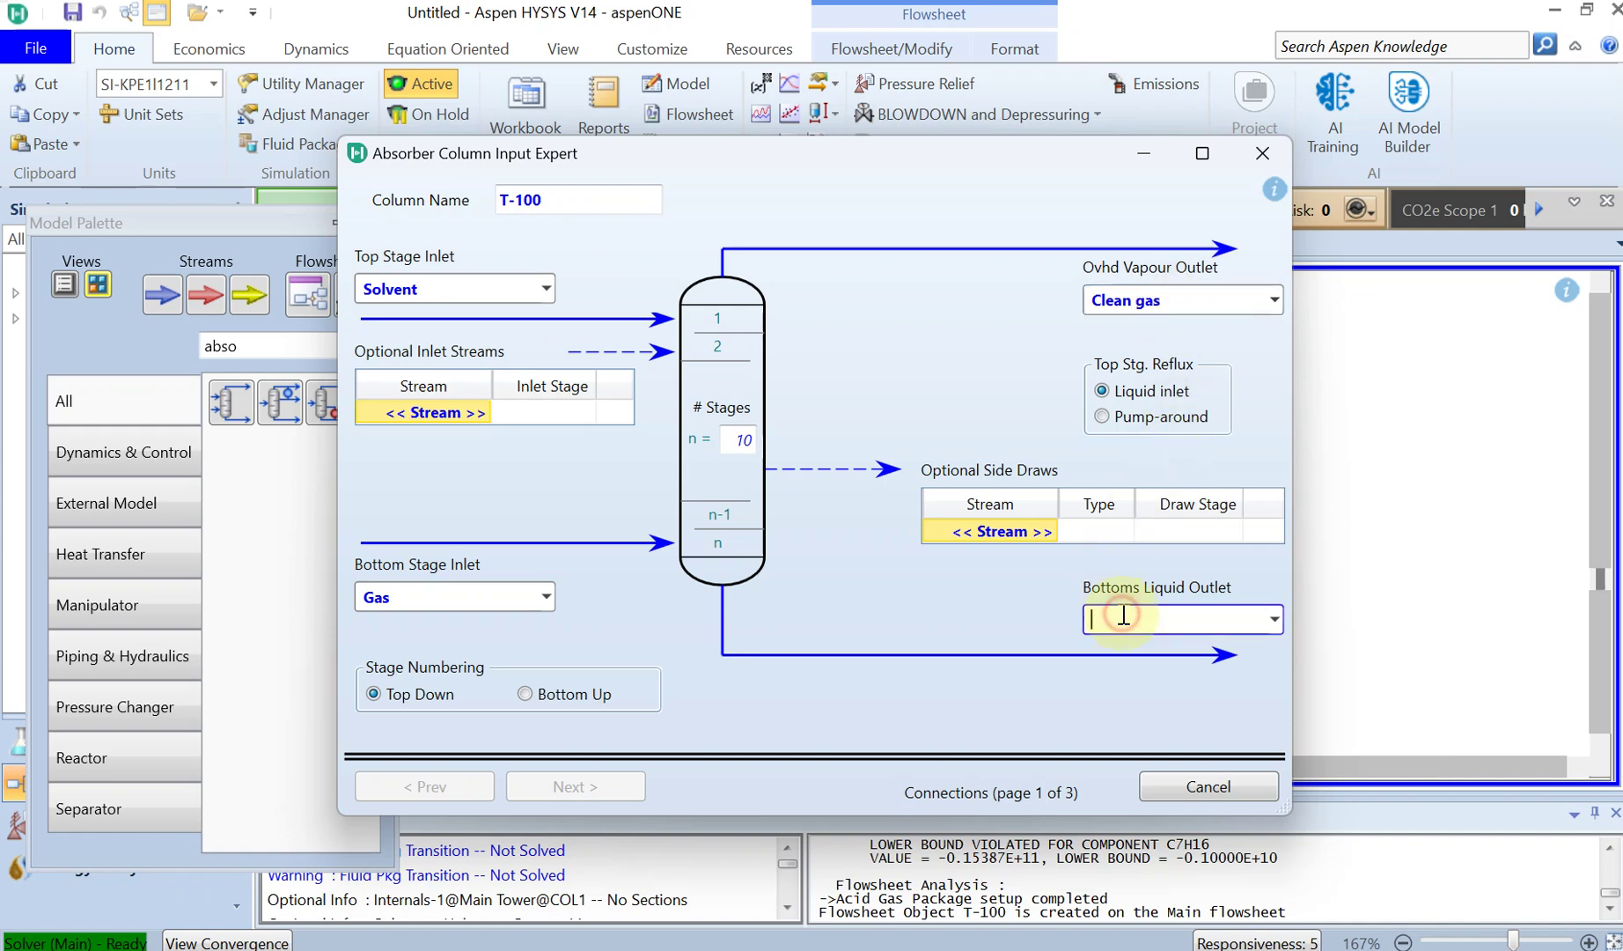
text(Rich Amine)
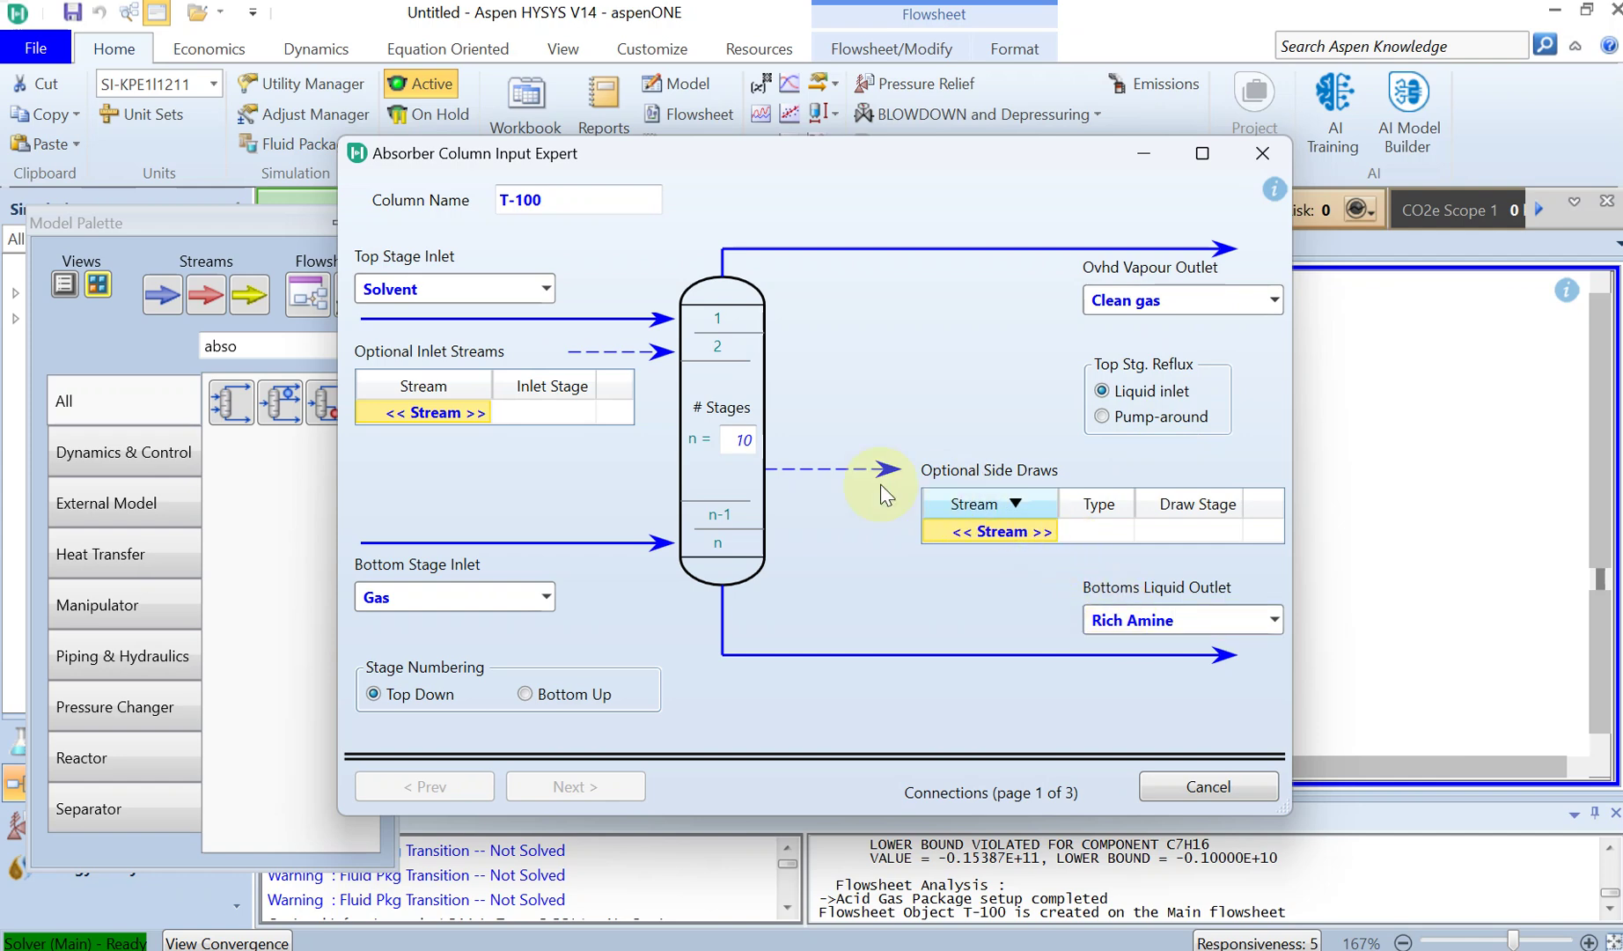
Step: Set the absorber to 50 stages and close the input expert
click(746, 443)
text(5)
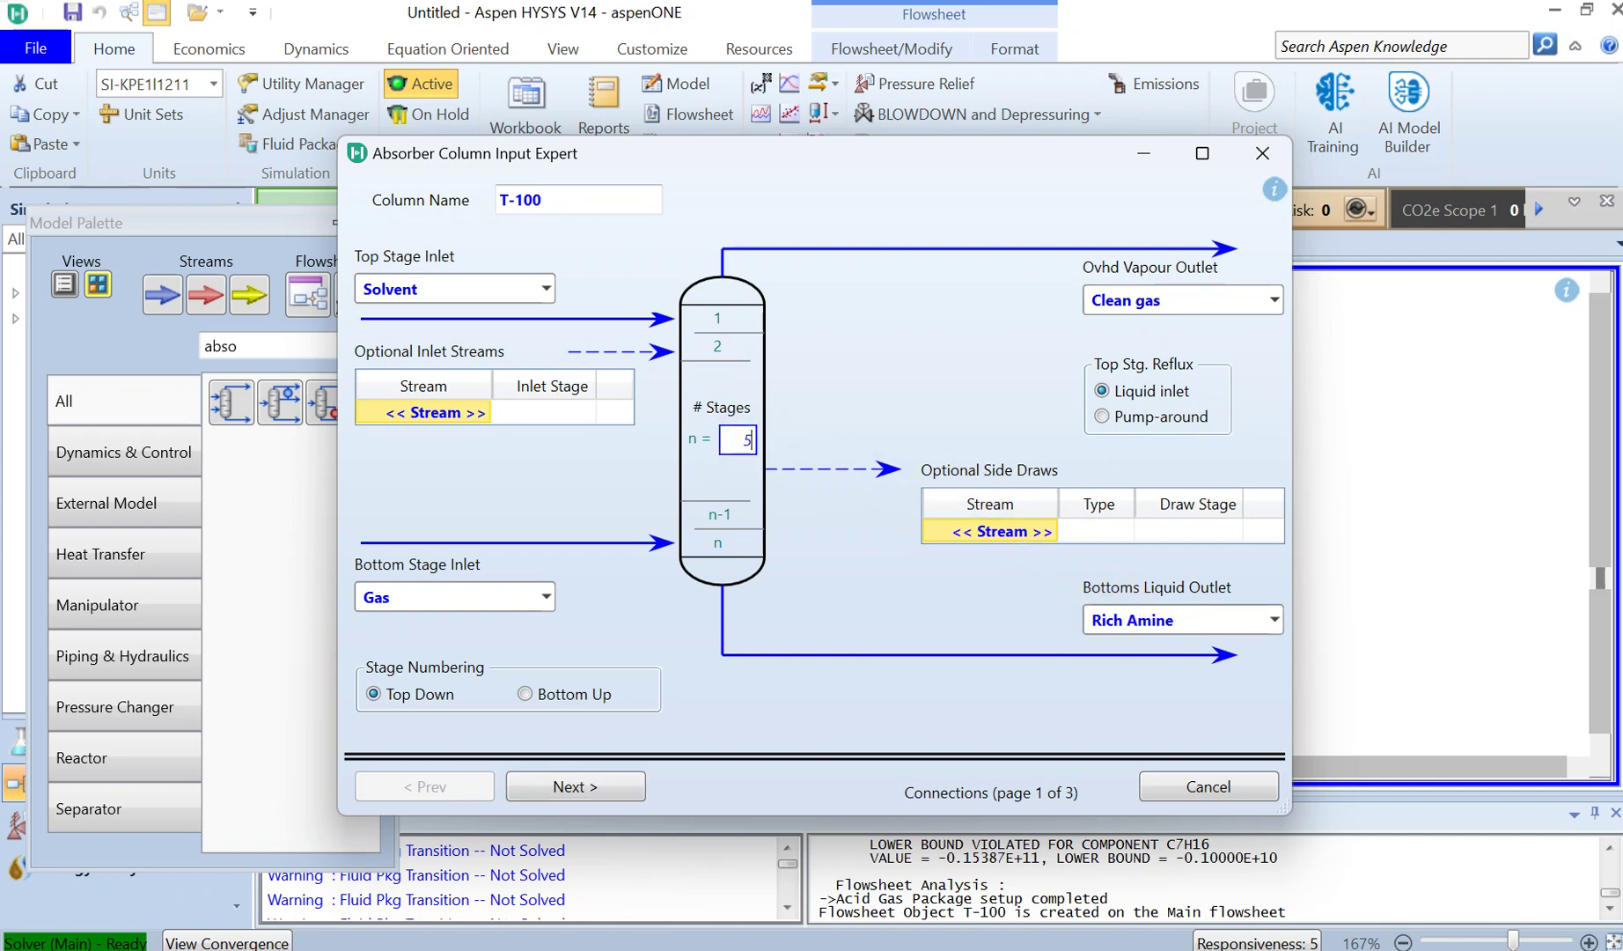
text(0)
click(925, 352)
click(1259, 167)
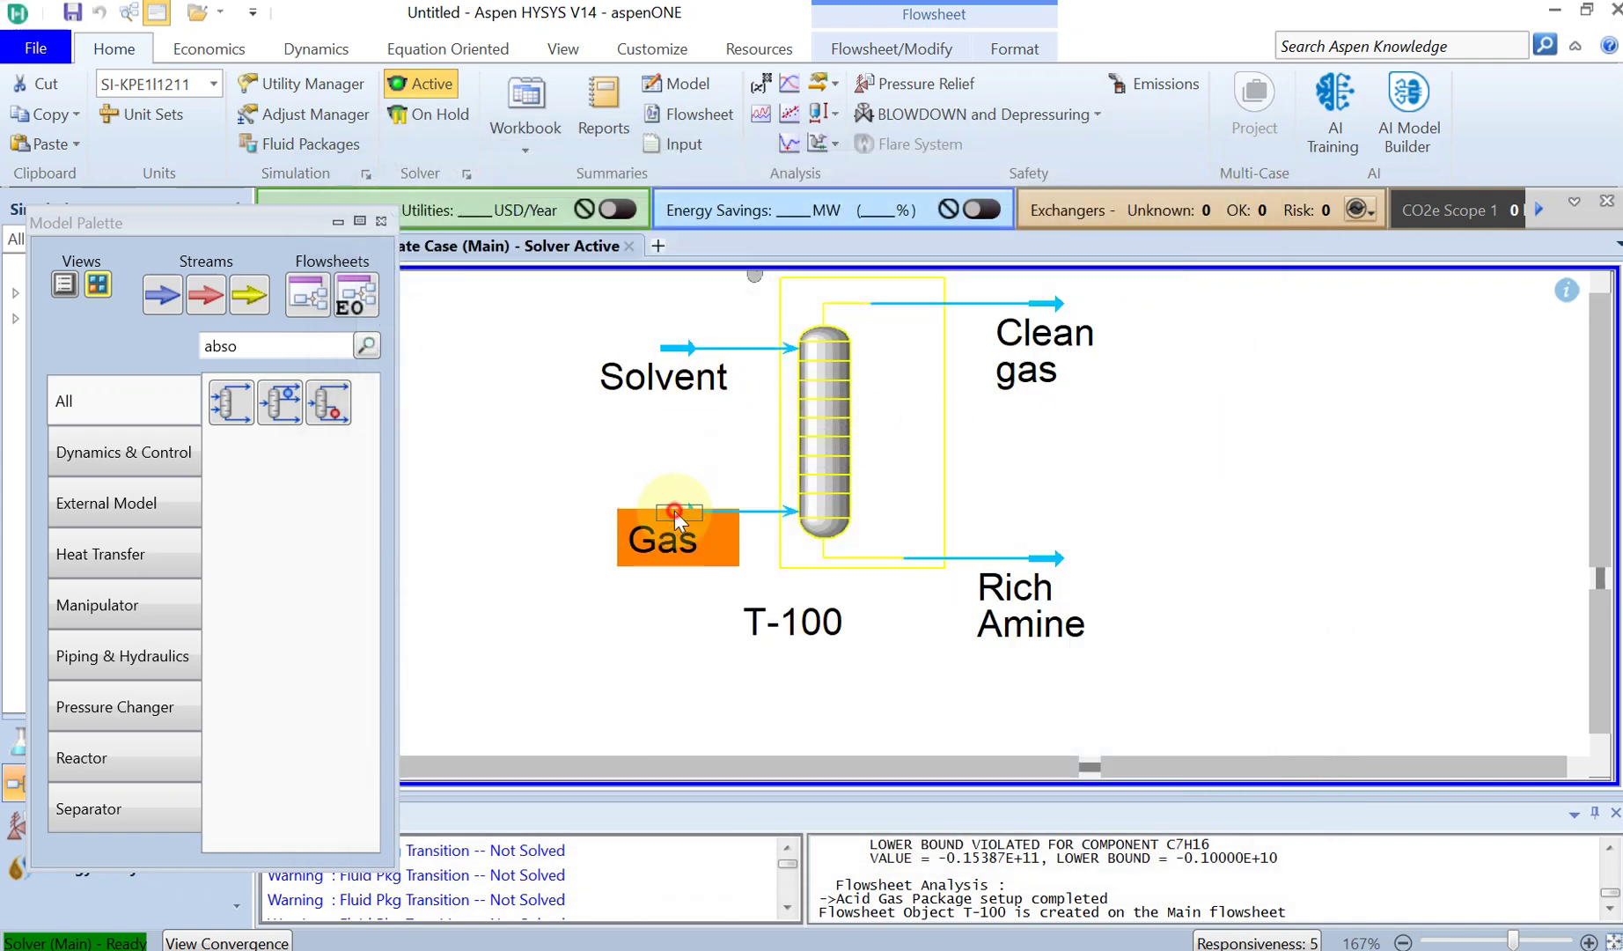
Step: Set the Gas stream to 65 °C, 2 bar and a 1200 kg/h mass flow
double_click(677, 513)
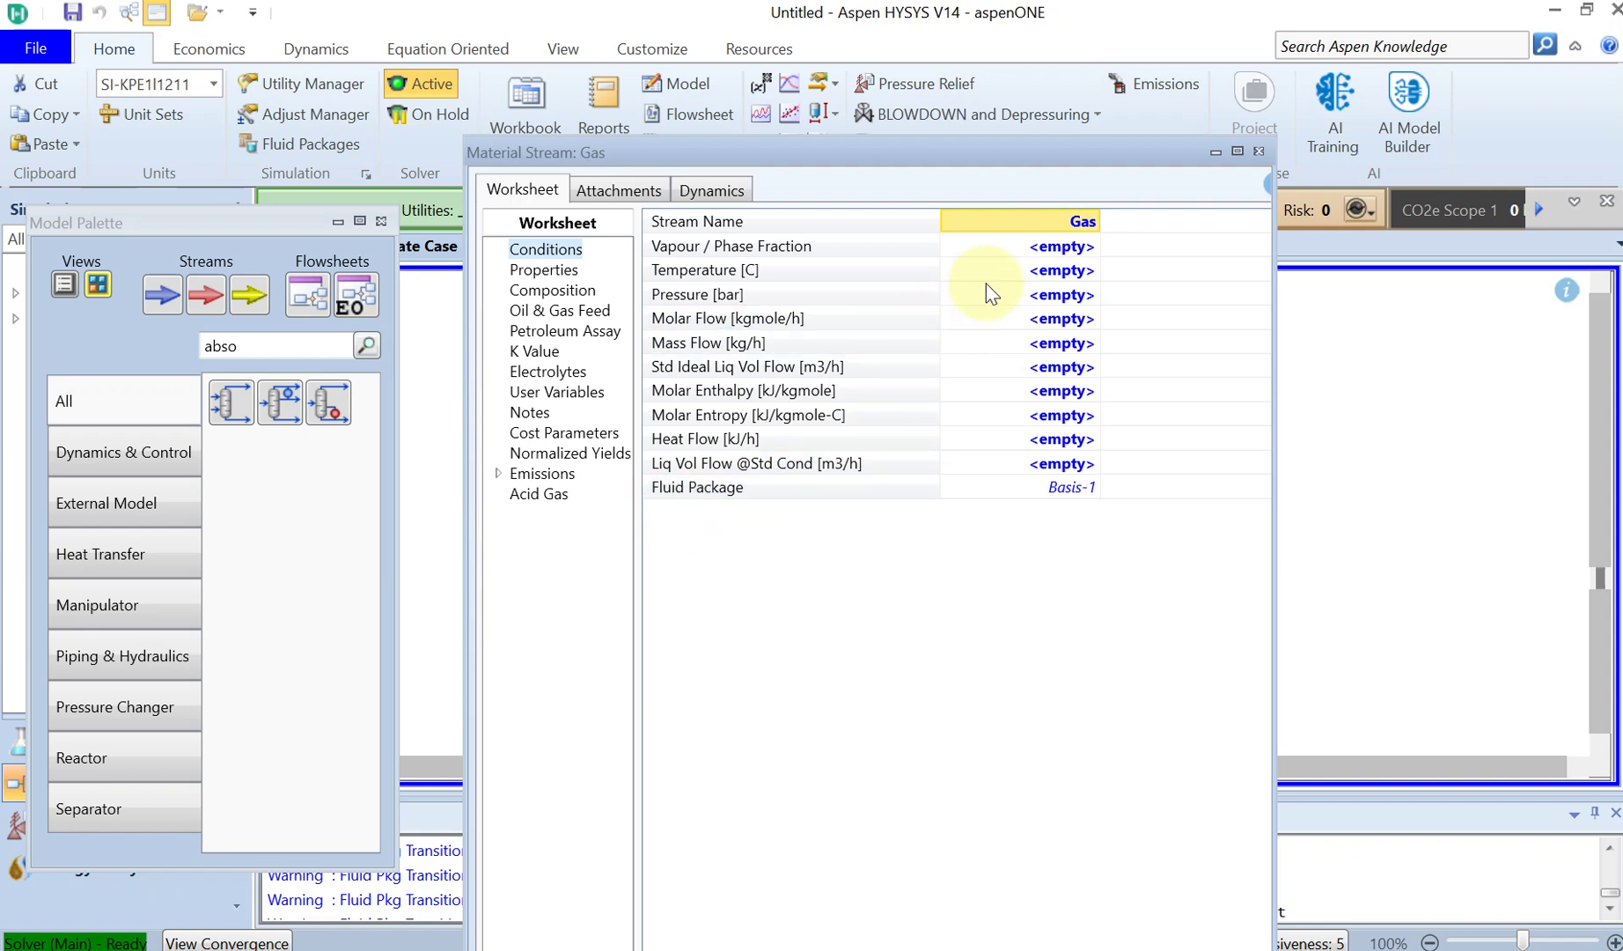
click(1053, 270)
text(65)
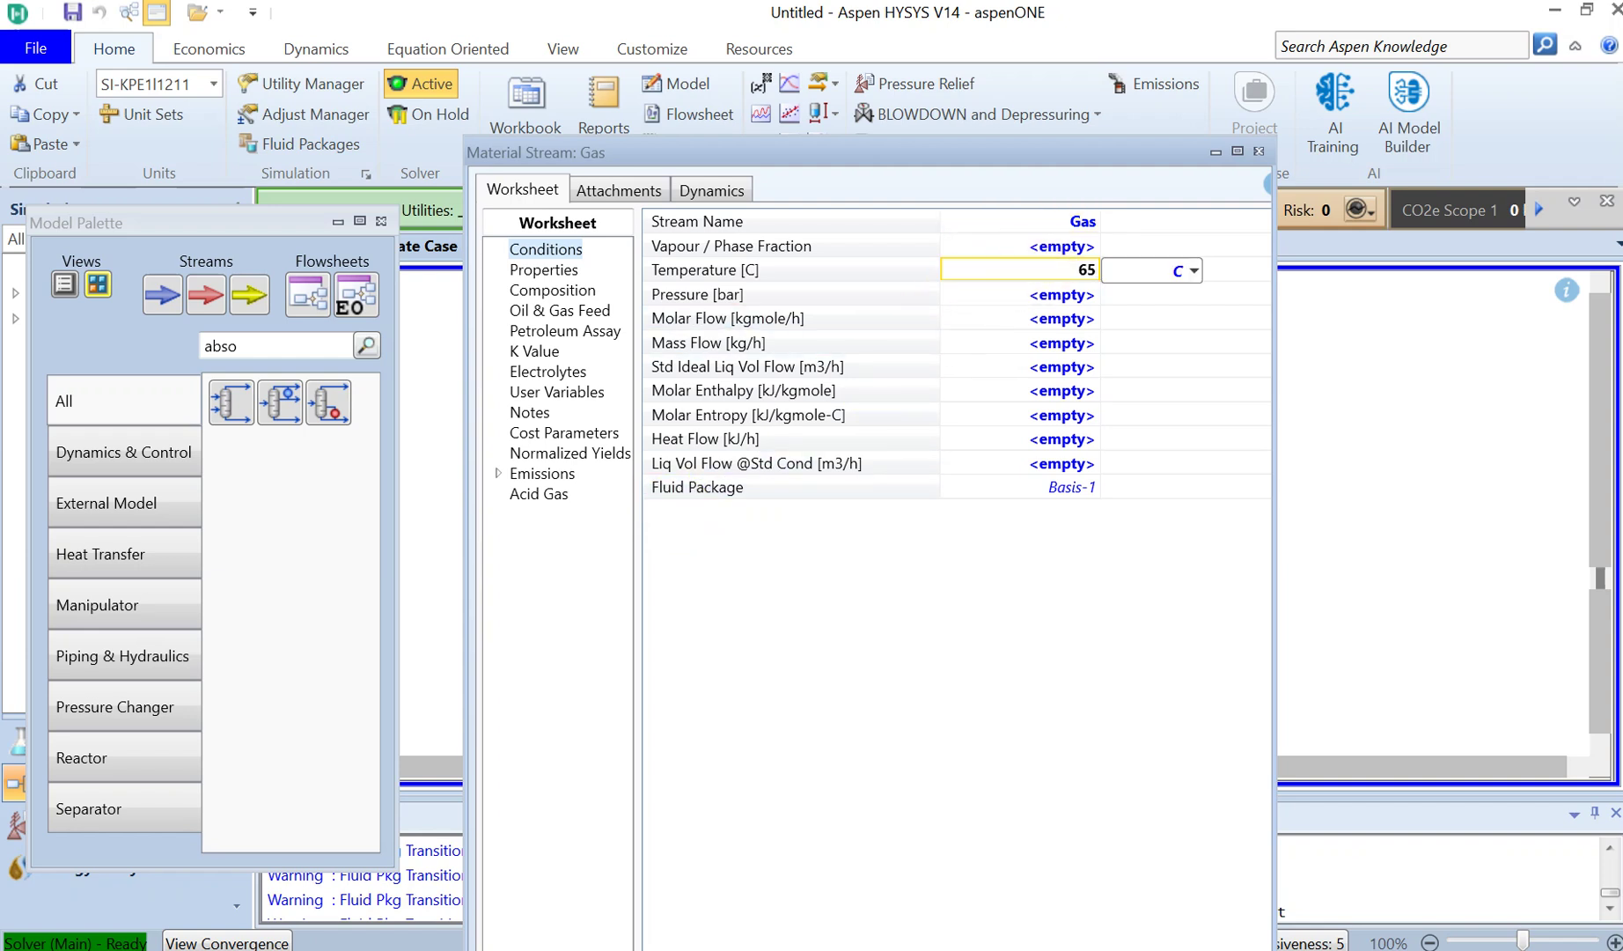
click(1050, 295)
text(2)
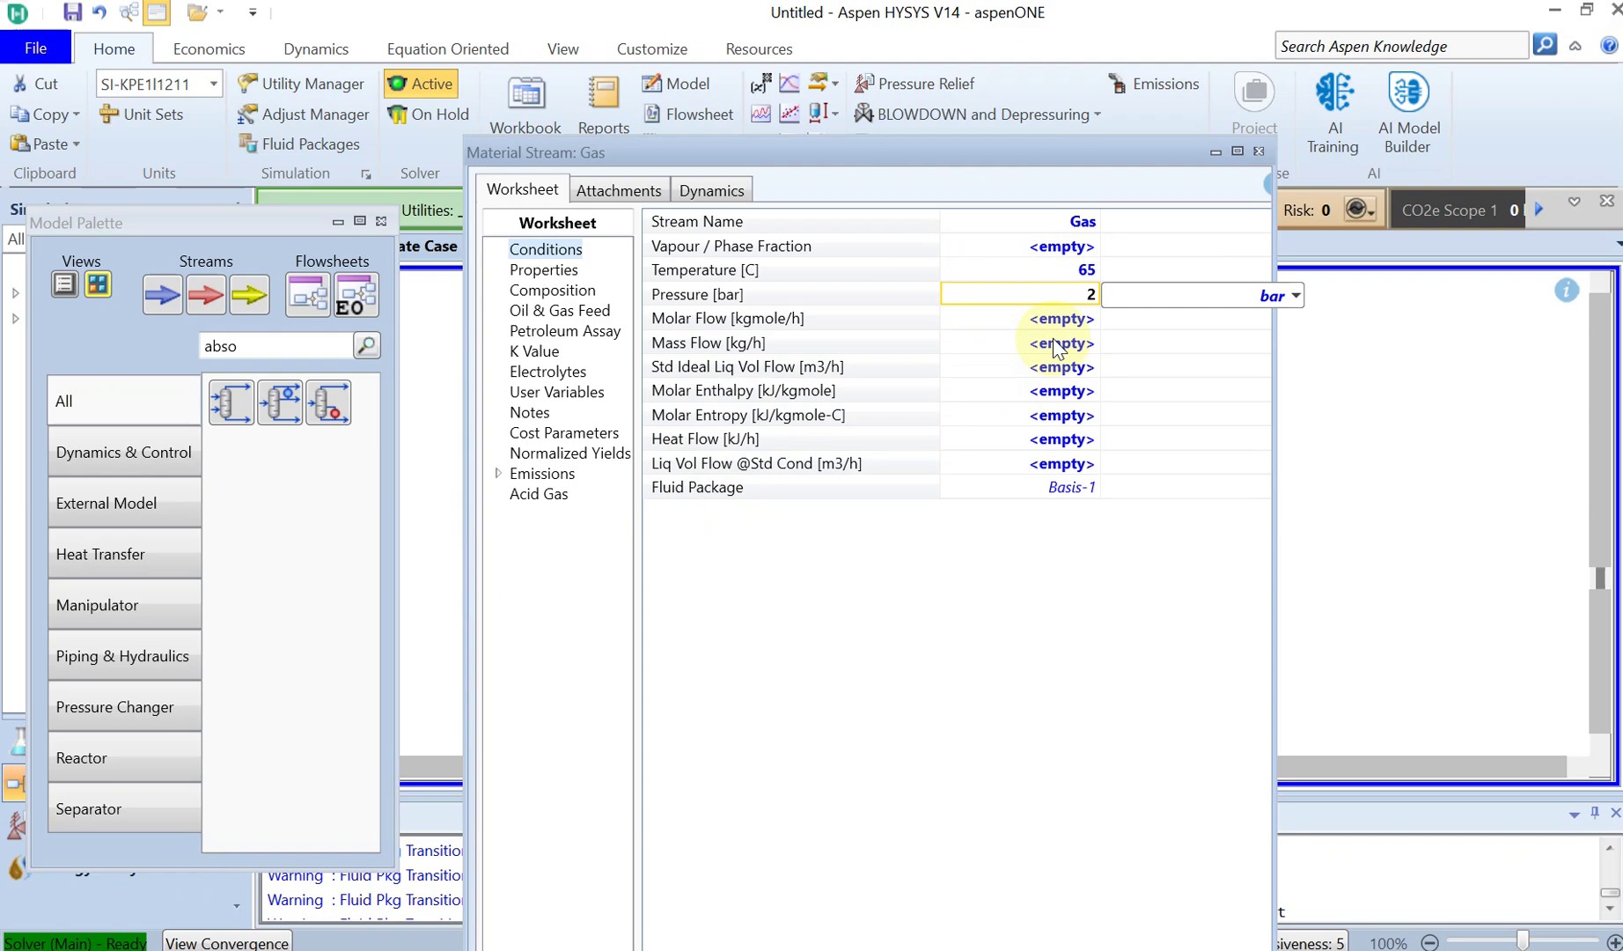
click(1056, 345)
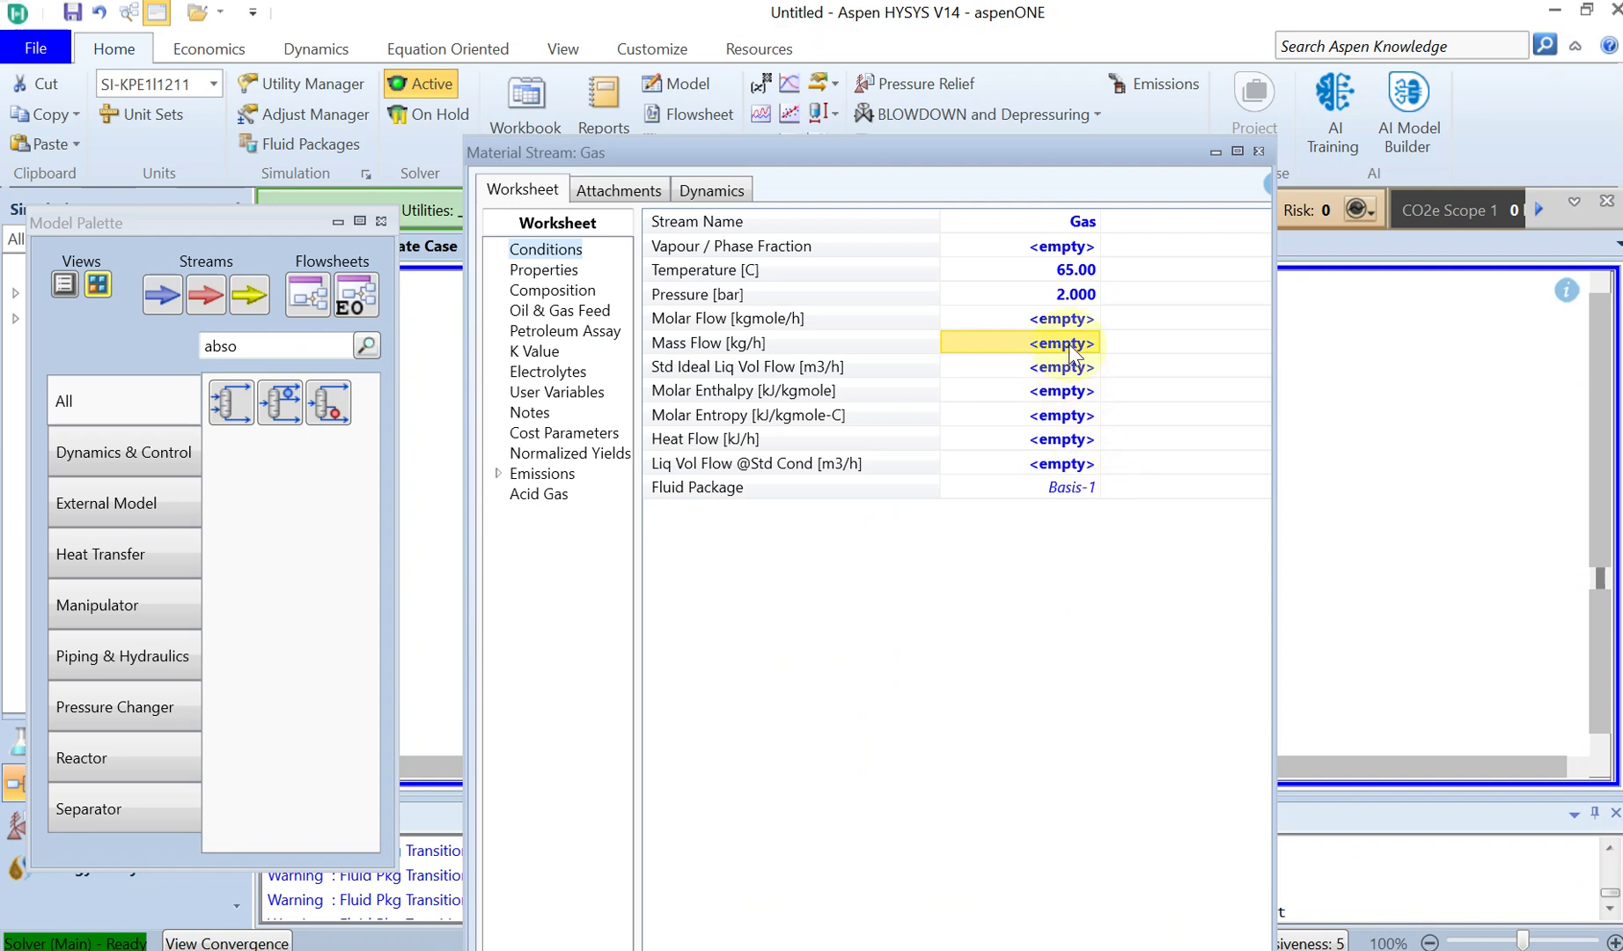
text(1200)
click(1074, 375)
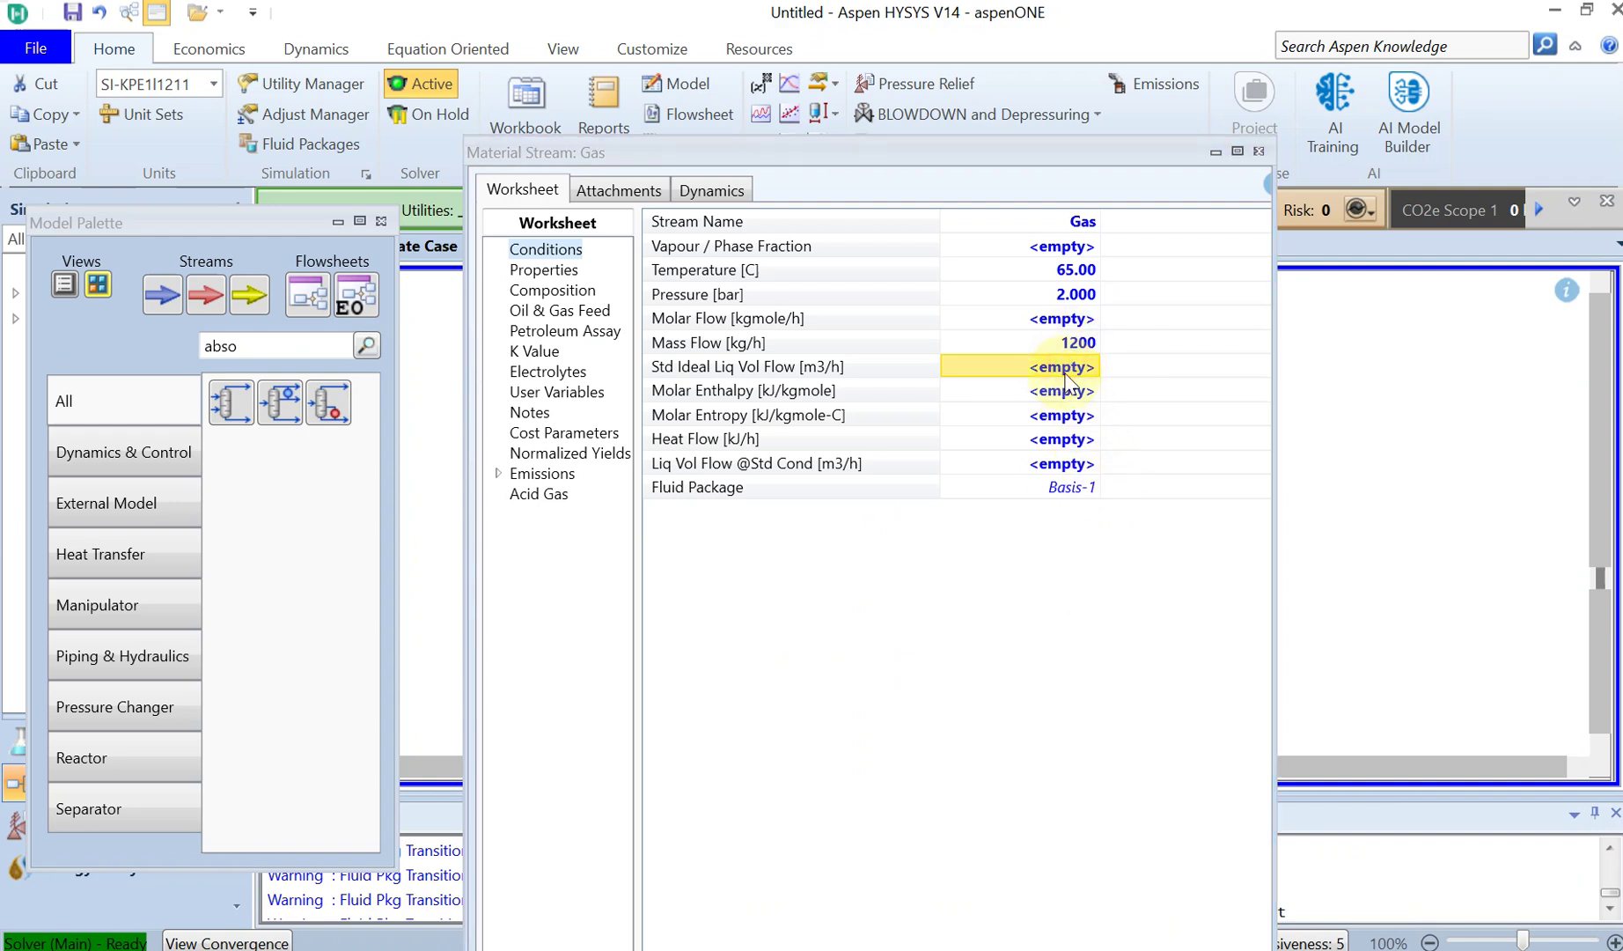
click(579, 295)
Step: Enter a 0.1 CO2 mole fraction for the Gas stream, checking the feed slide
key(alt+Tab)
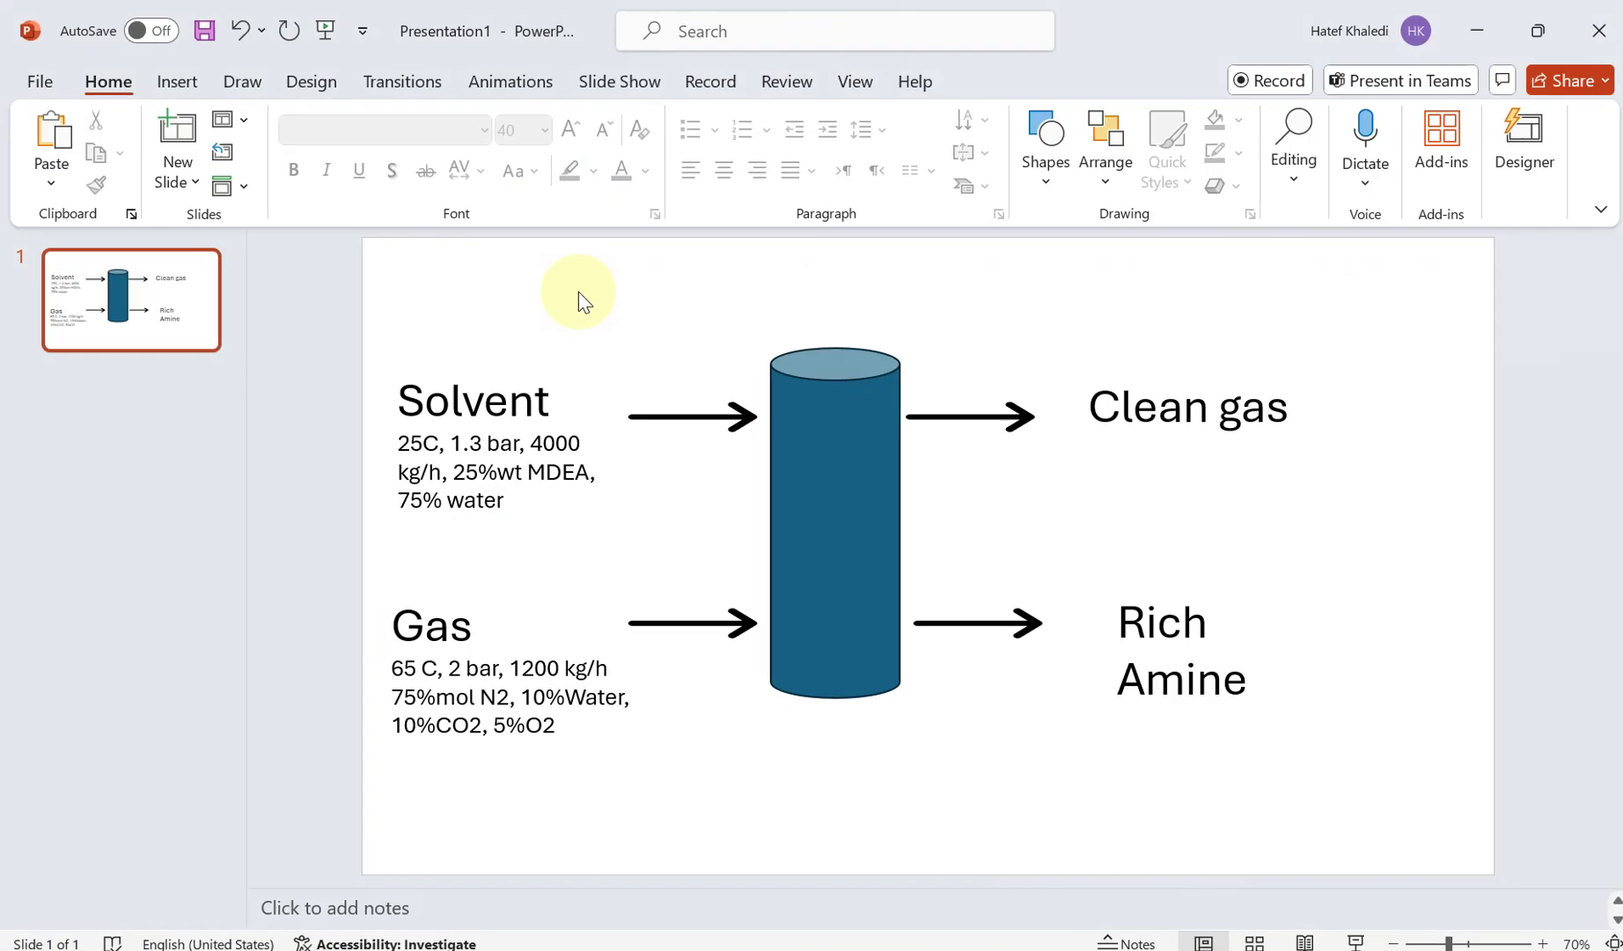
key(alt+Tab)
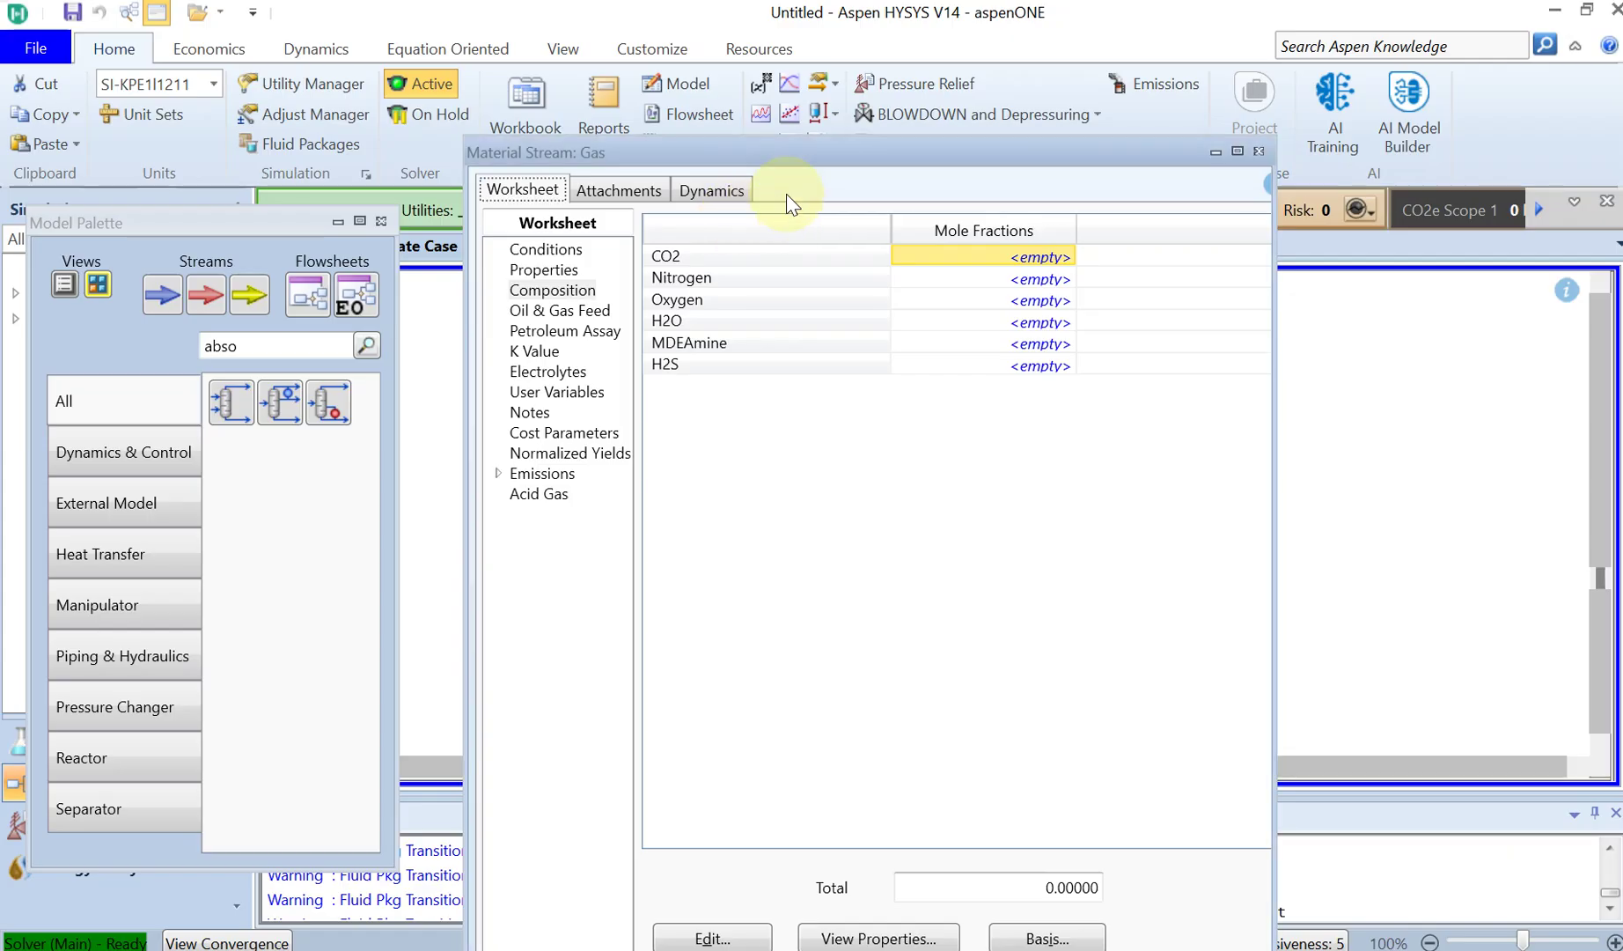
click(1031, 261)
text(0.1)
key(Return)
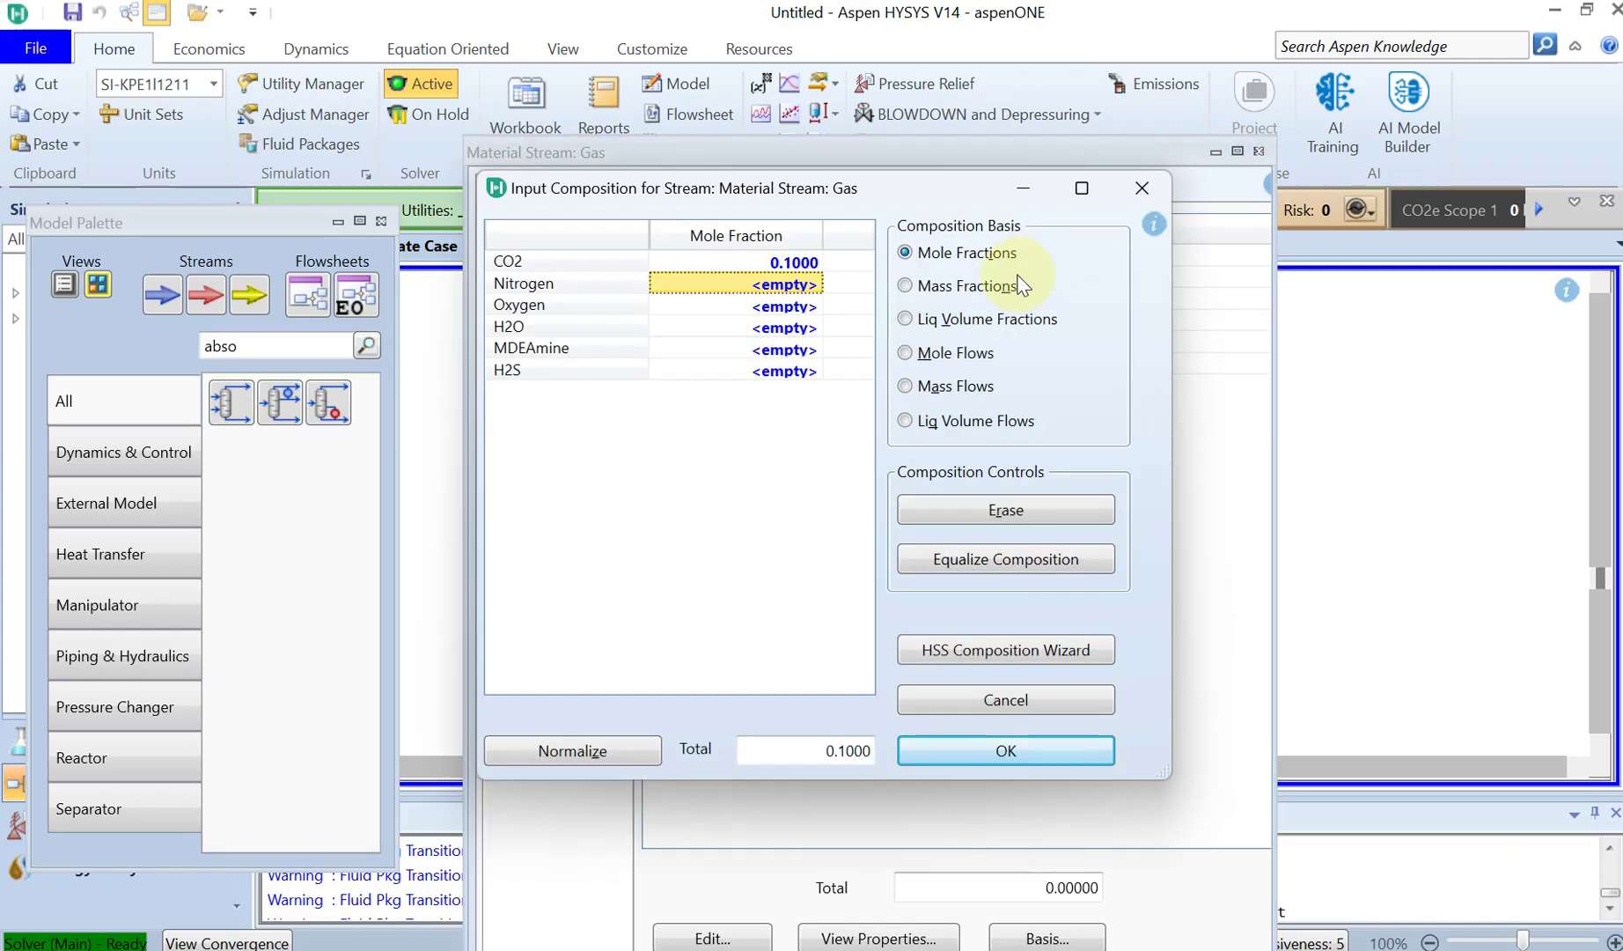
key(Escape)
key(alt+Tab)
key(Tab)
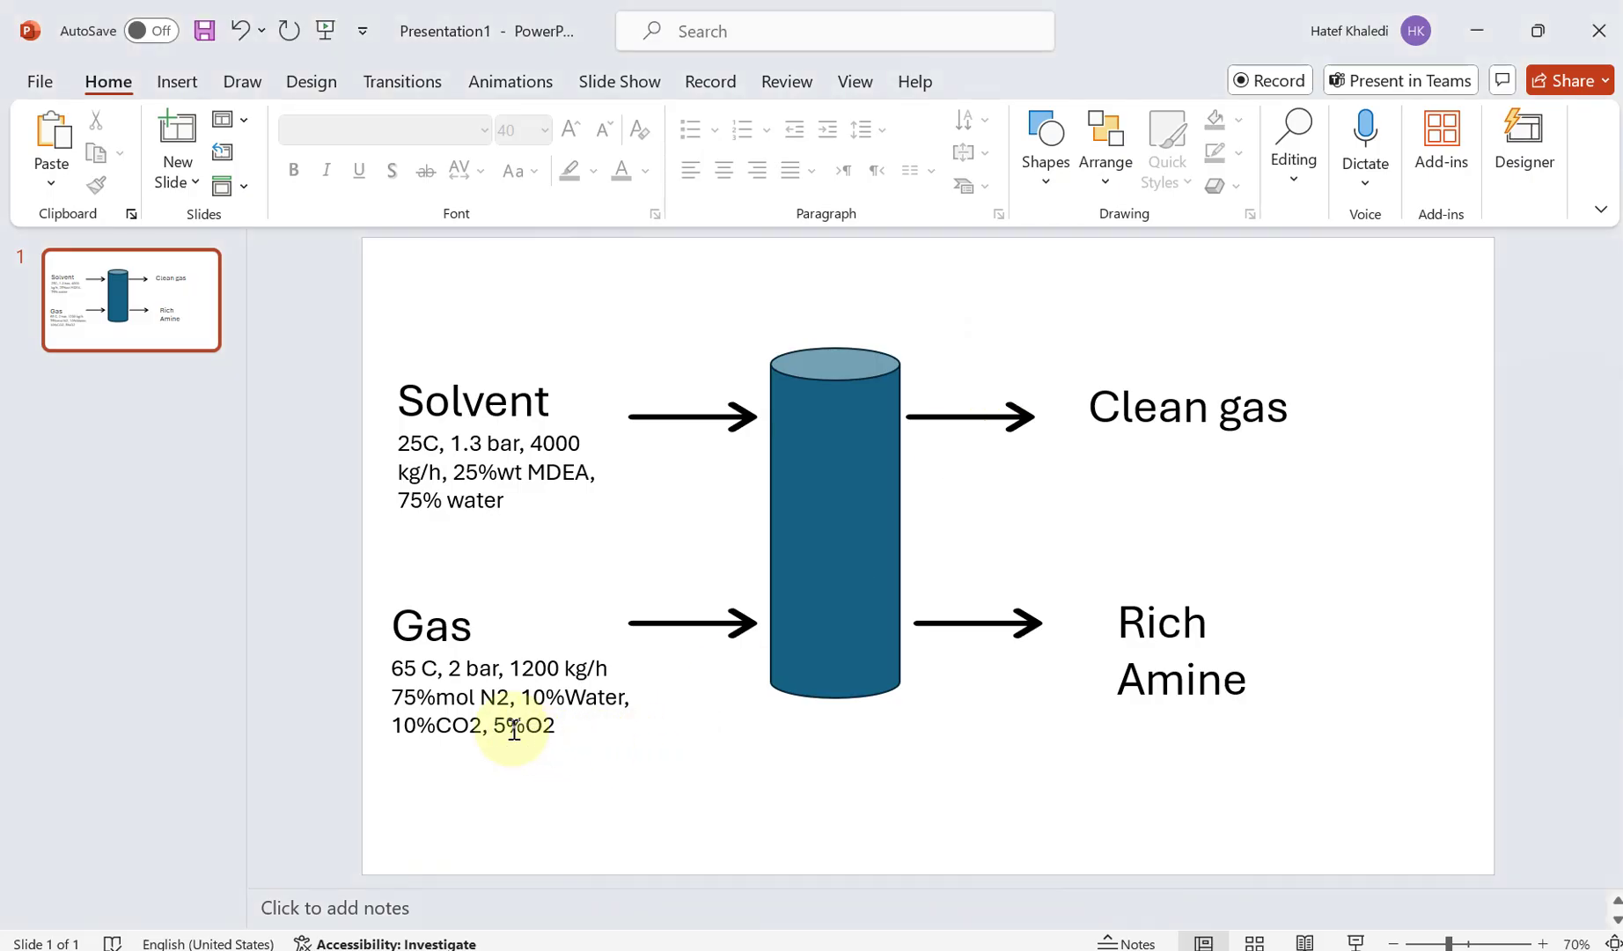
key(alt+Tab)
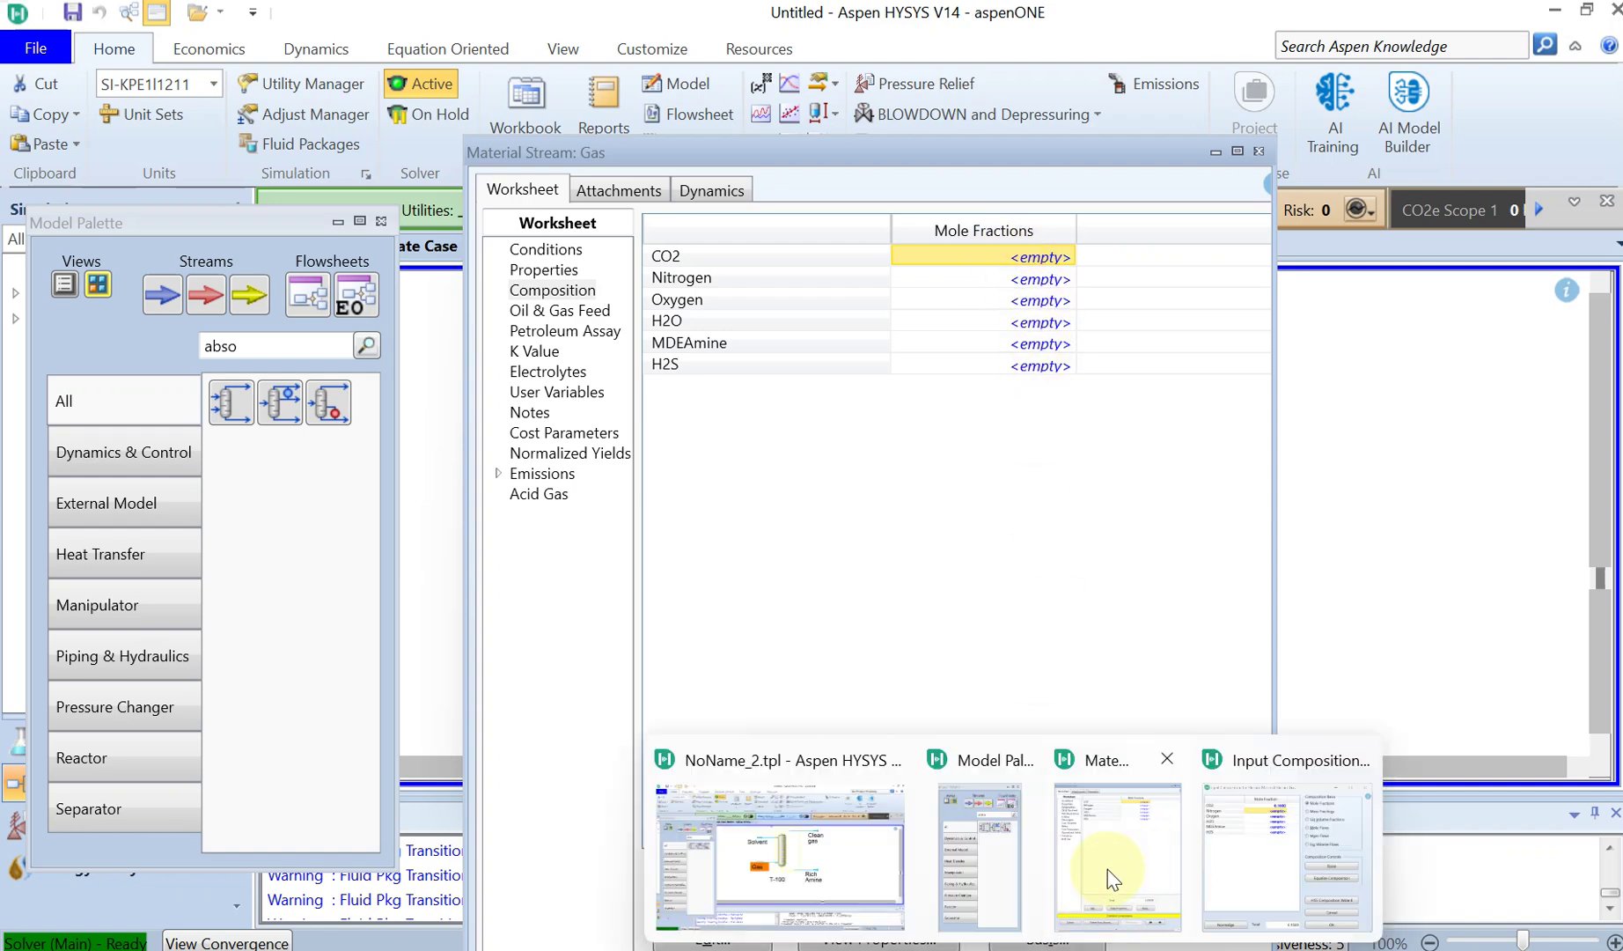
click(1112, 878)
mouse_move(1079, 938)
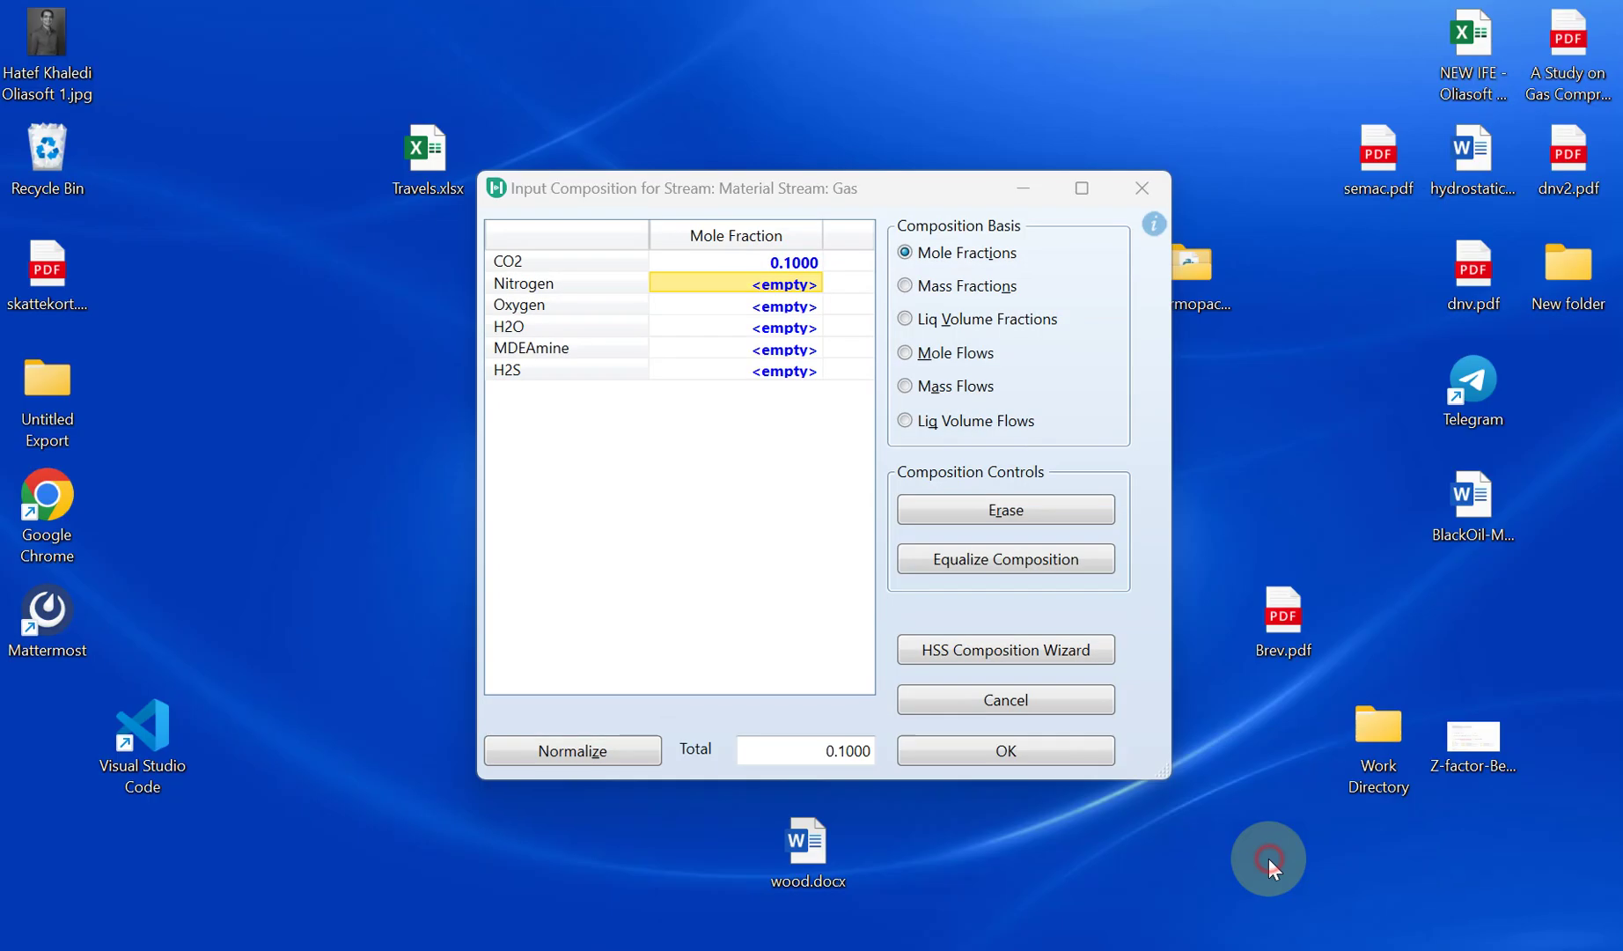
click(1260, 856)
Step: Enter Nitrogen 0.75, Oxygen 0.05 and H2O 0.1, and accept the composition
click(786, 285)
text(0.75)
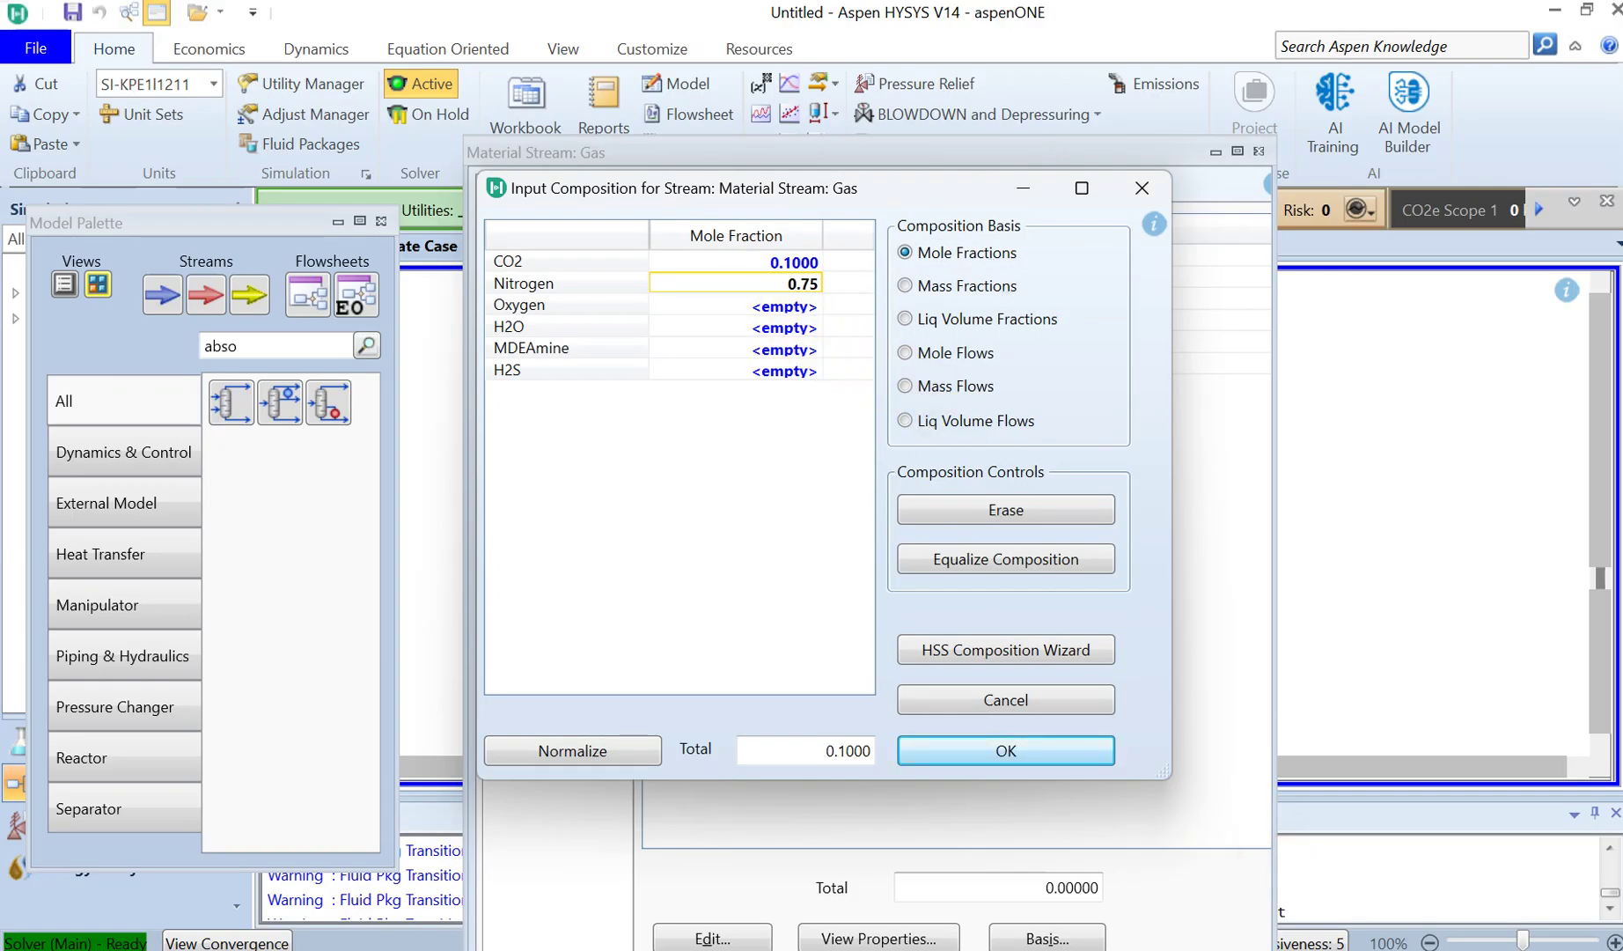
click(768, 327)
click(781, 308)
text(0.05)
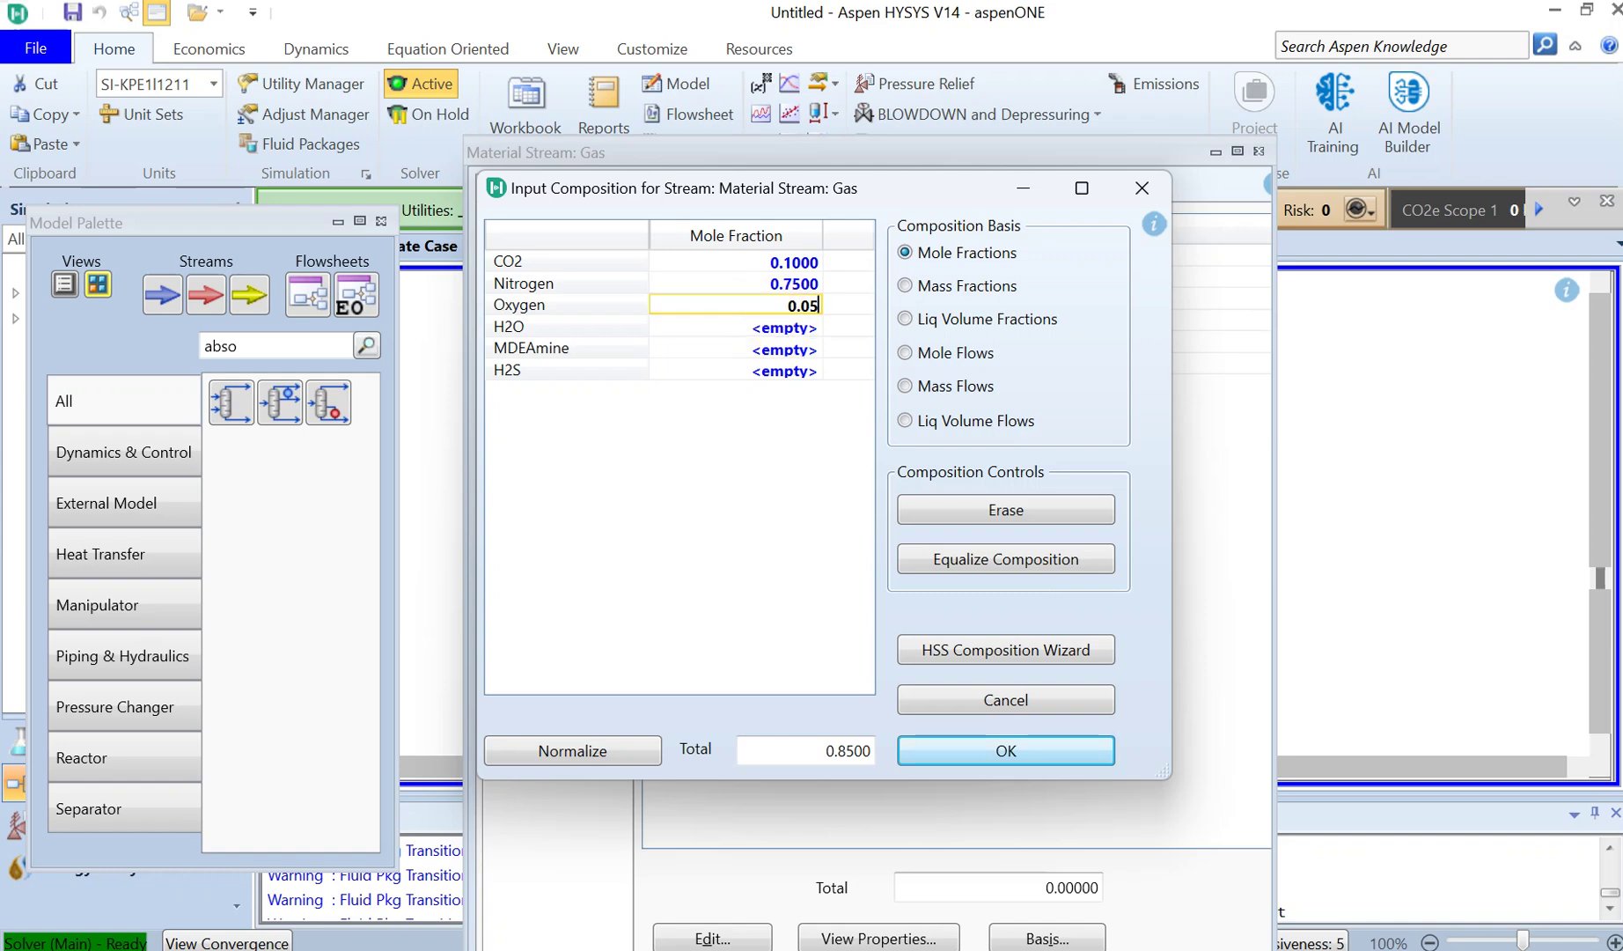
click(776, 329)
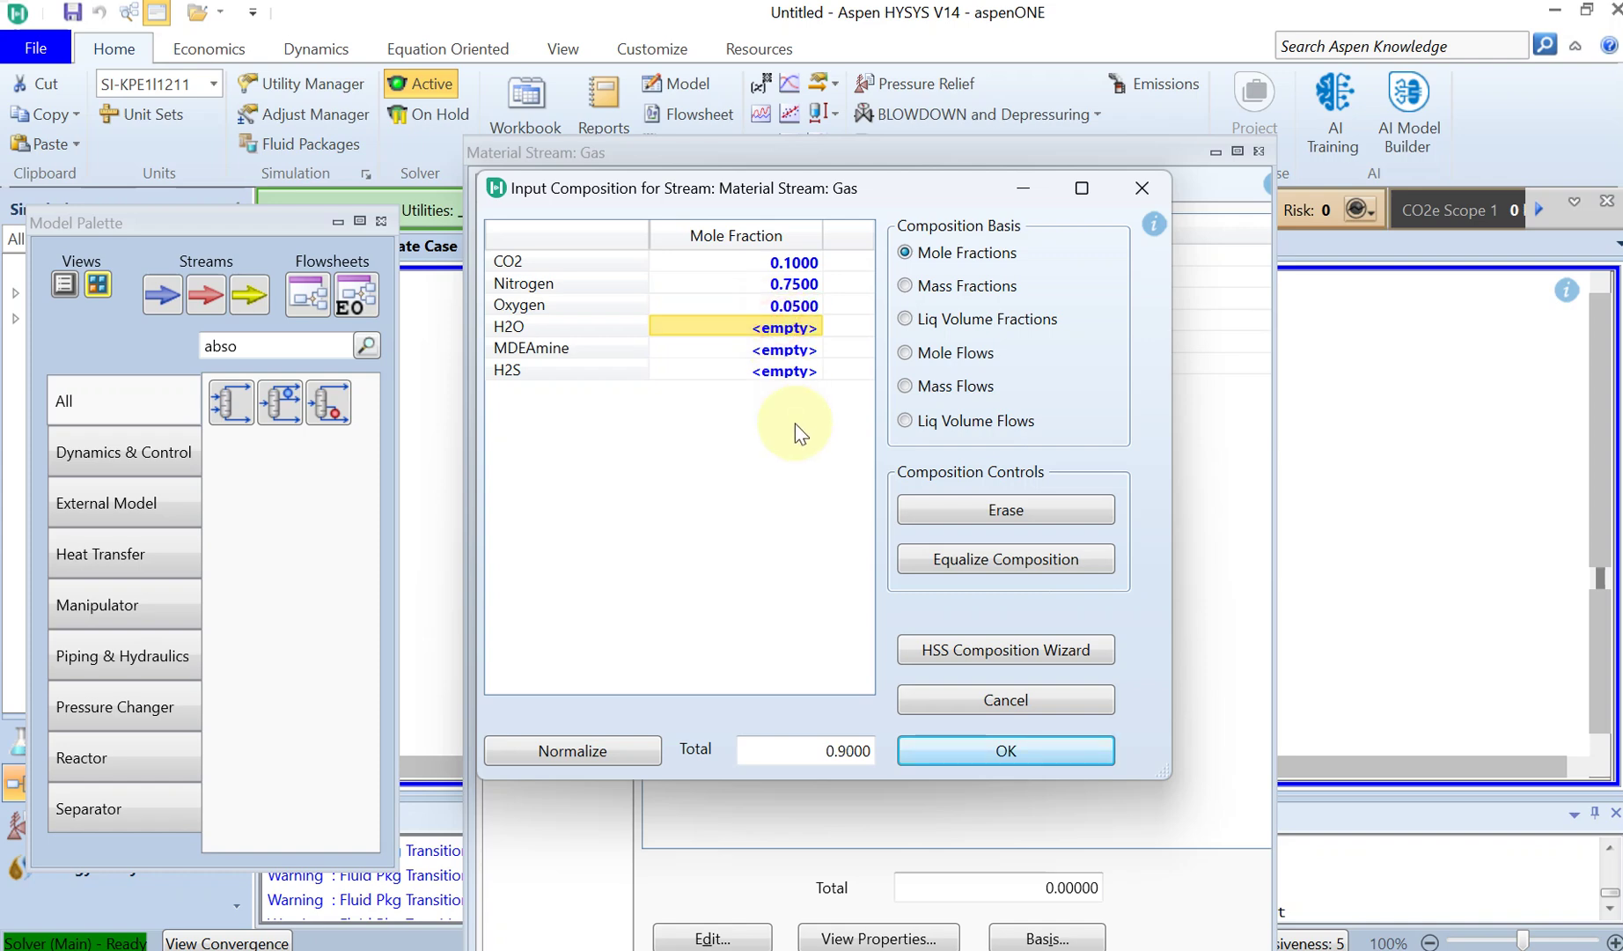
text(0.1)
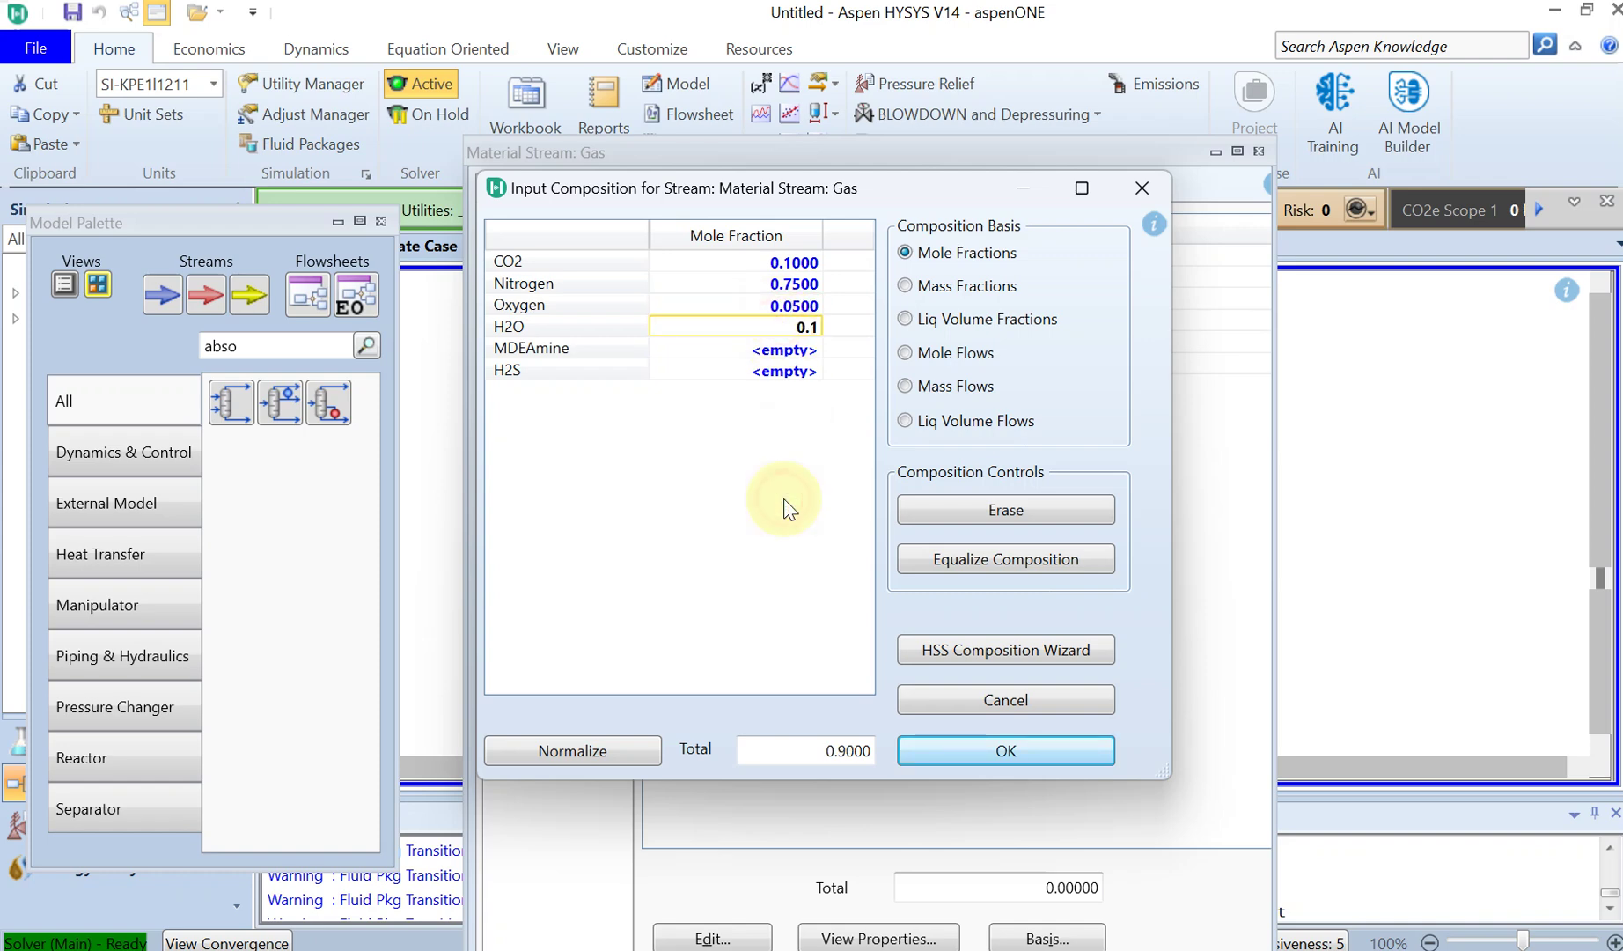
click(960, 749)
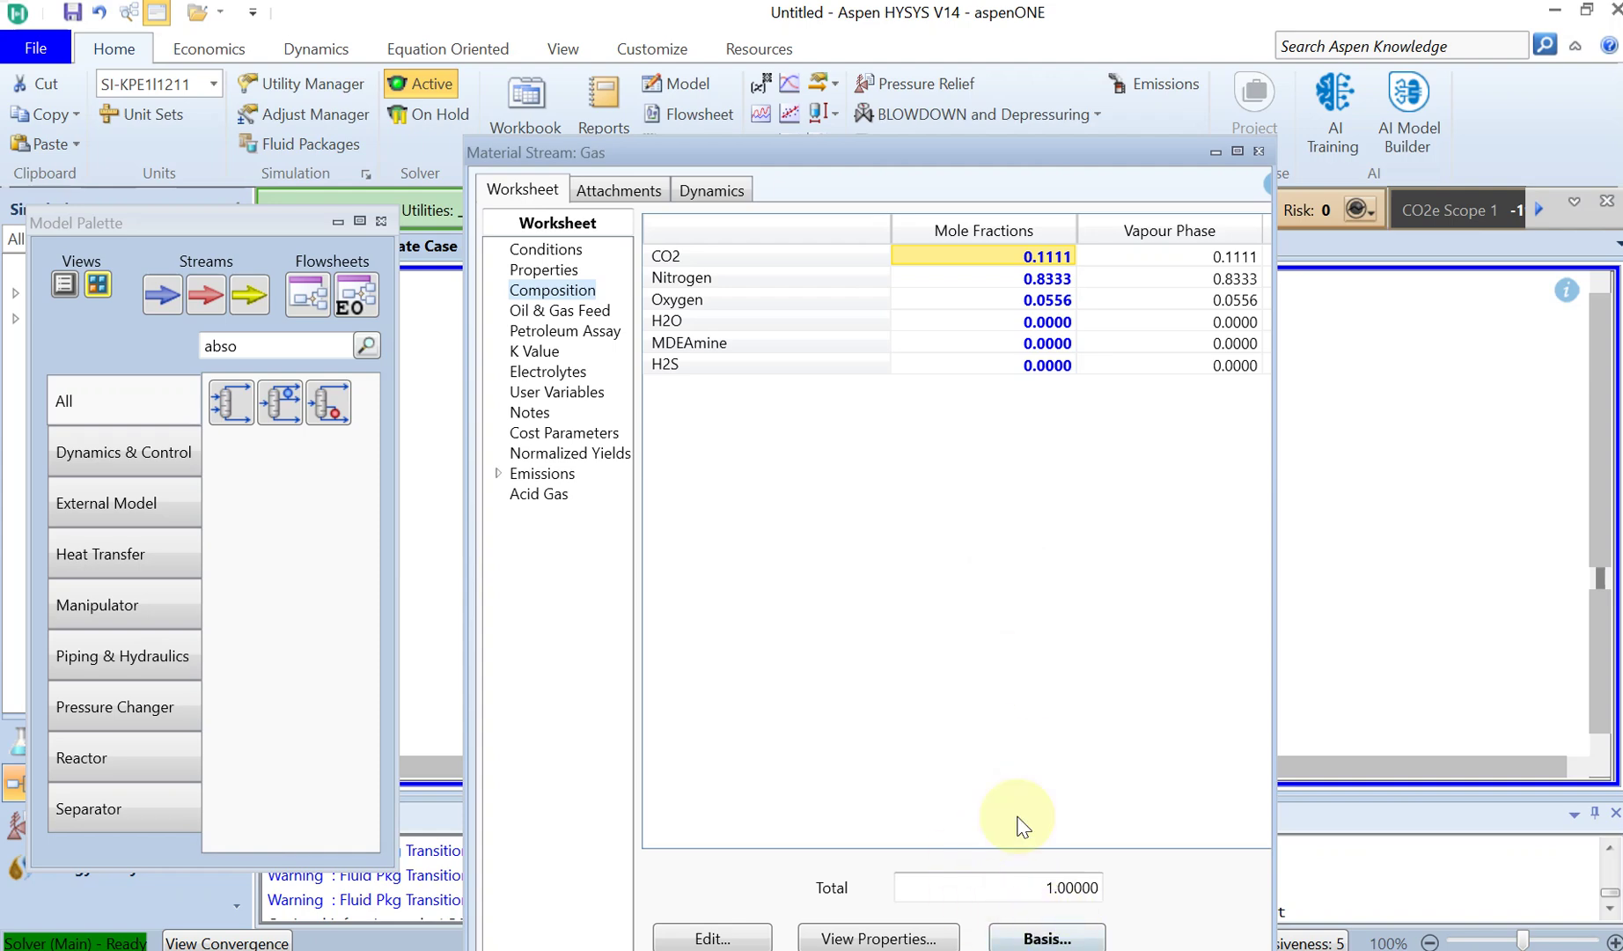
Step: Re-enter the Gas mole fractions as CO2 0.1, Nitrogen 0.75, Oxygen 0.05 and H2O 0.1
double_click(1050, 257)
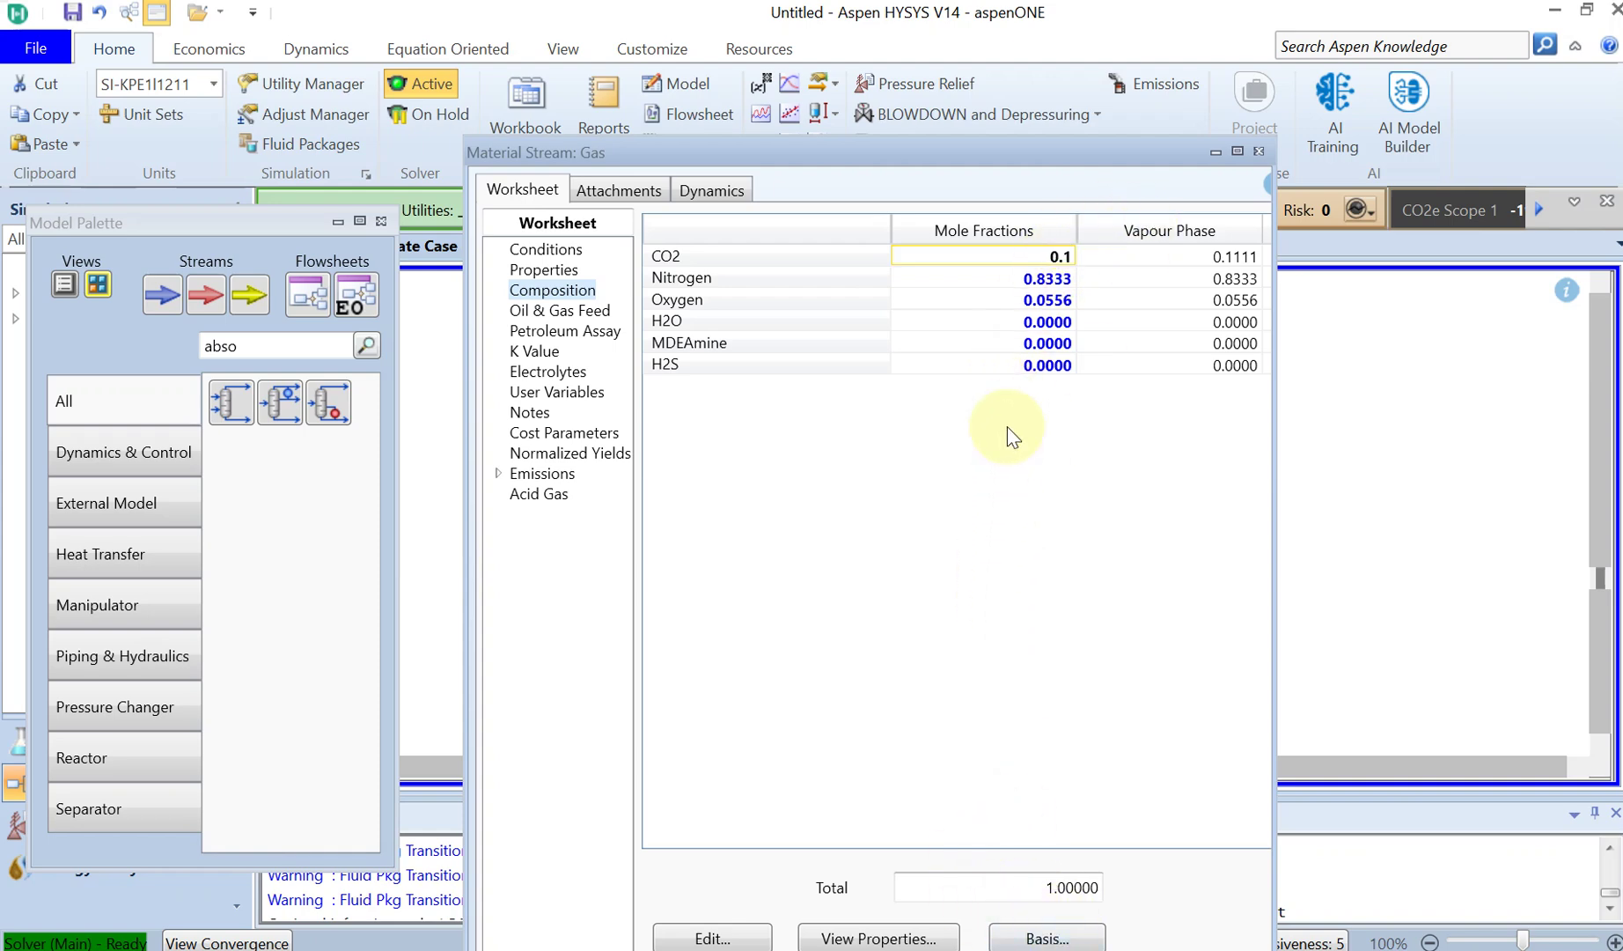
key(Return)
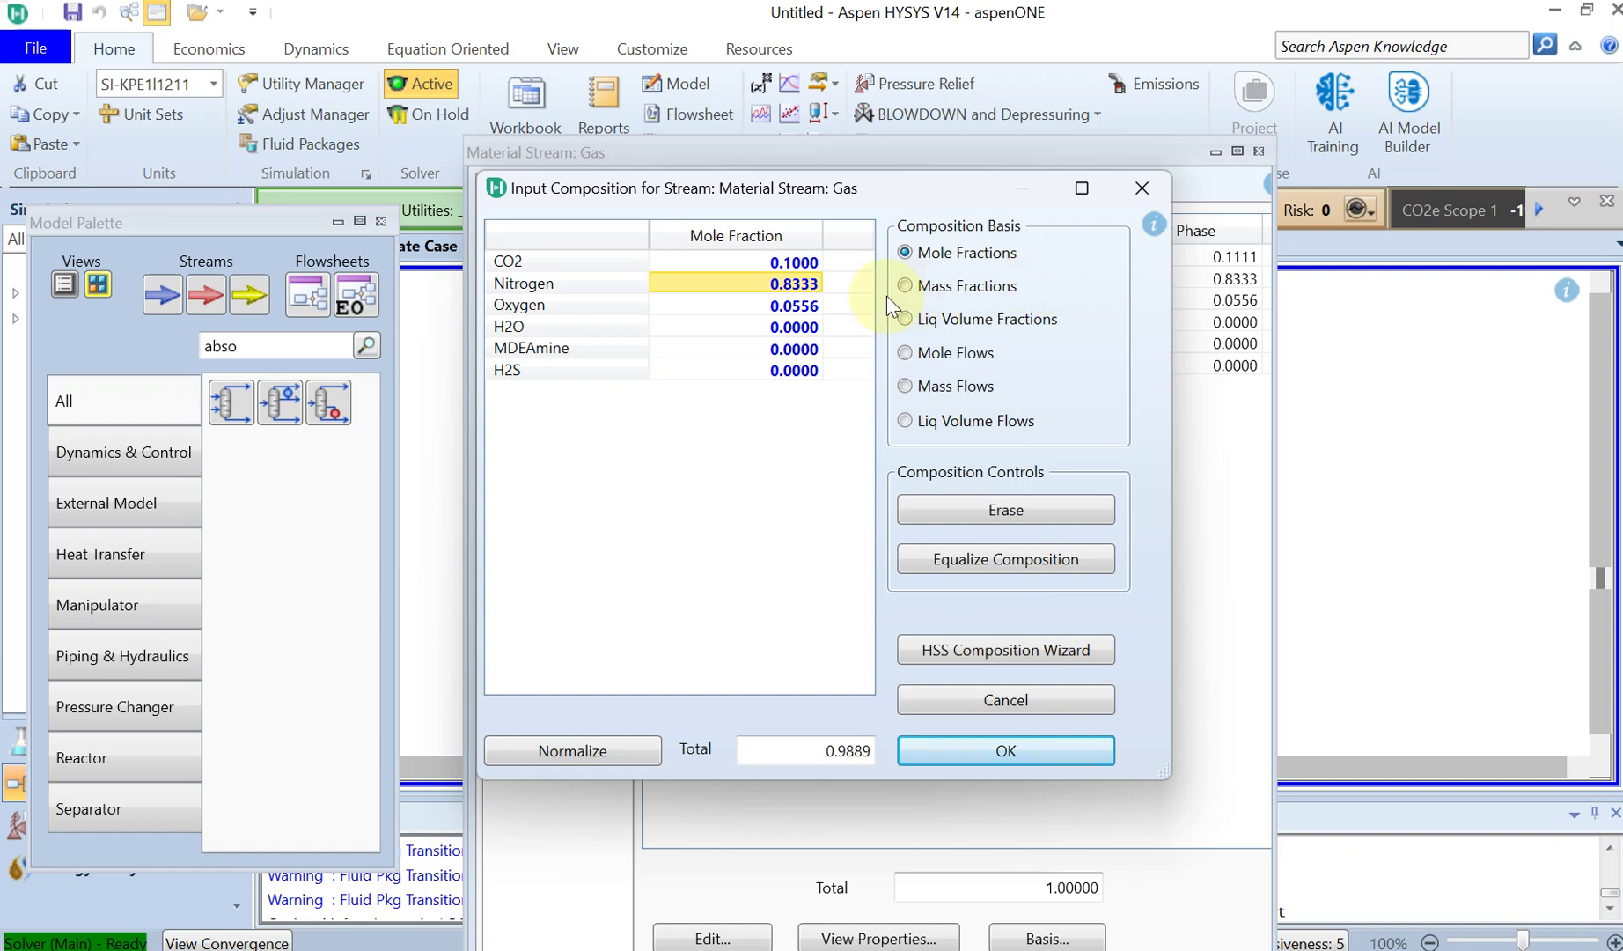
click(811, 287)
text(0.75)
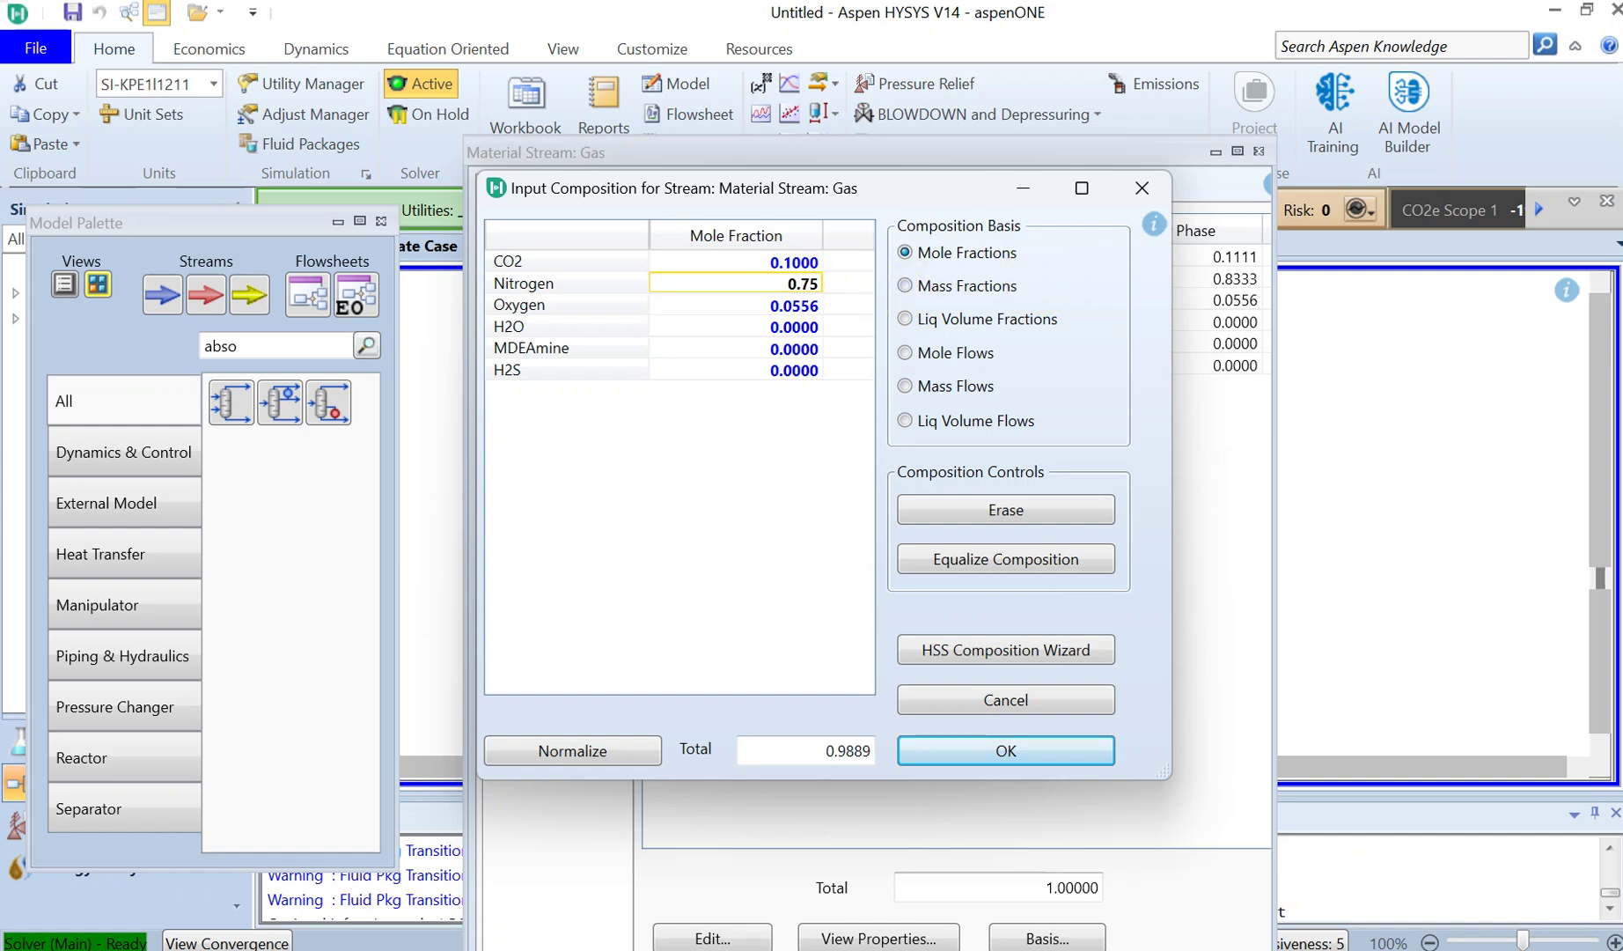
key(Return)
text(0.05)
click(780, 327)
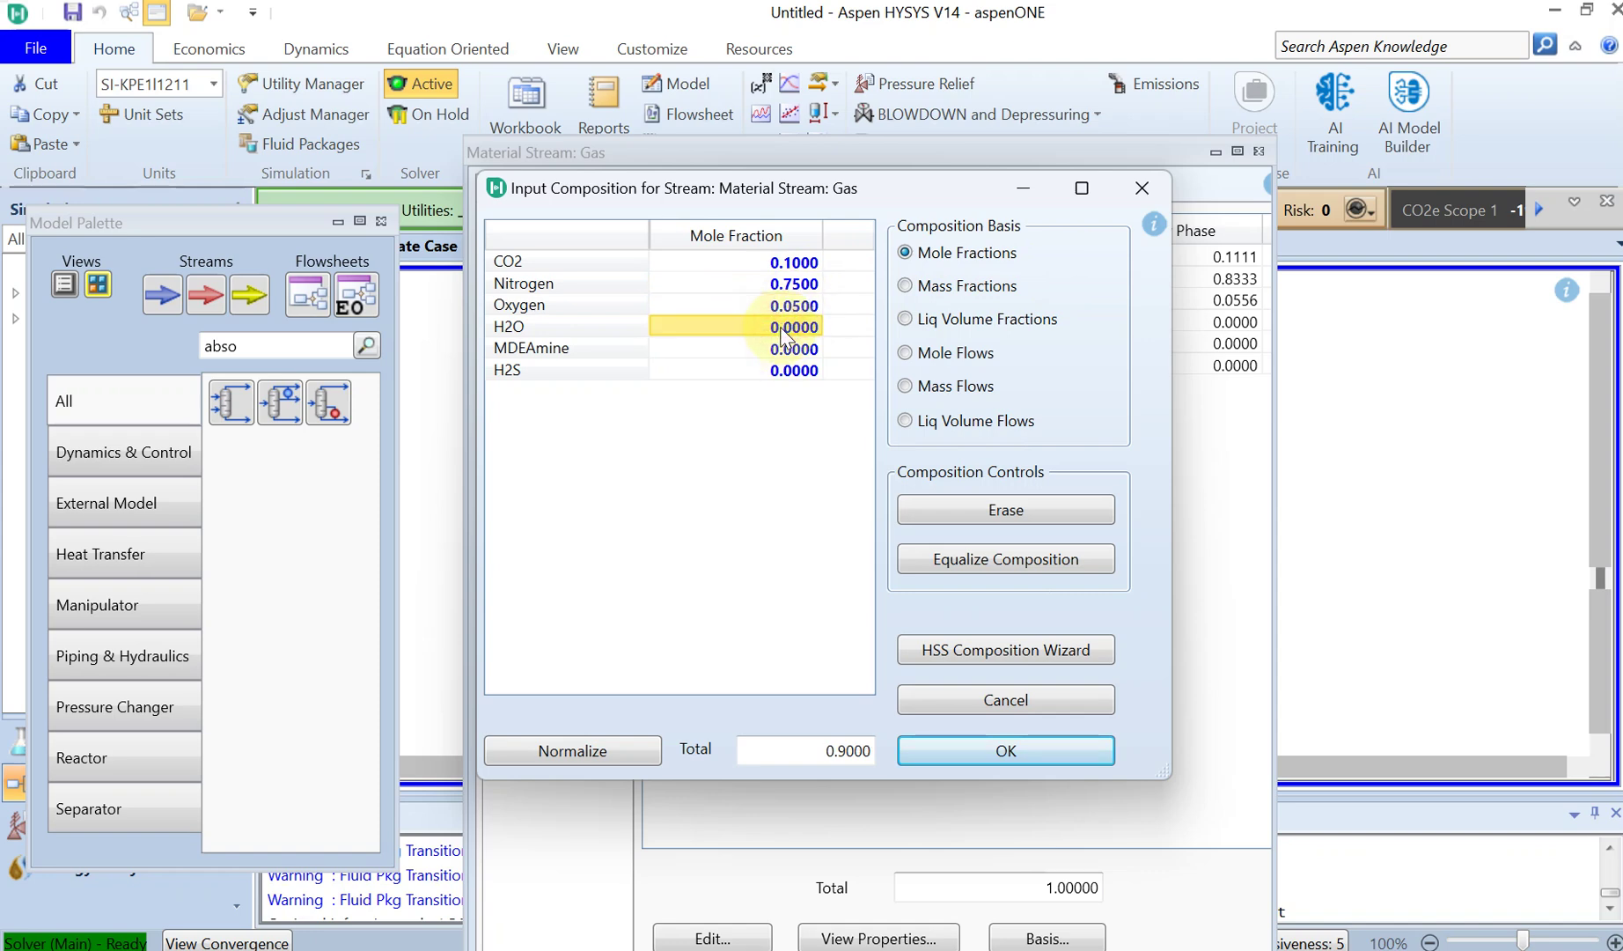
text(0.1)
key(Return)
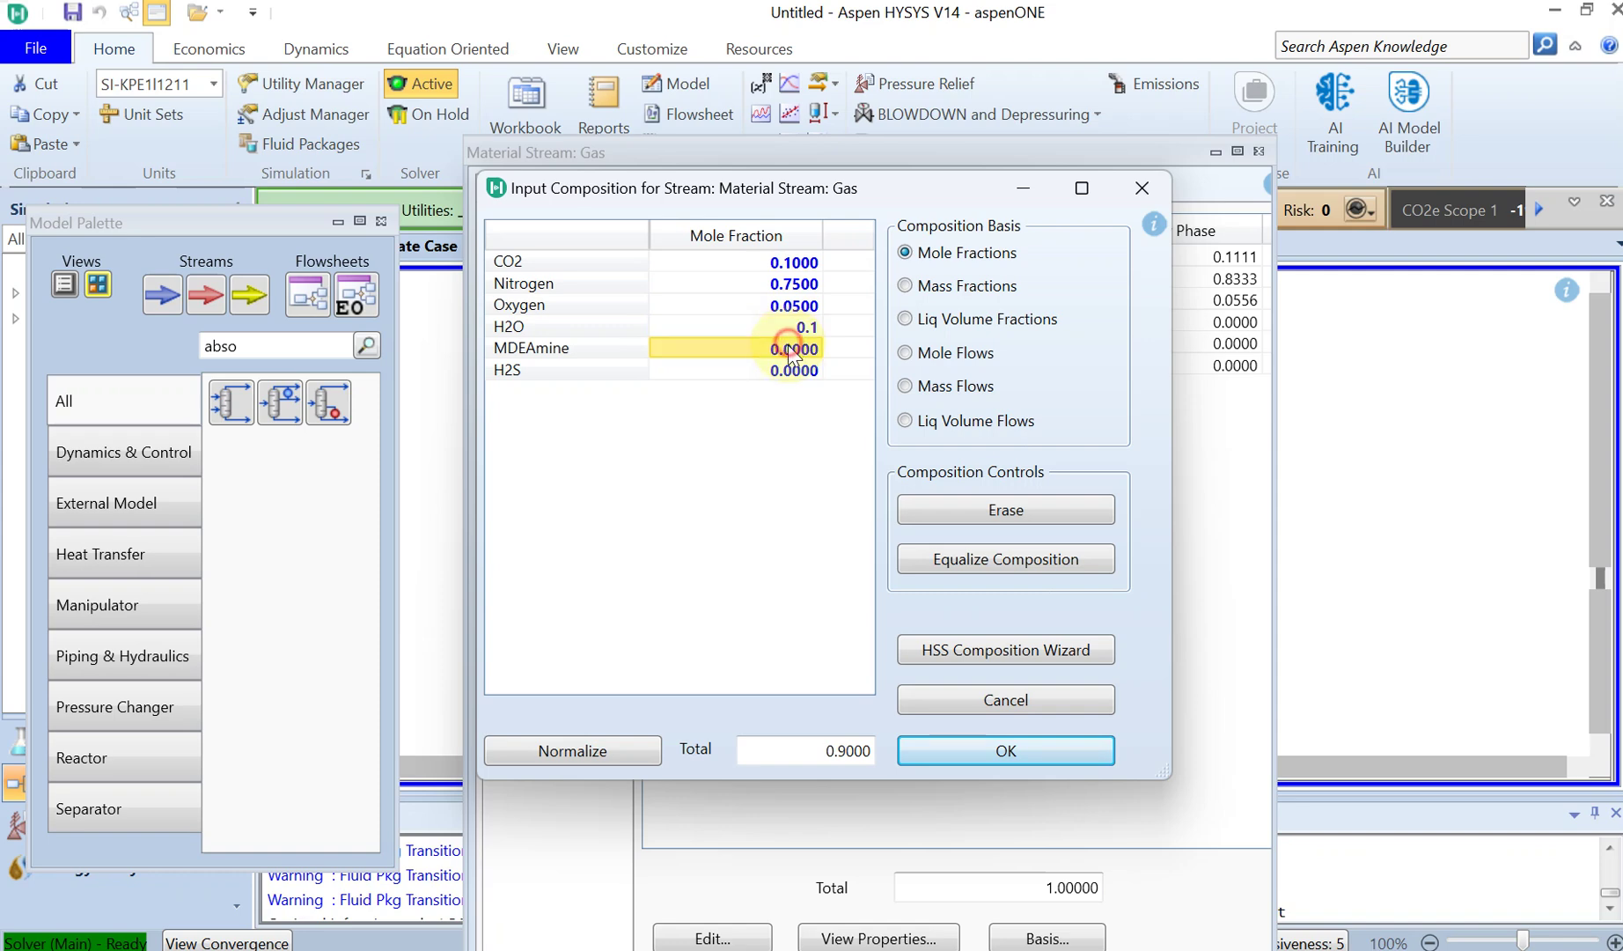
click(1021, 758)
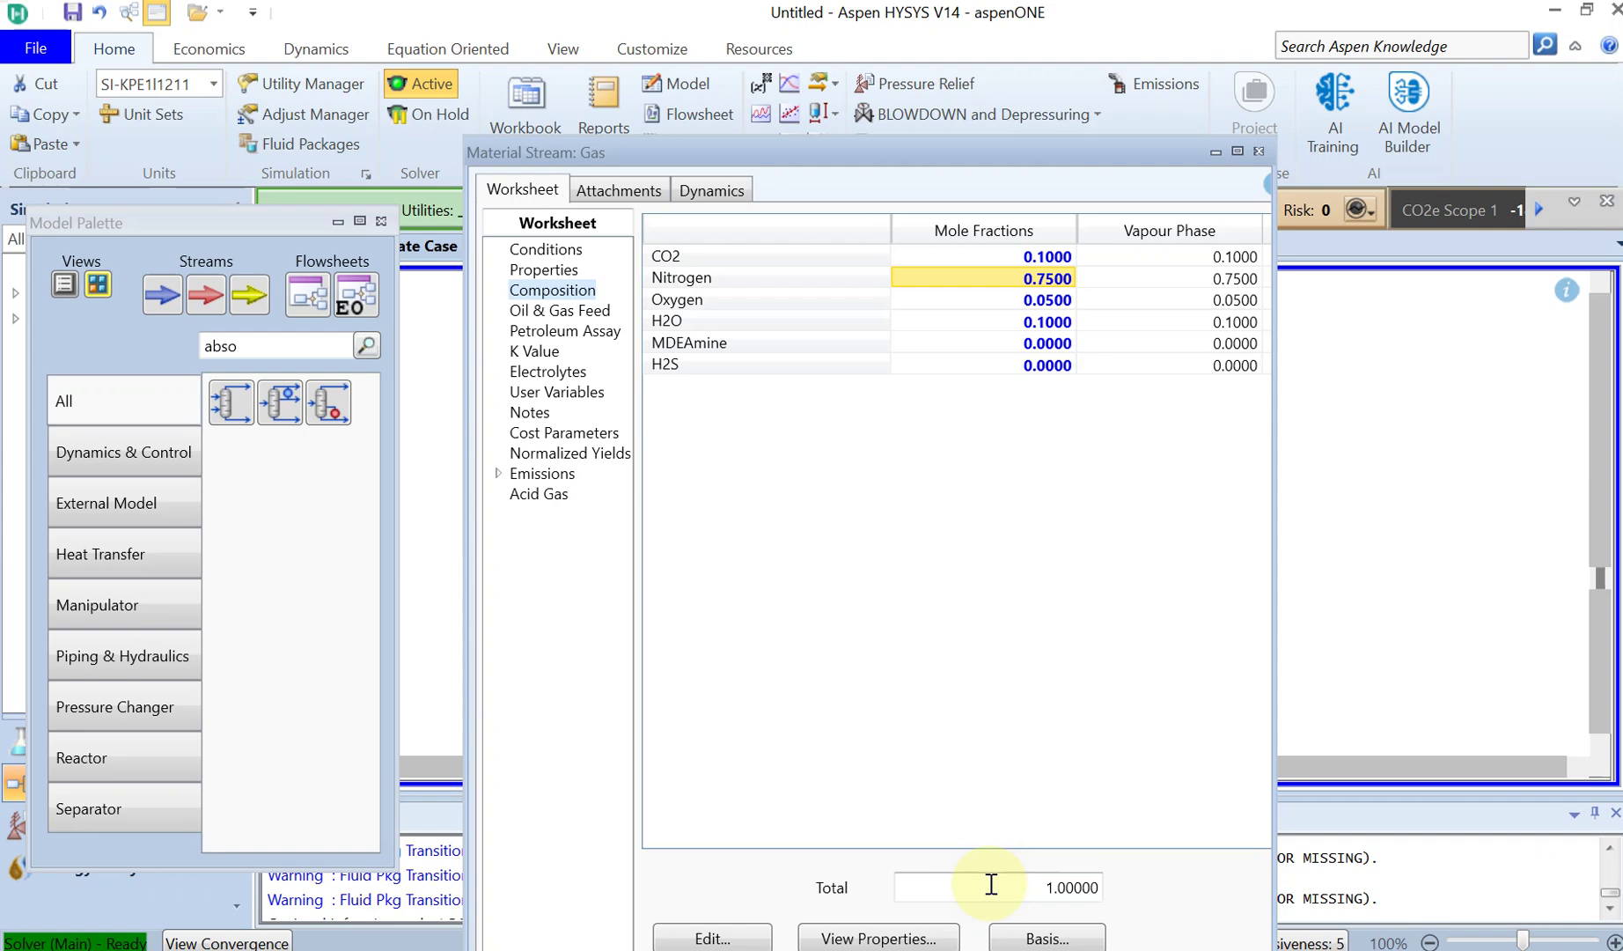
Step: Open the Solvent stream and set its temperature to 25 °C and pressure to 1.3 bar
click(1259, 154)
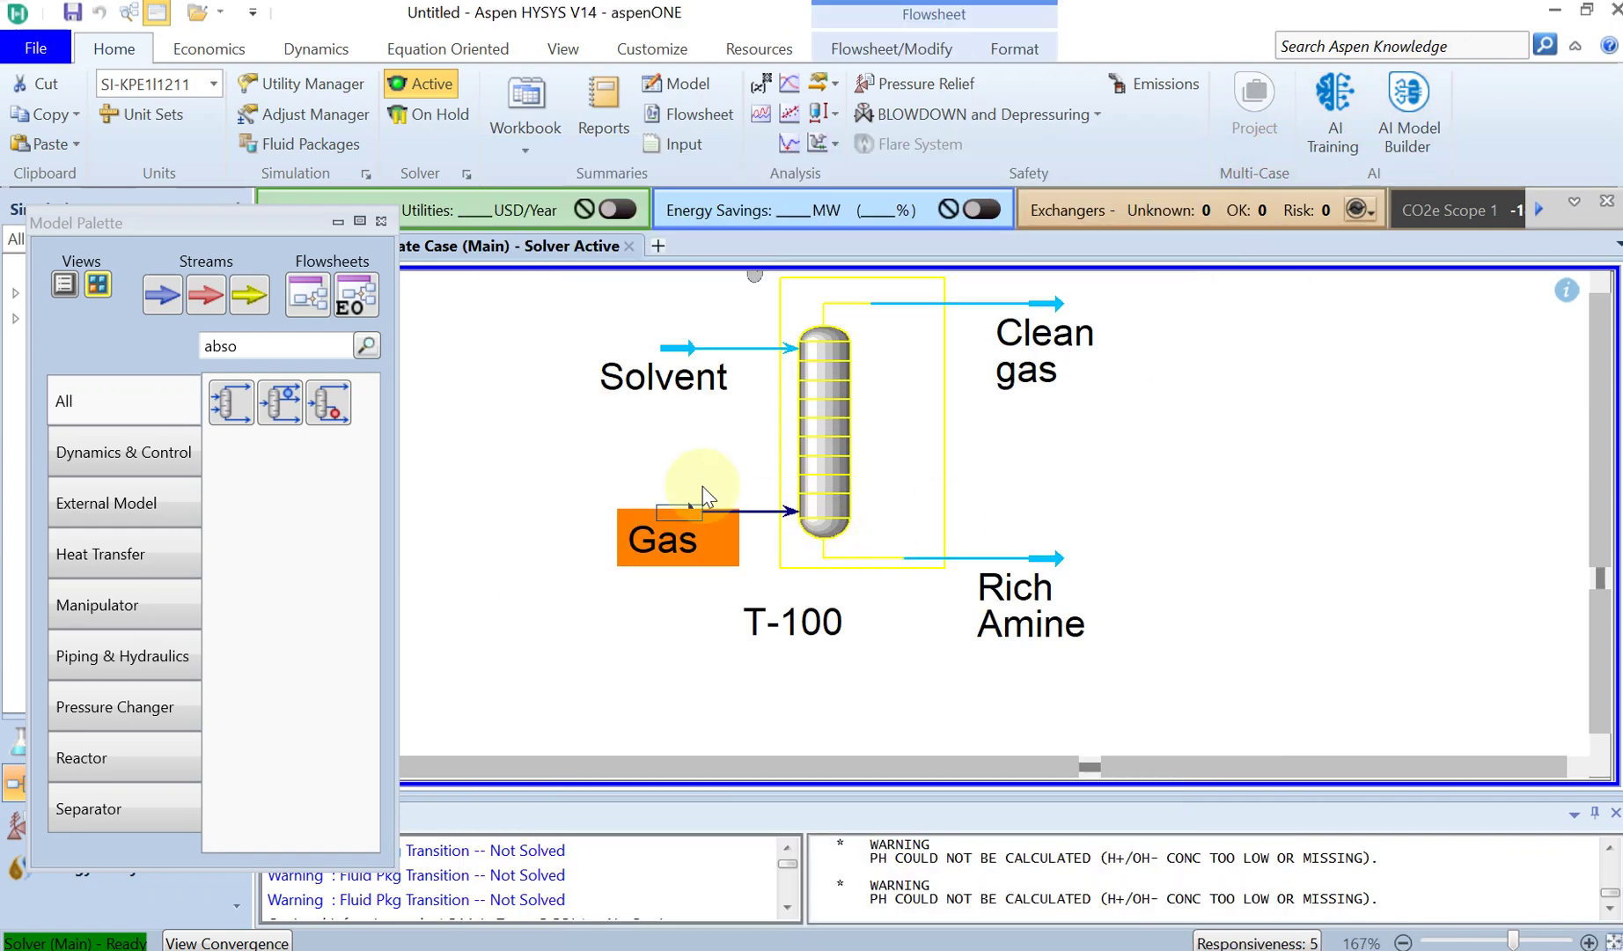
double_click(682, 352)
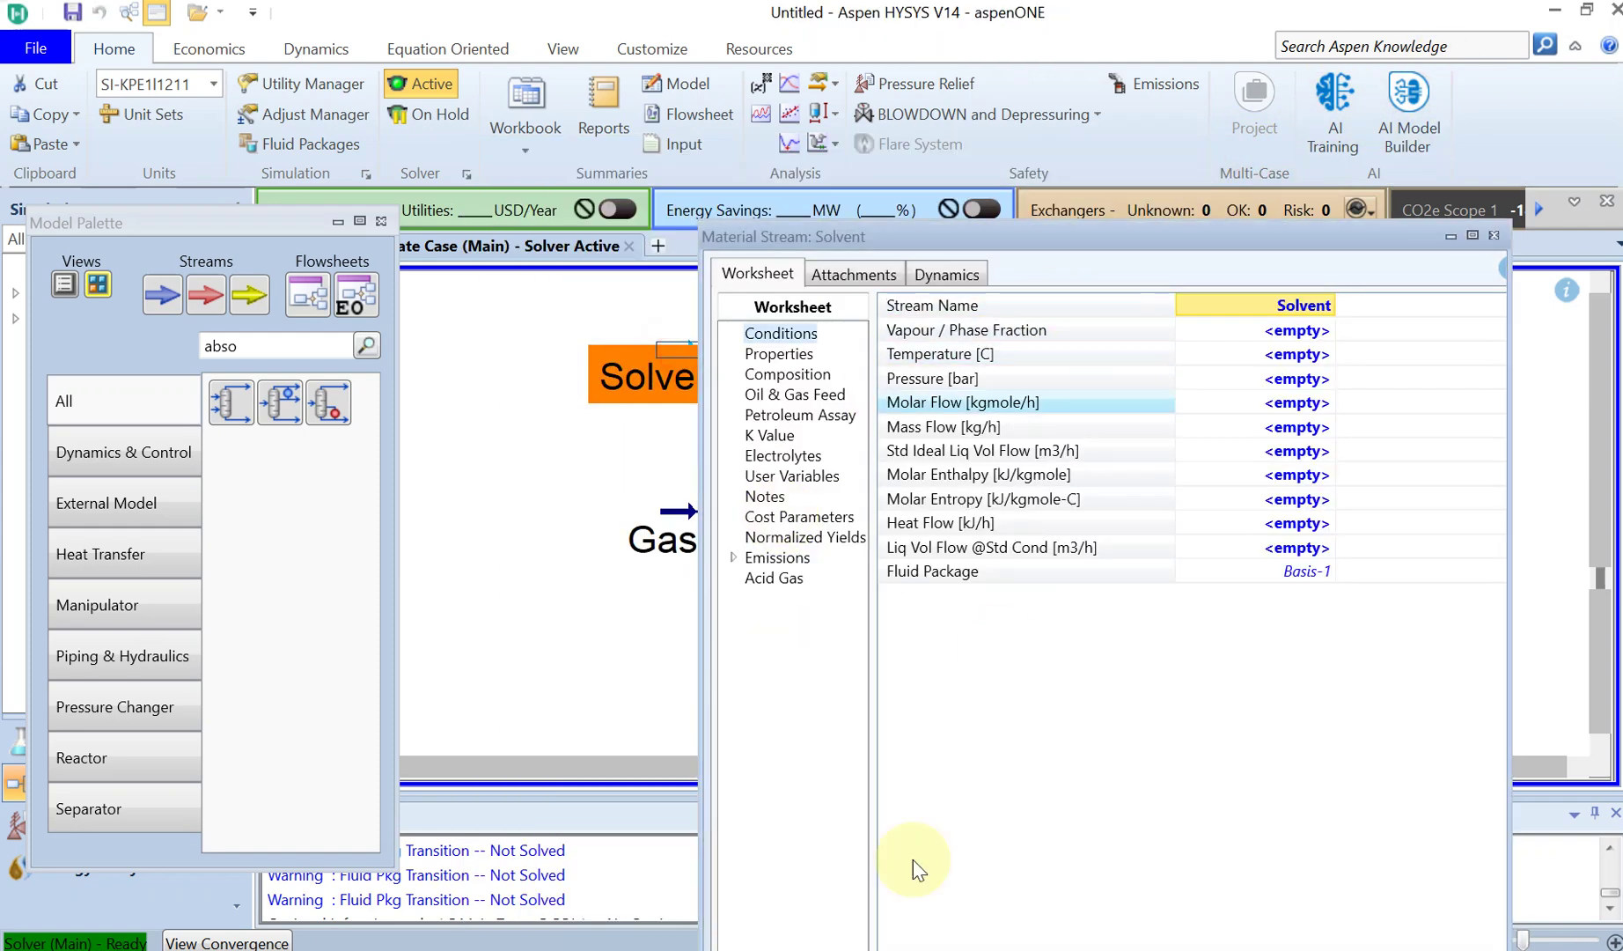
key(alt+Tab)
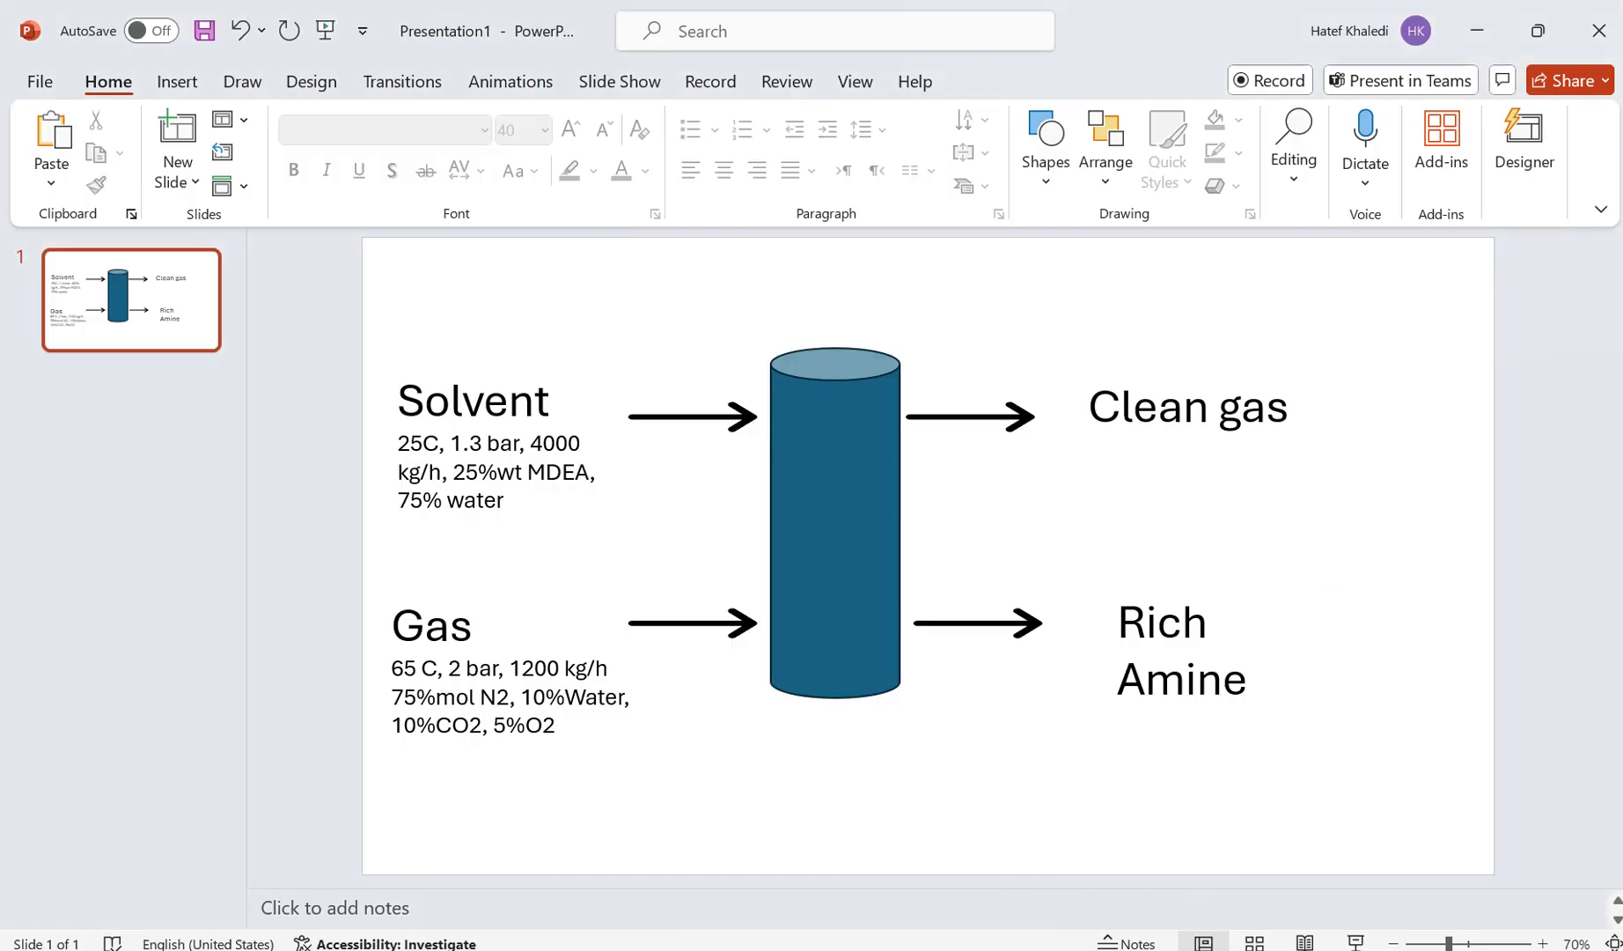
key(alt+Tab)
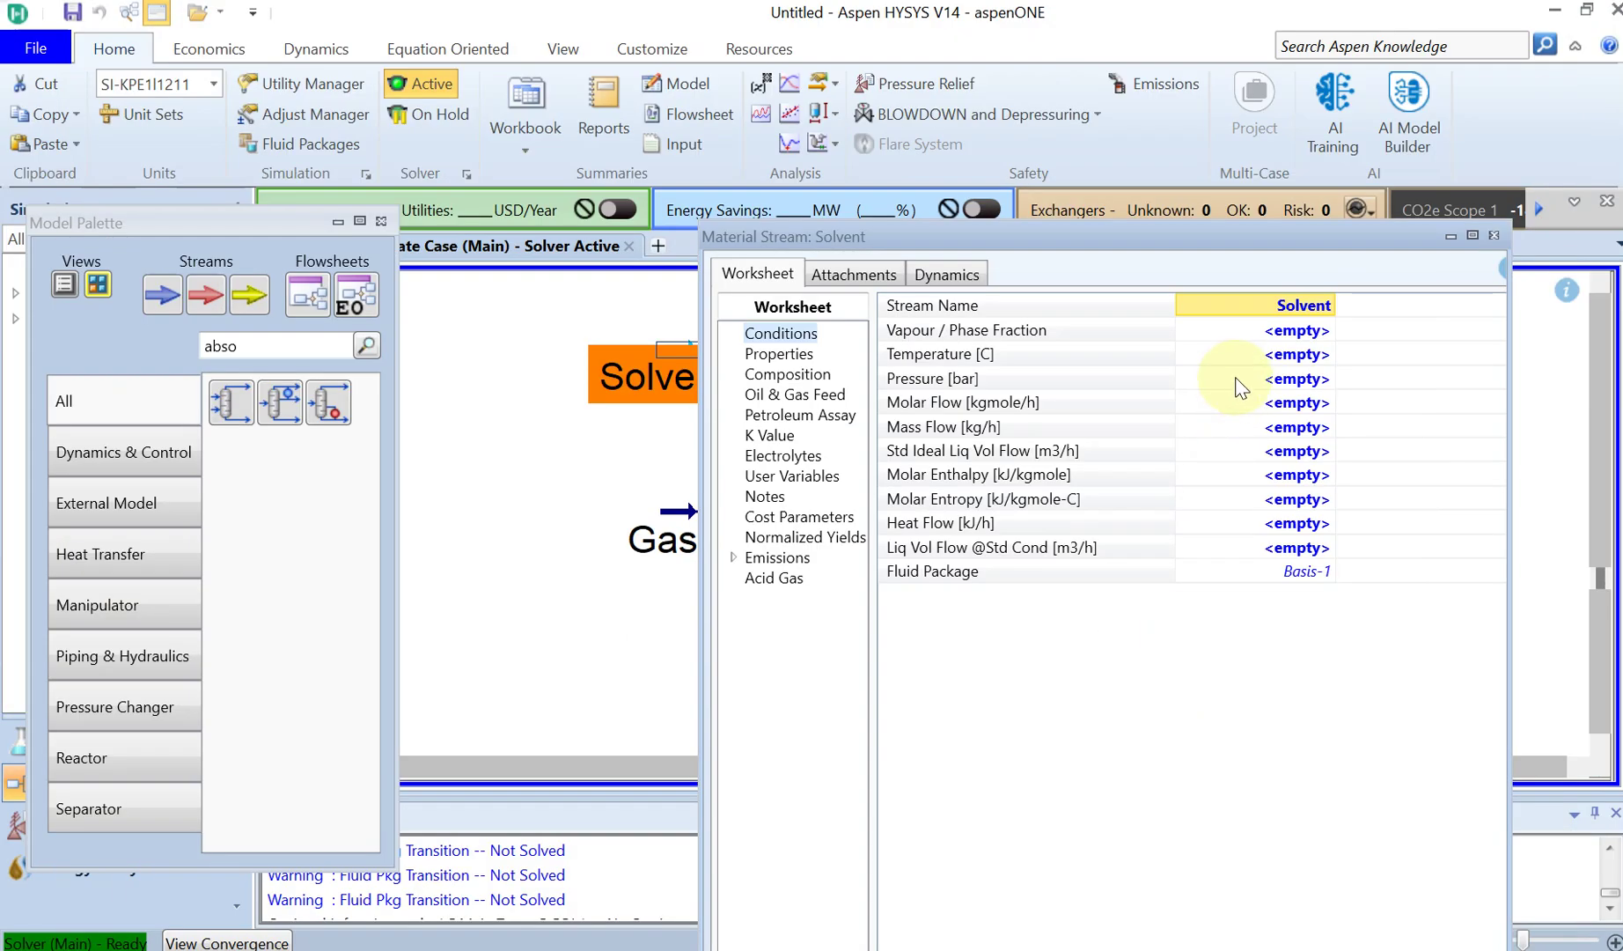
click(1276, 384)
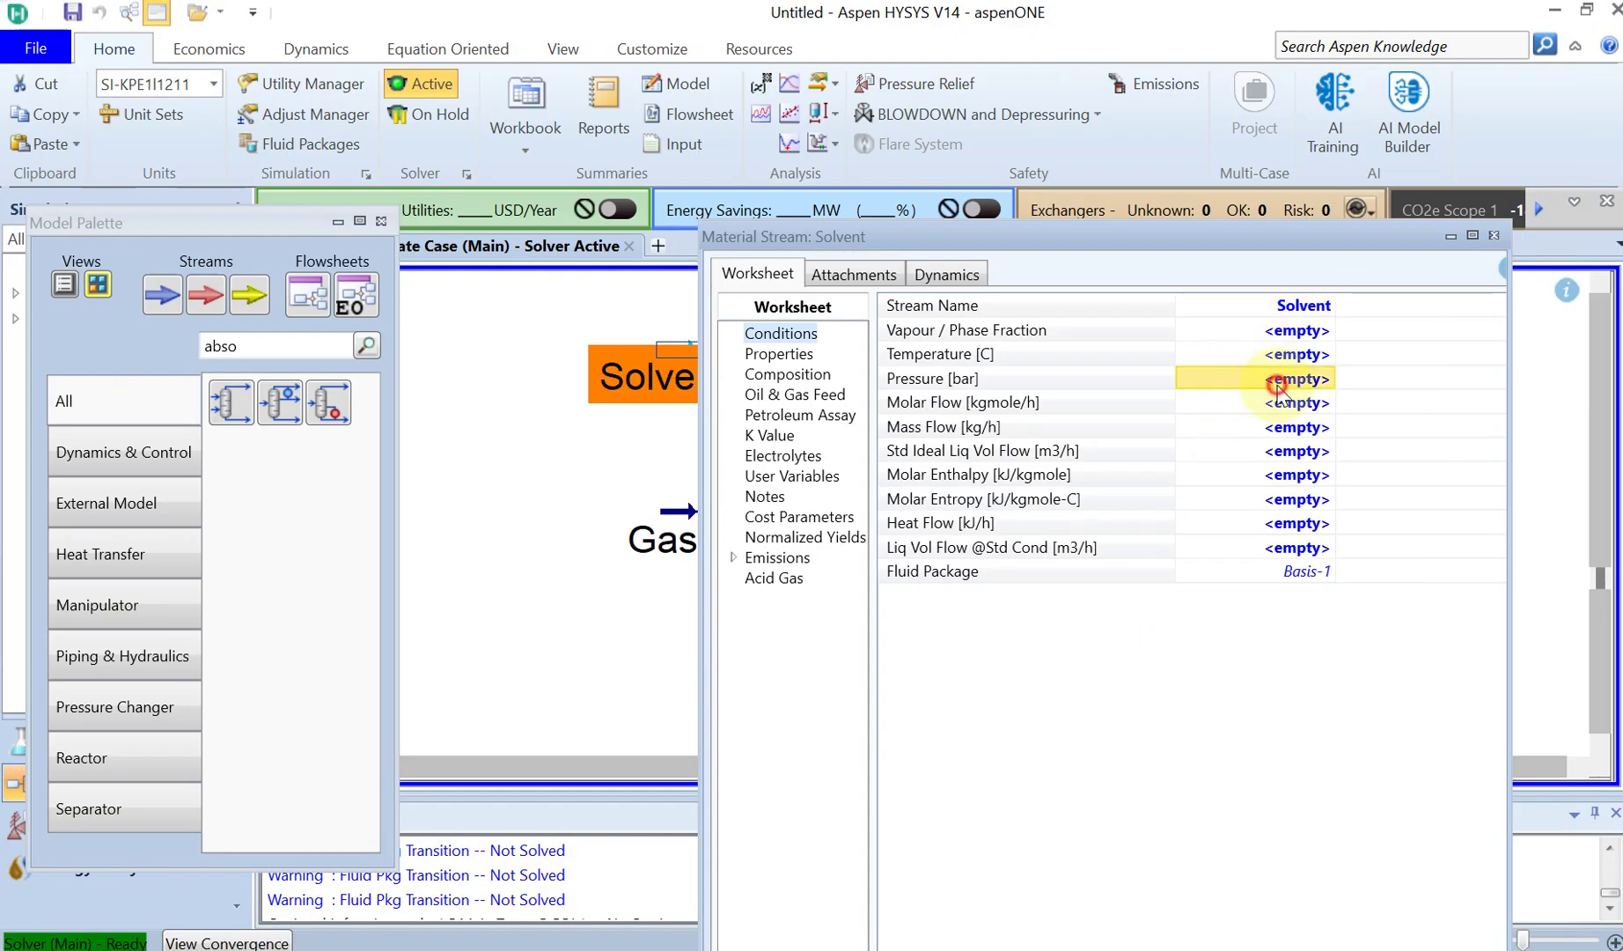
click(1264, 353)
text(25)
click(1276, 378)
text(1.3)
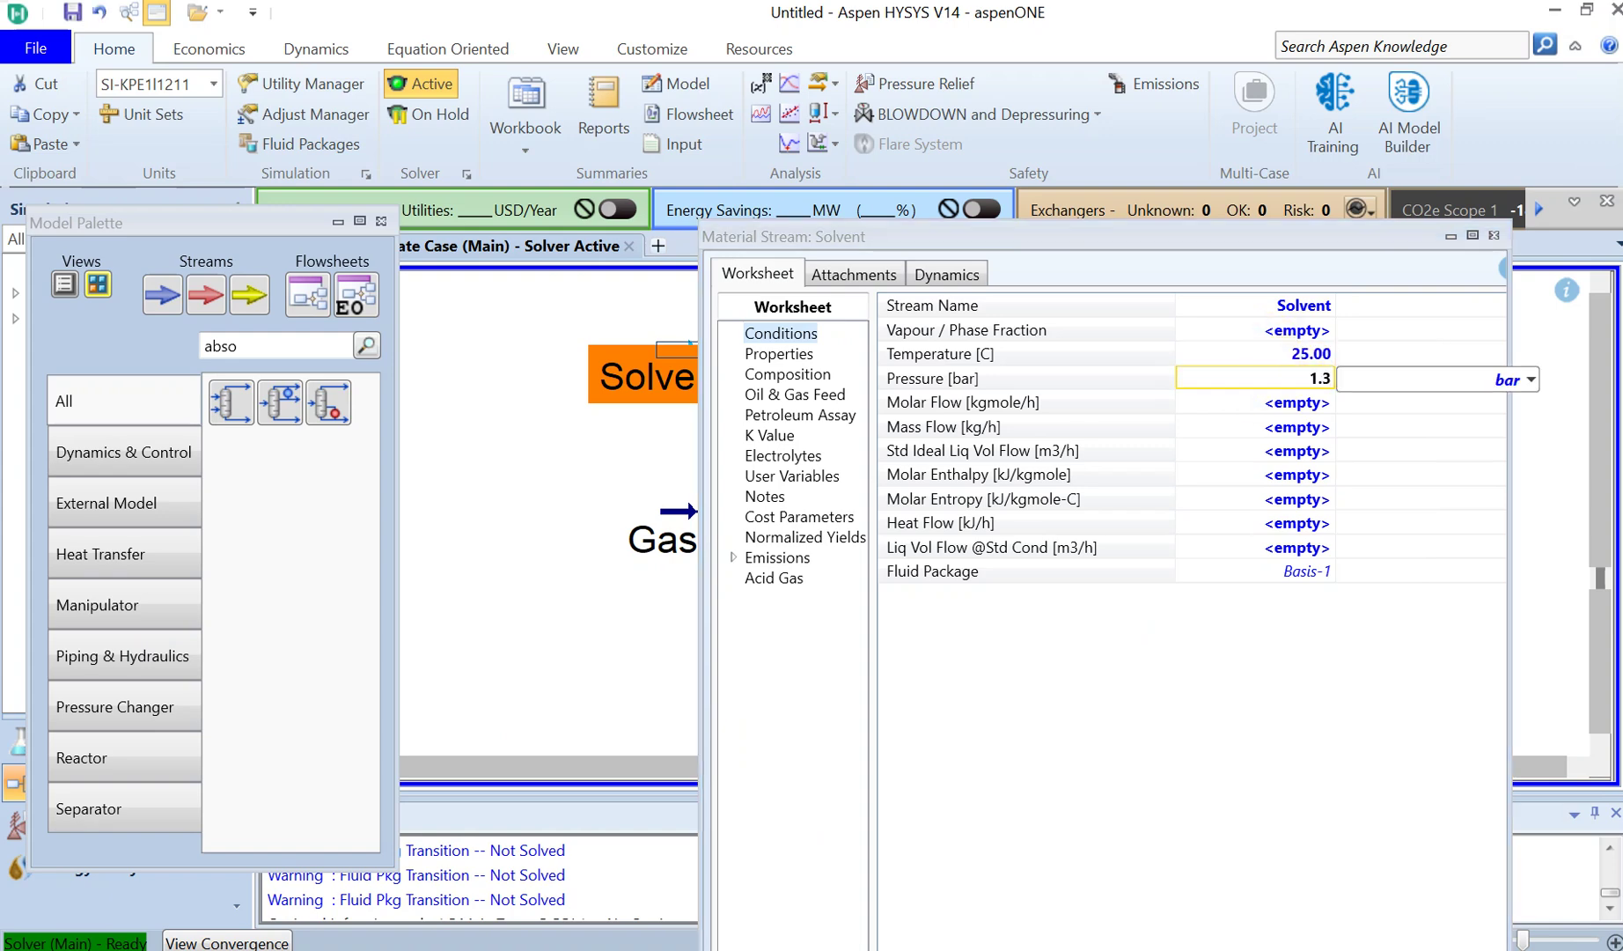
click(1314, 425)
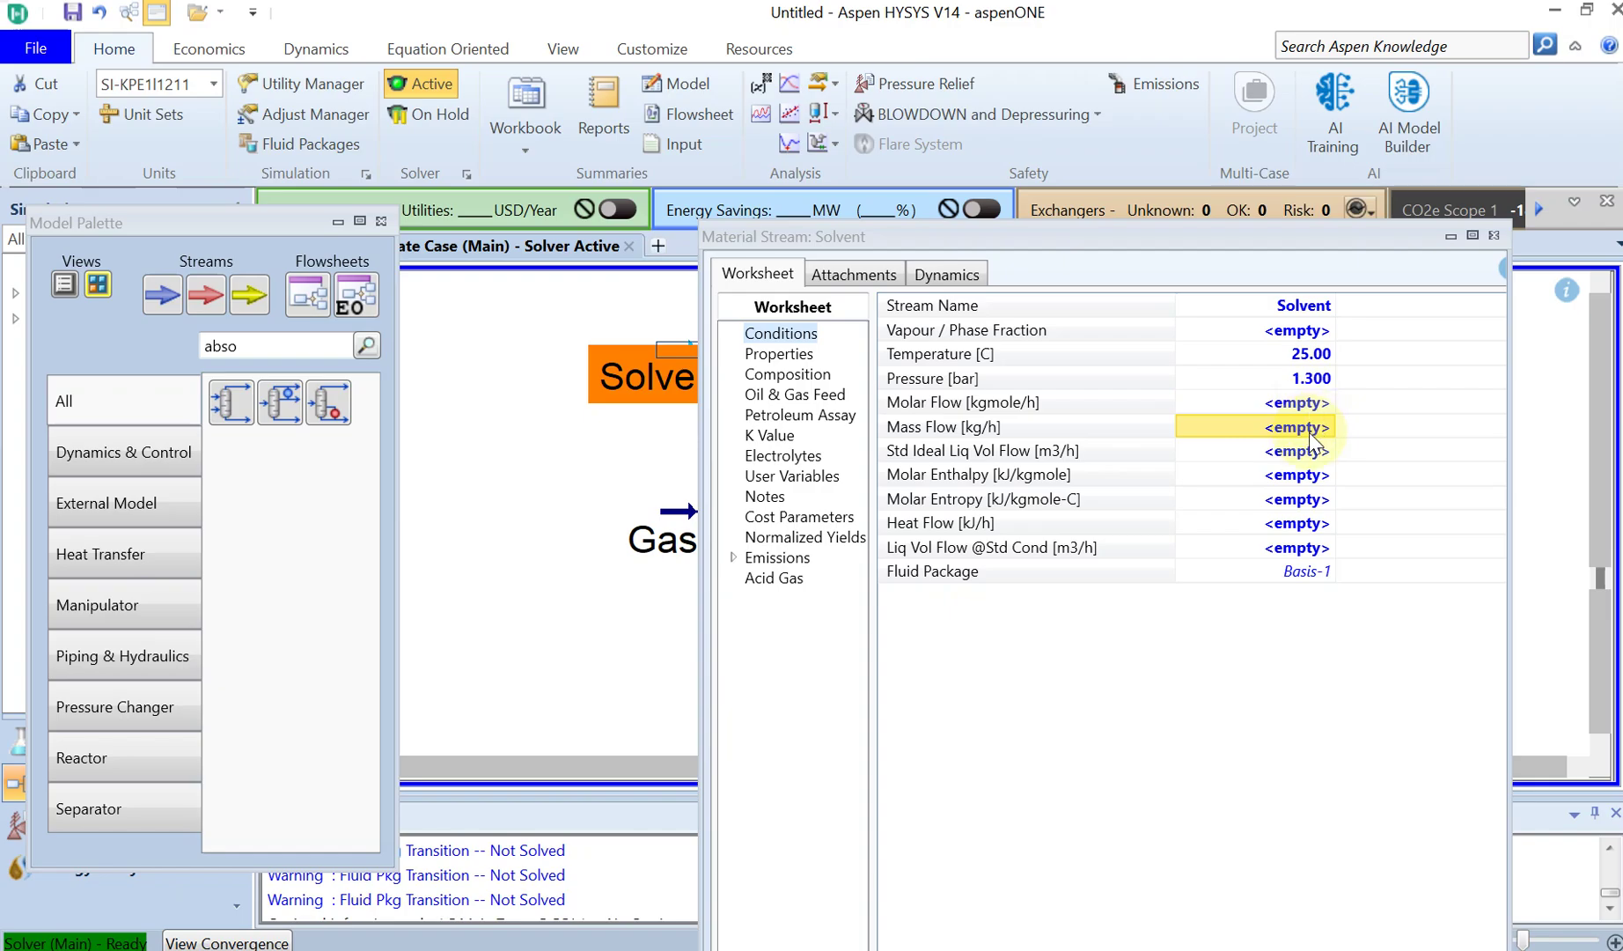
Step: Set the Solvent mass flow to 4000 kg/h
key(alt+Tab)
key(alt+Tab)
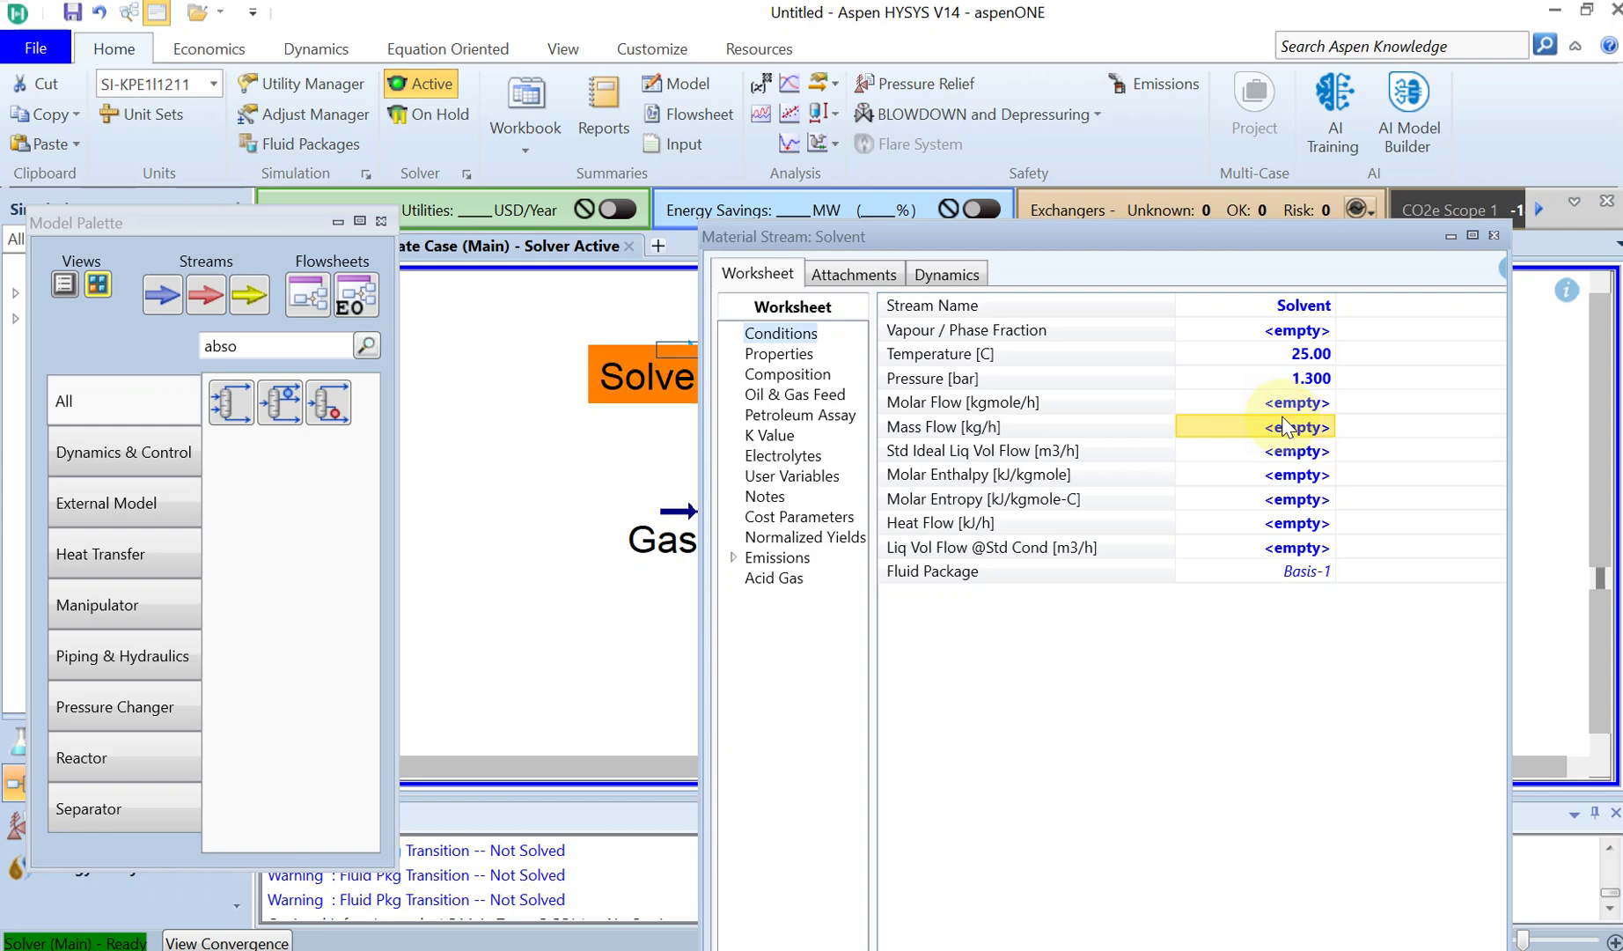
text(4000)
key(Return)
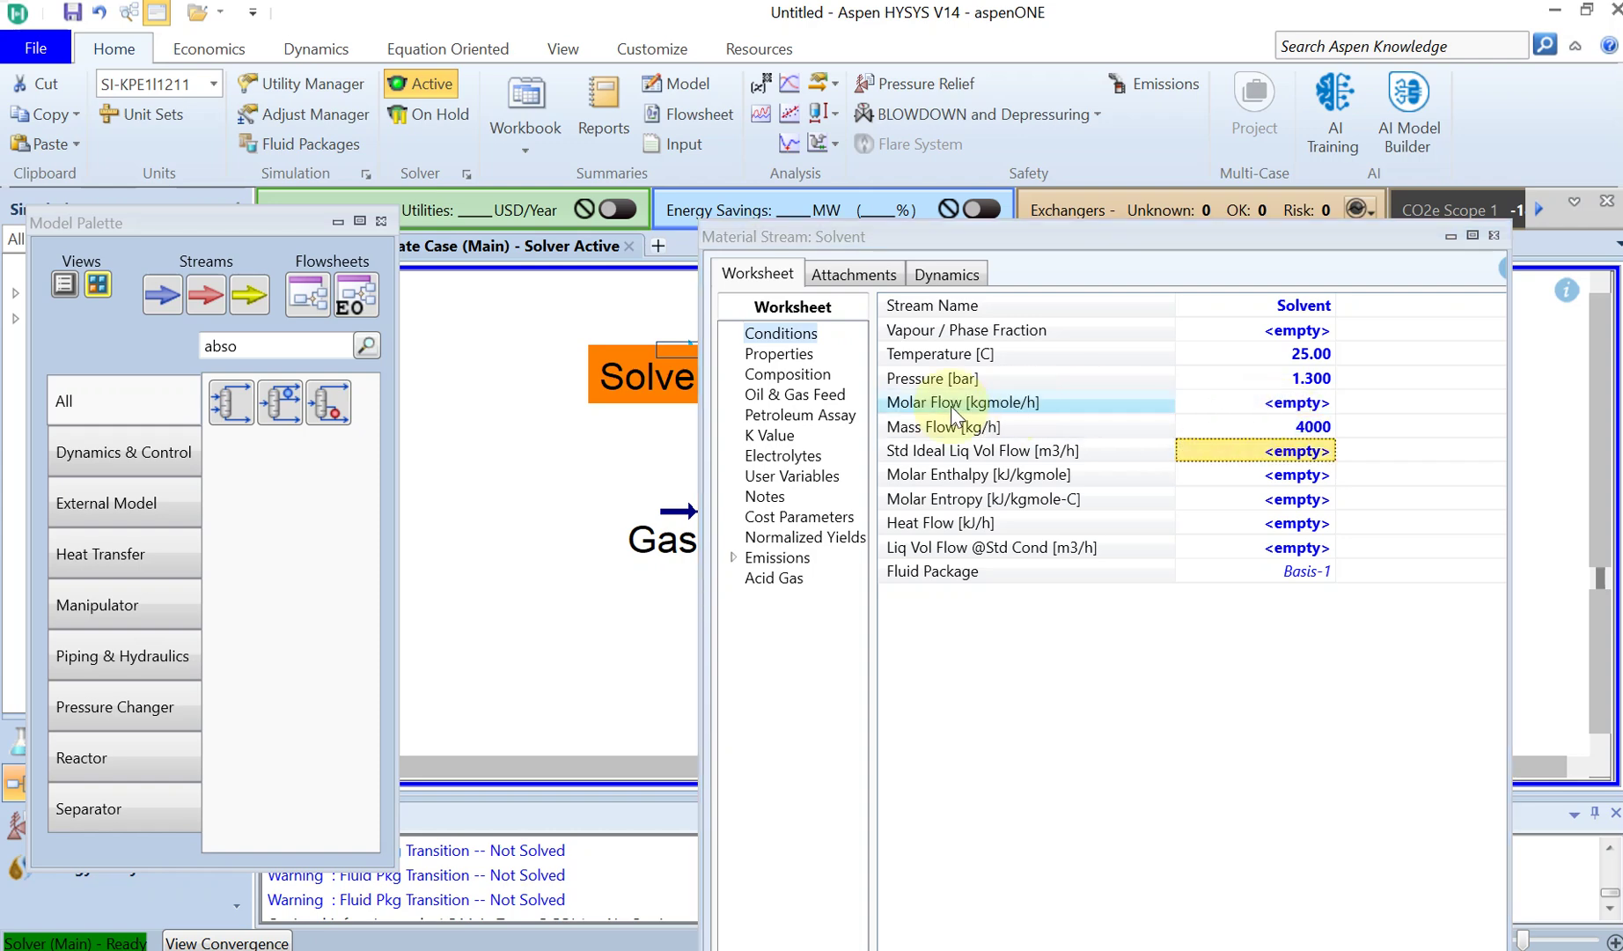
click(776, 373)
drag(938, 236, 671, 88)
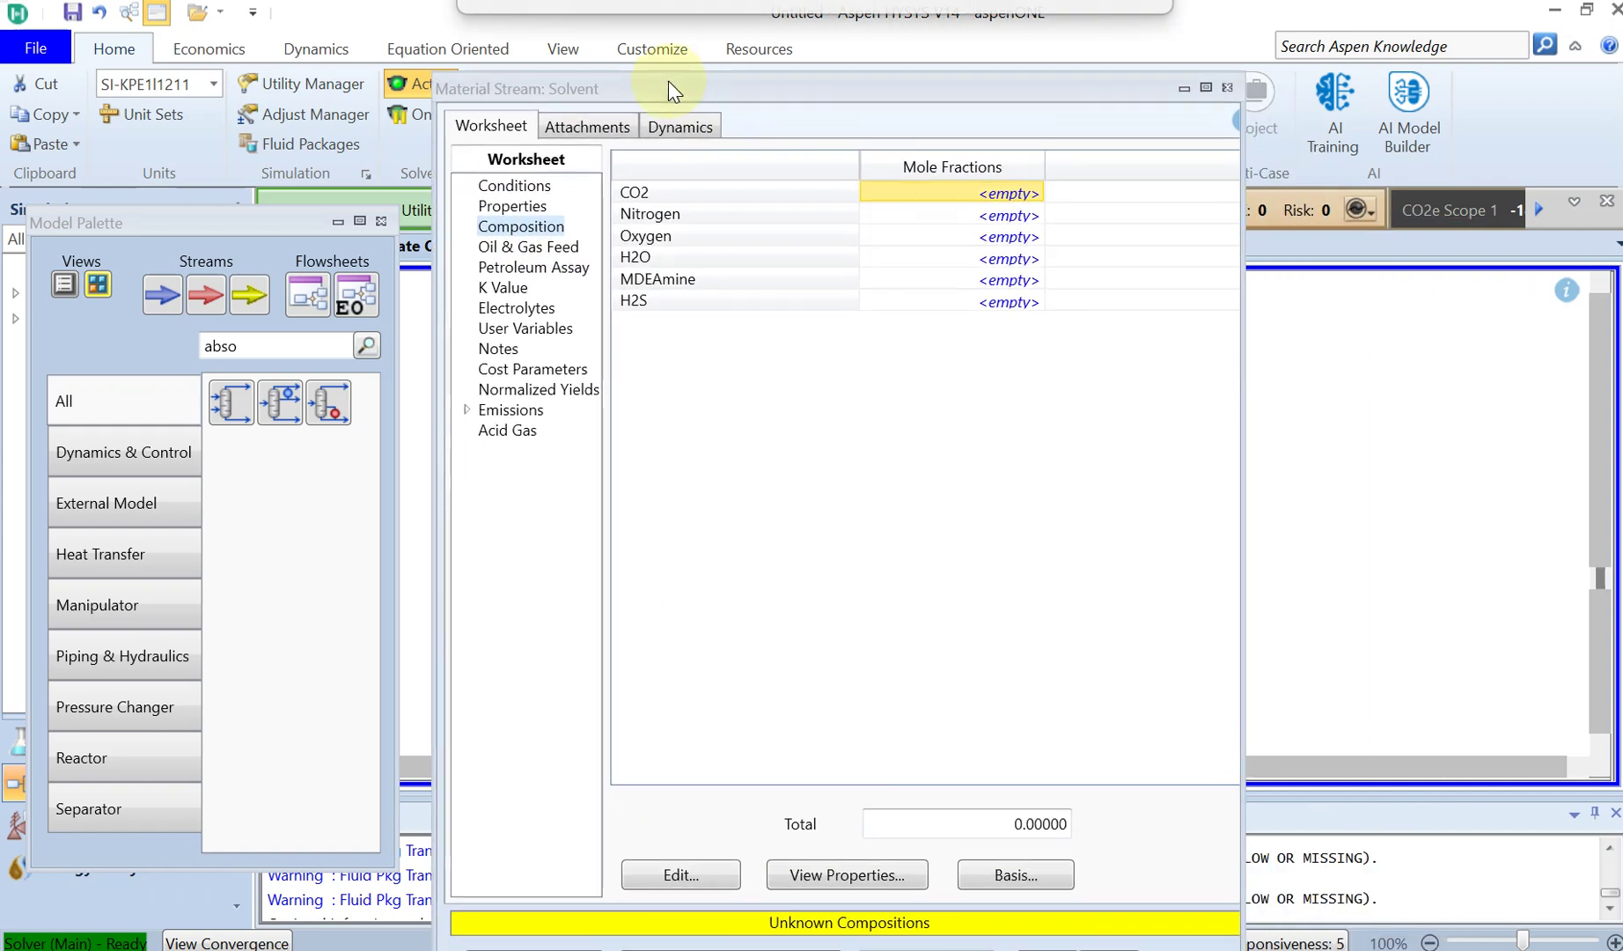
Step: Switch the Solvent composition basis to mass fractions and enter H2O 0.75 and MDEAmine 0.25
click(972, 872)
click(766, 441)
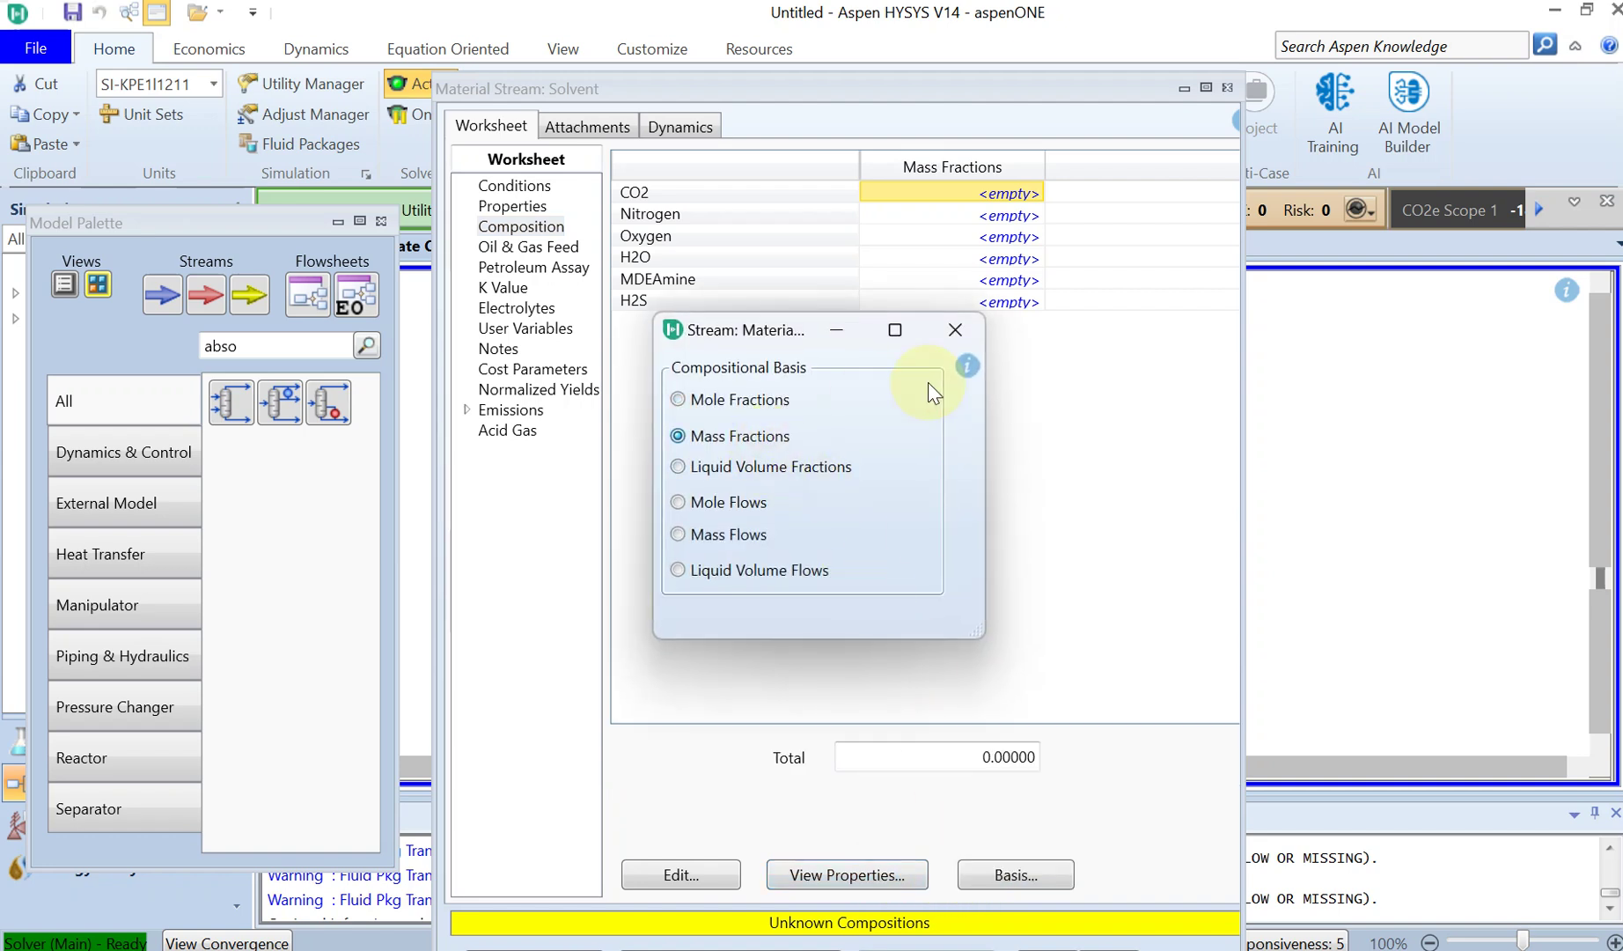
click(955, 329)
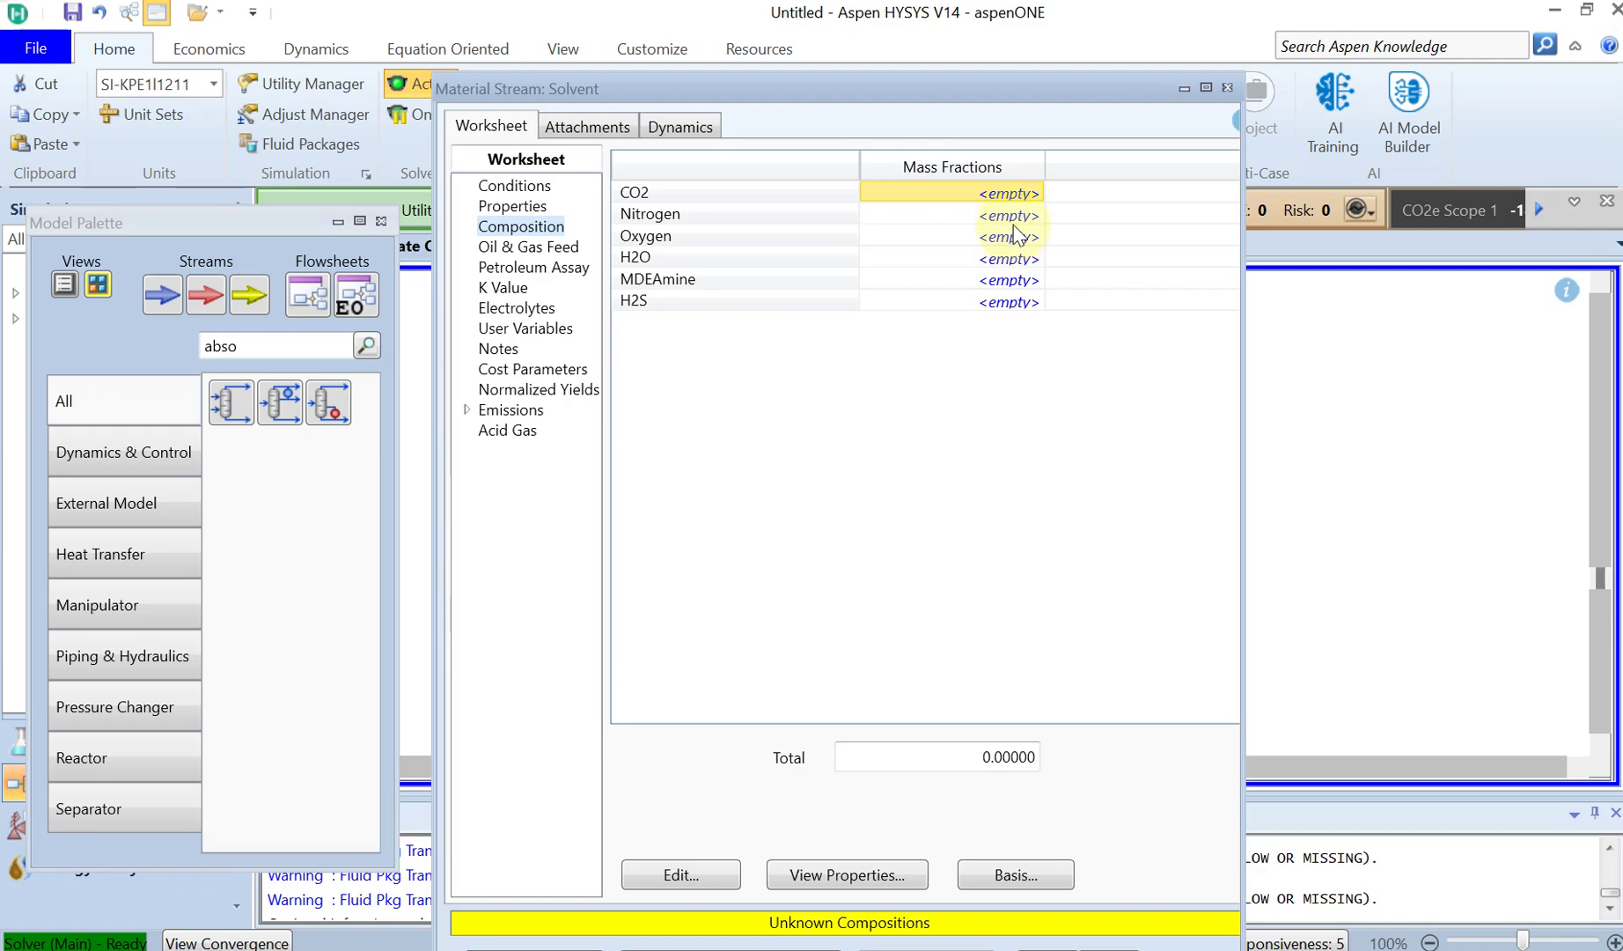
key(alt+Tab)
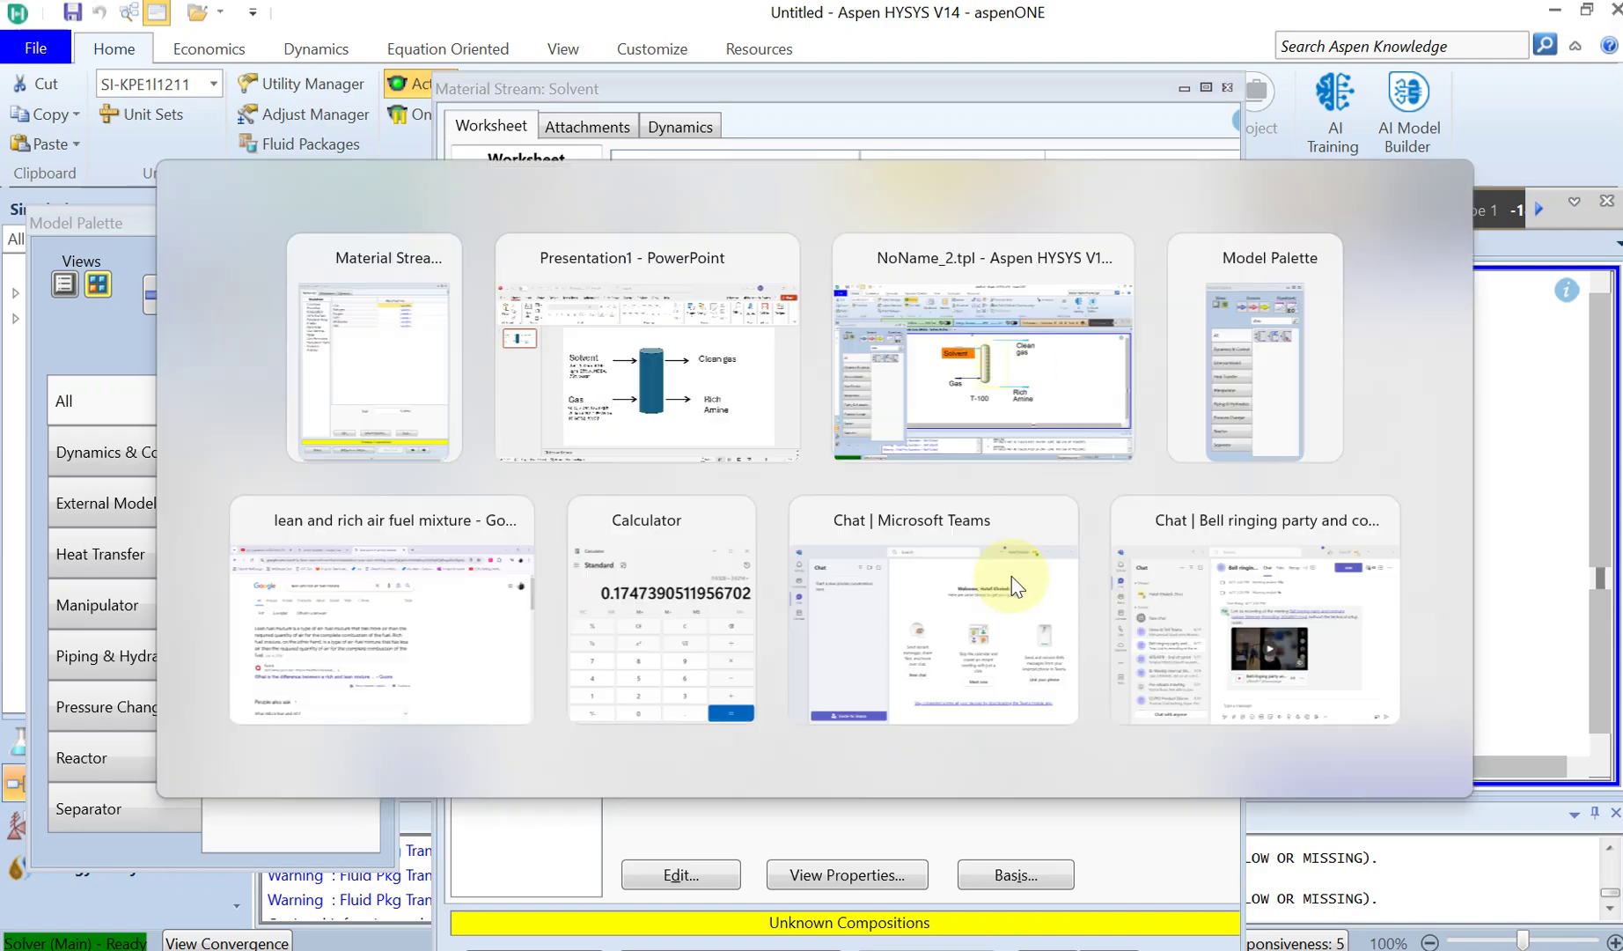
key(alt+Tab)
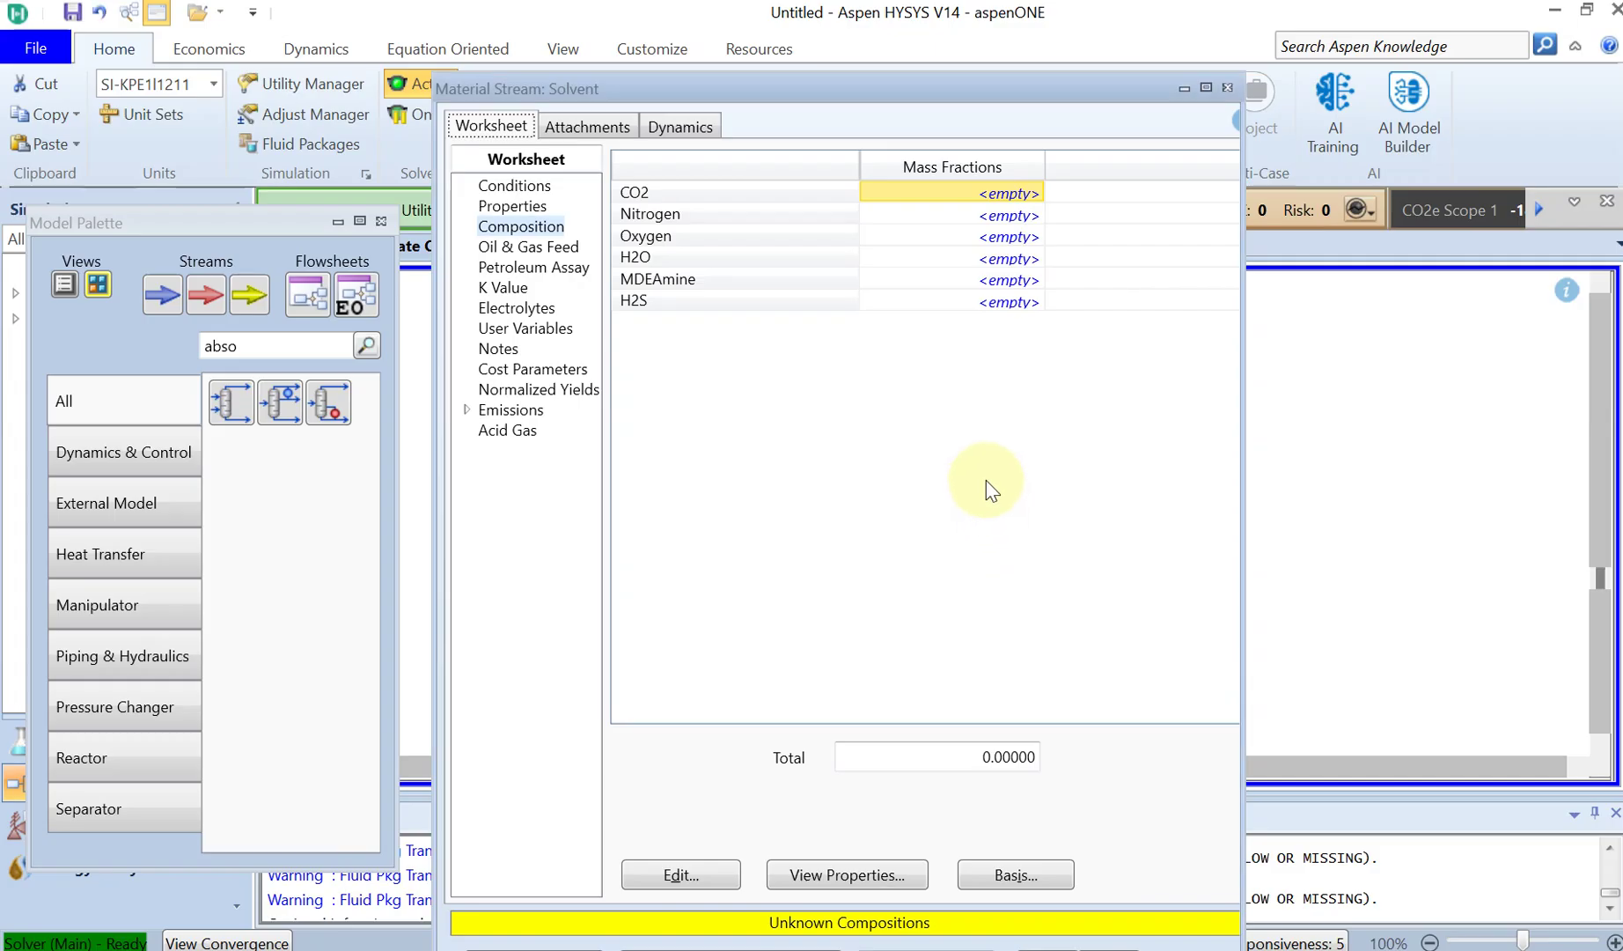
click(1009, 260)
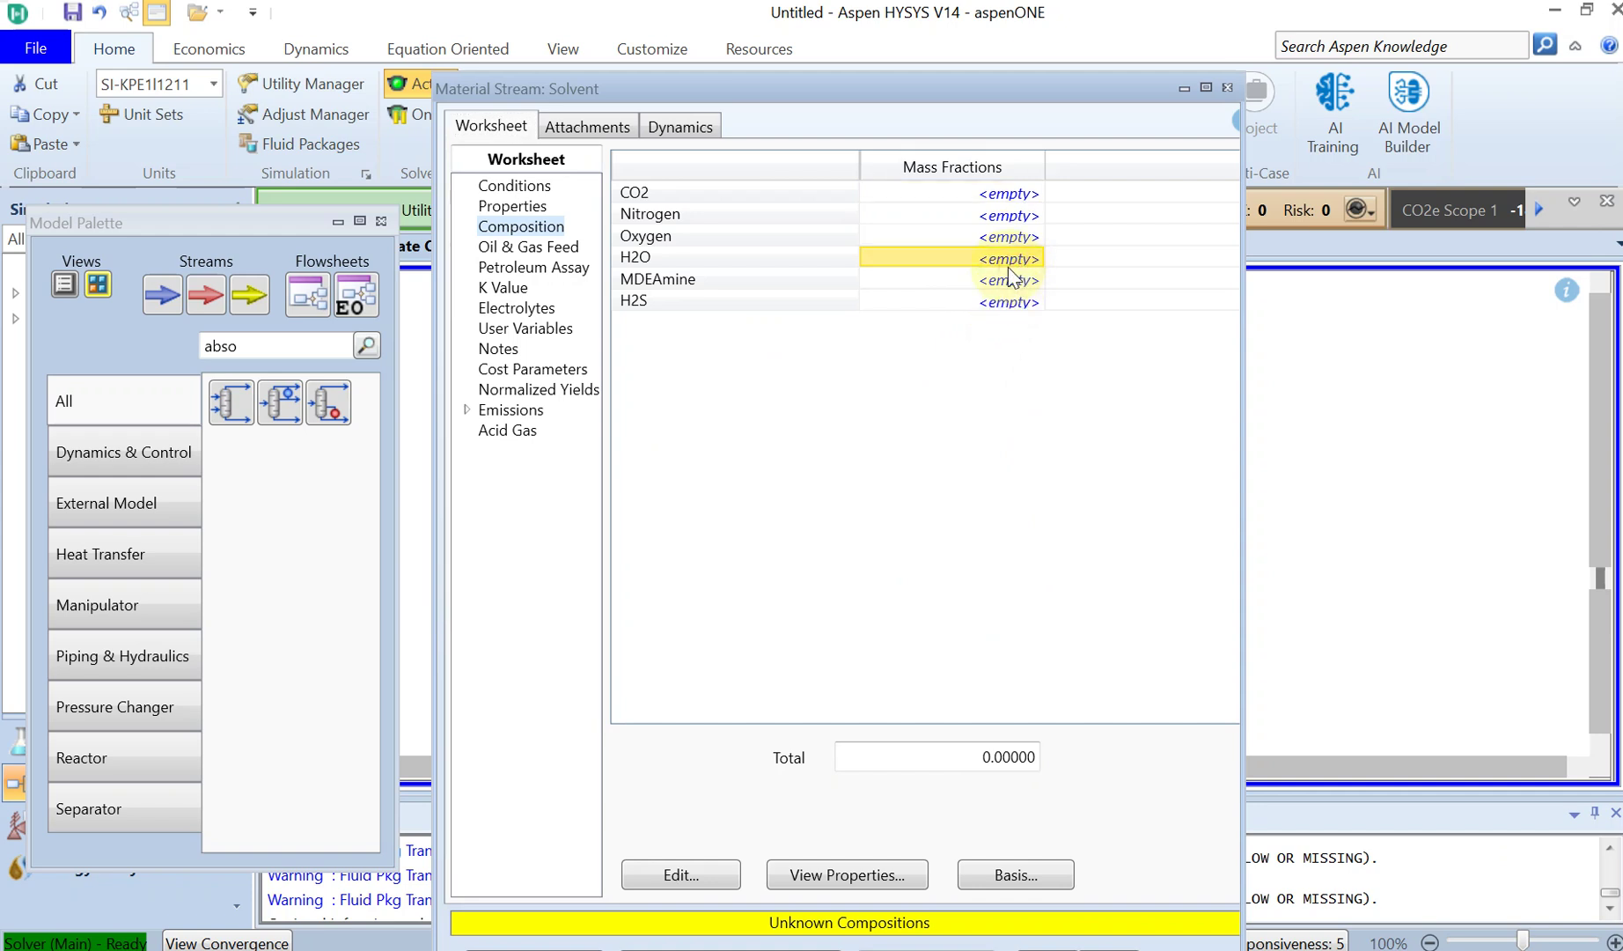
text(0.75)
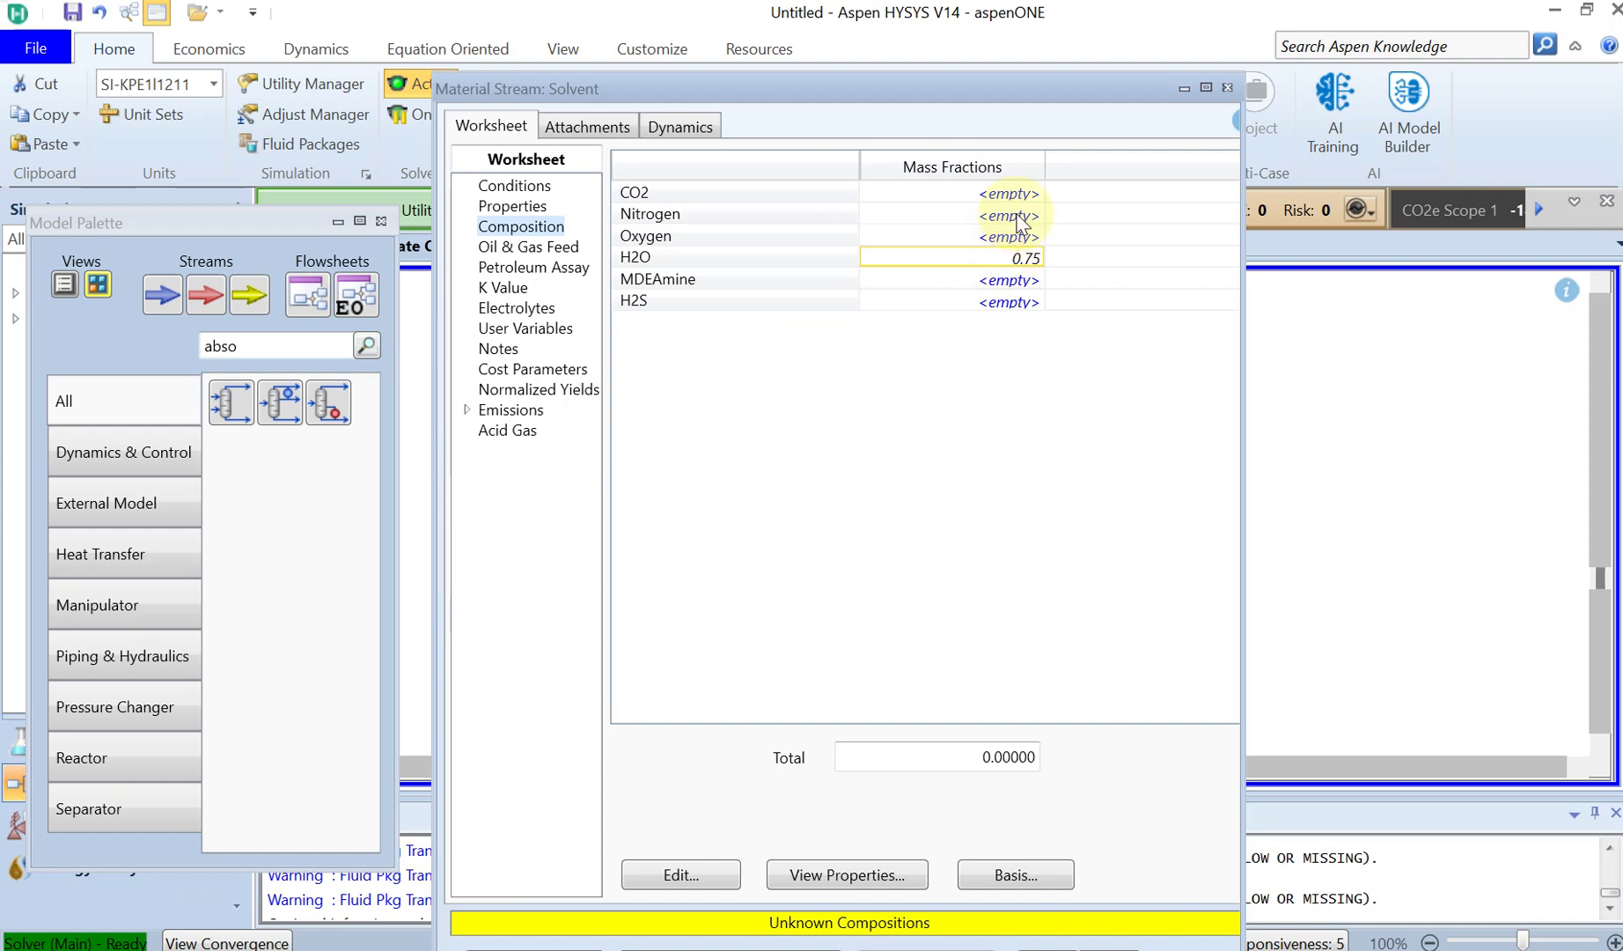
click(1012, 280)
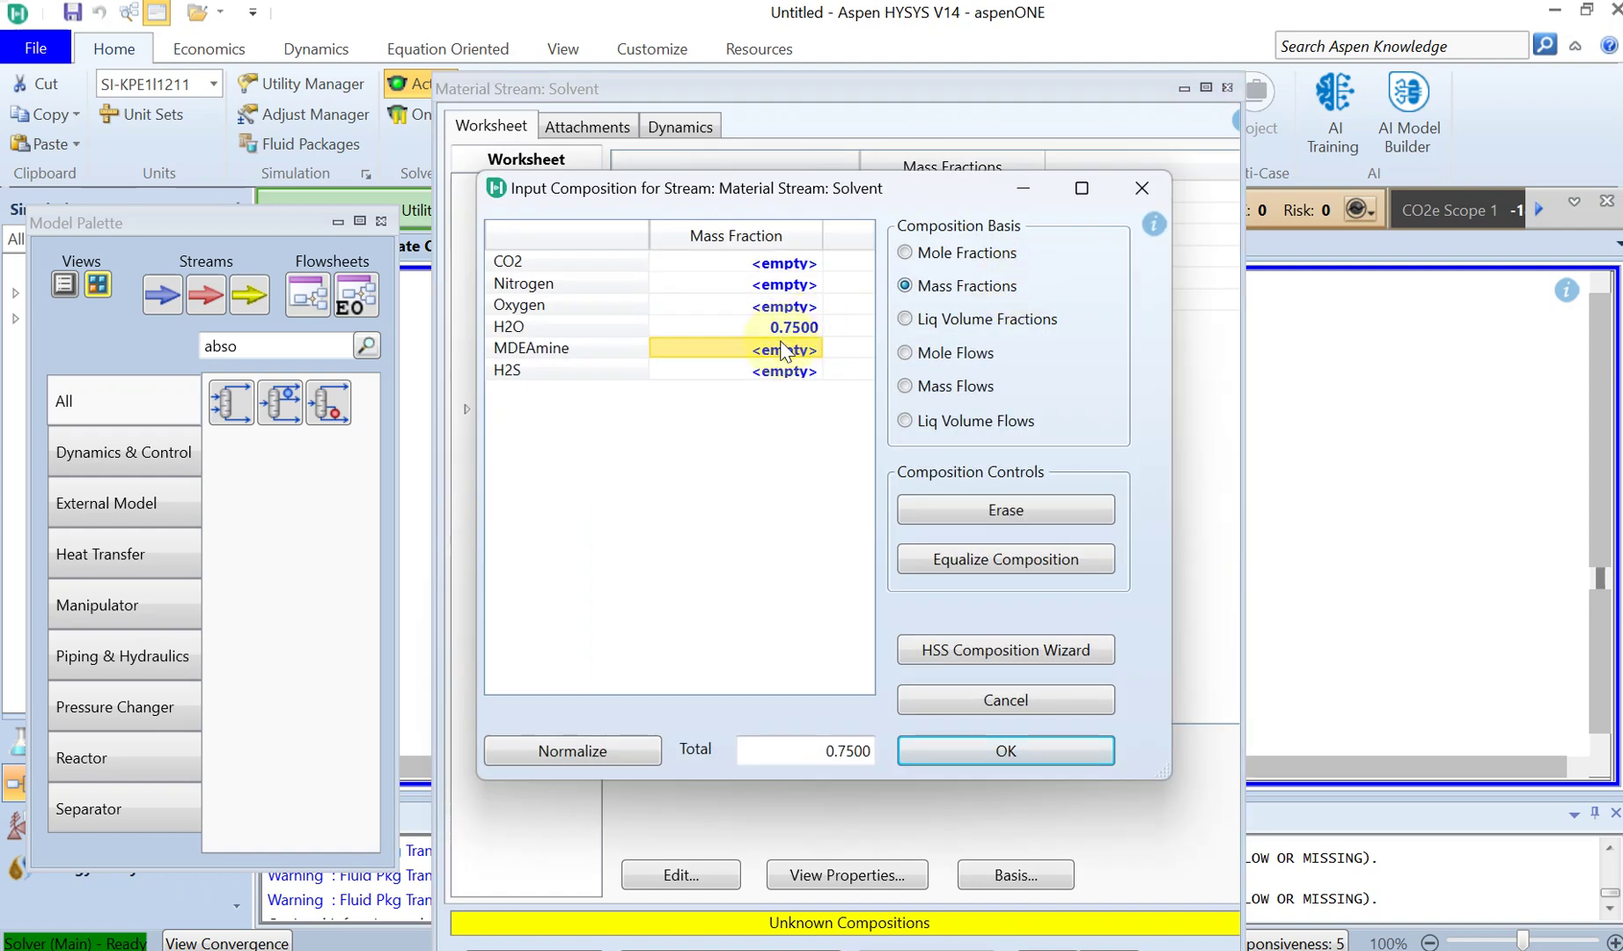
text(0.)
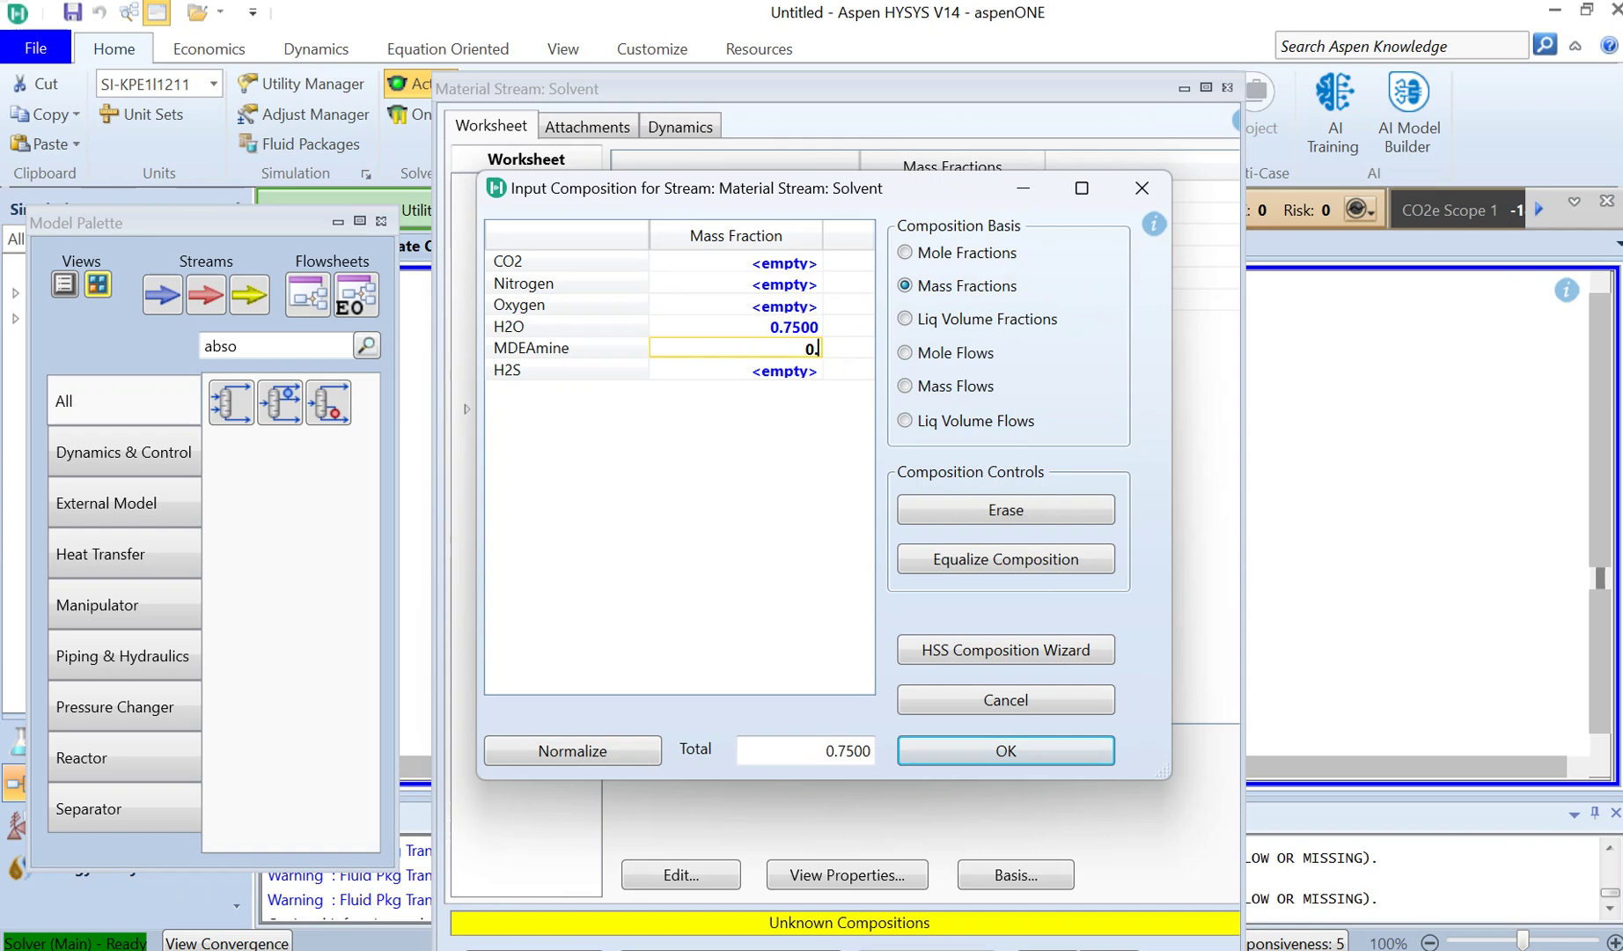
text(25)
click(759, 335)
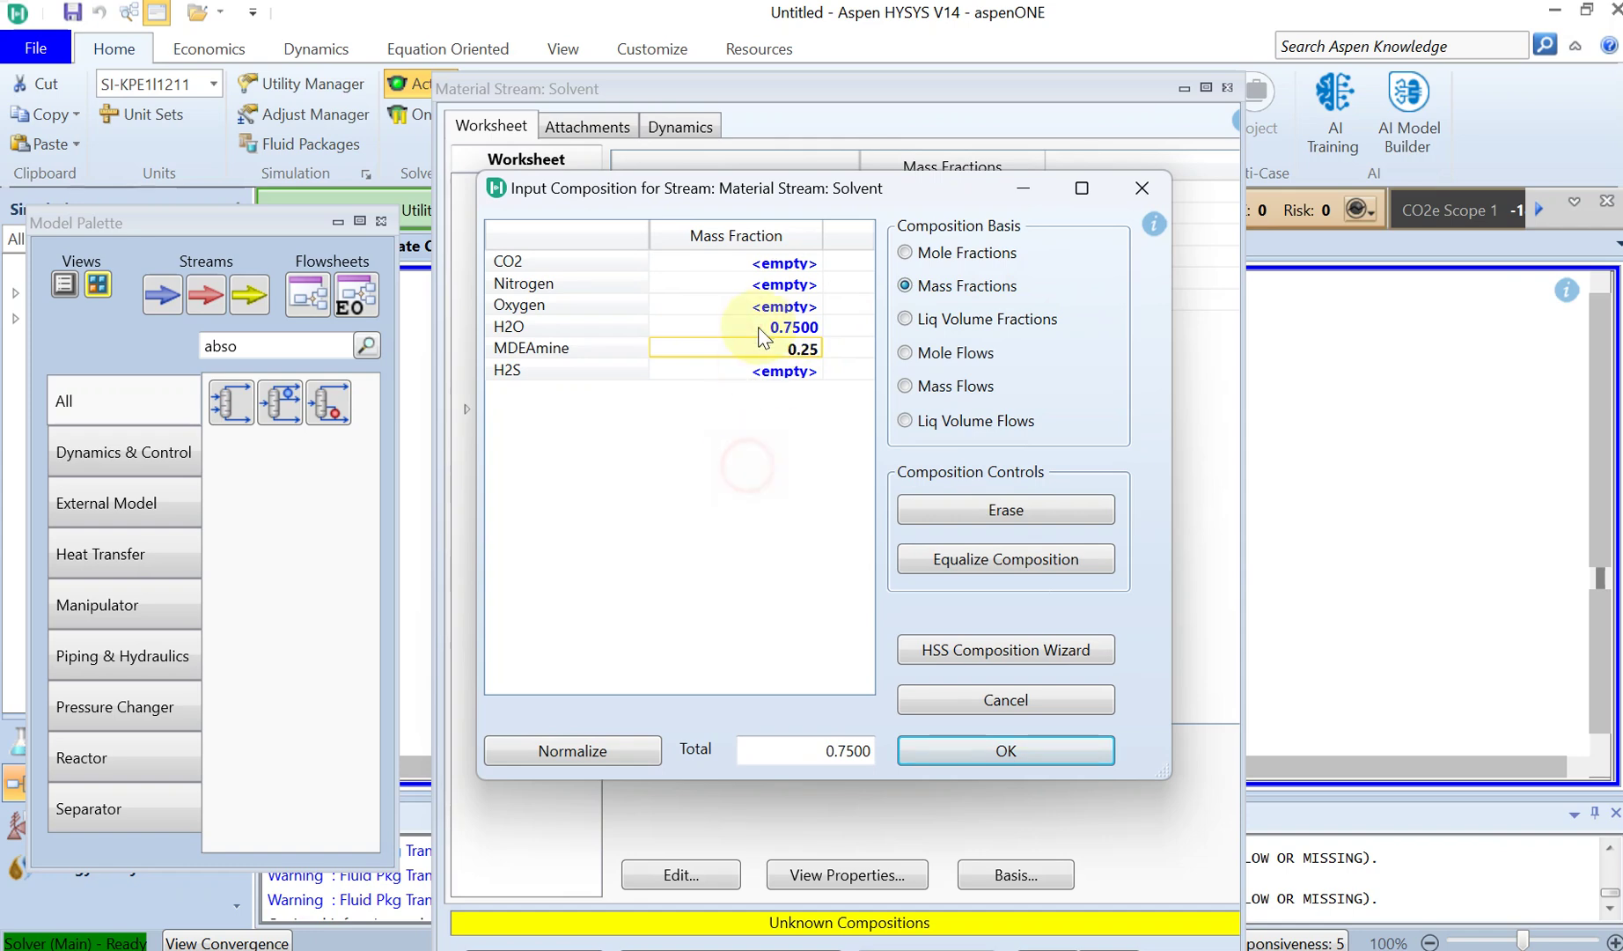
click(1012, 748)
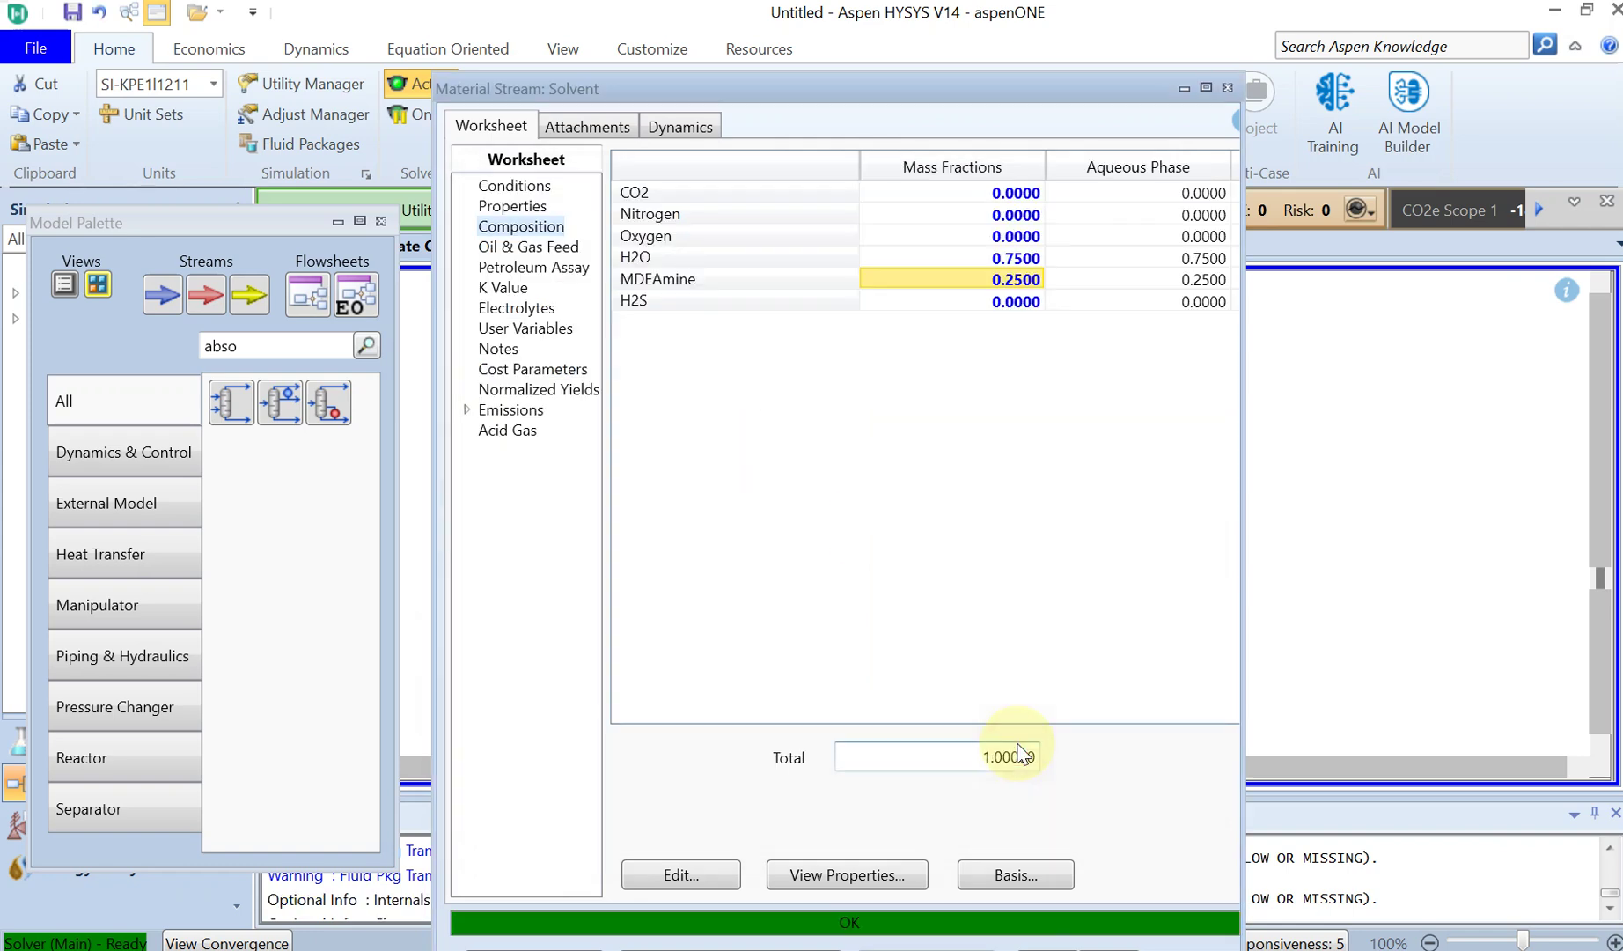
Step: Reopen T-100's input expert, set top stage 1.3 bar and bottom stage 2 bar, and finish it
click(1226, 91)
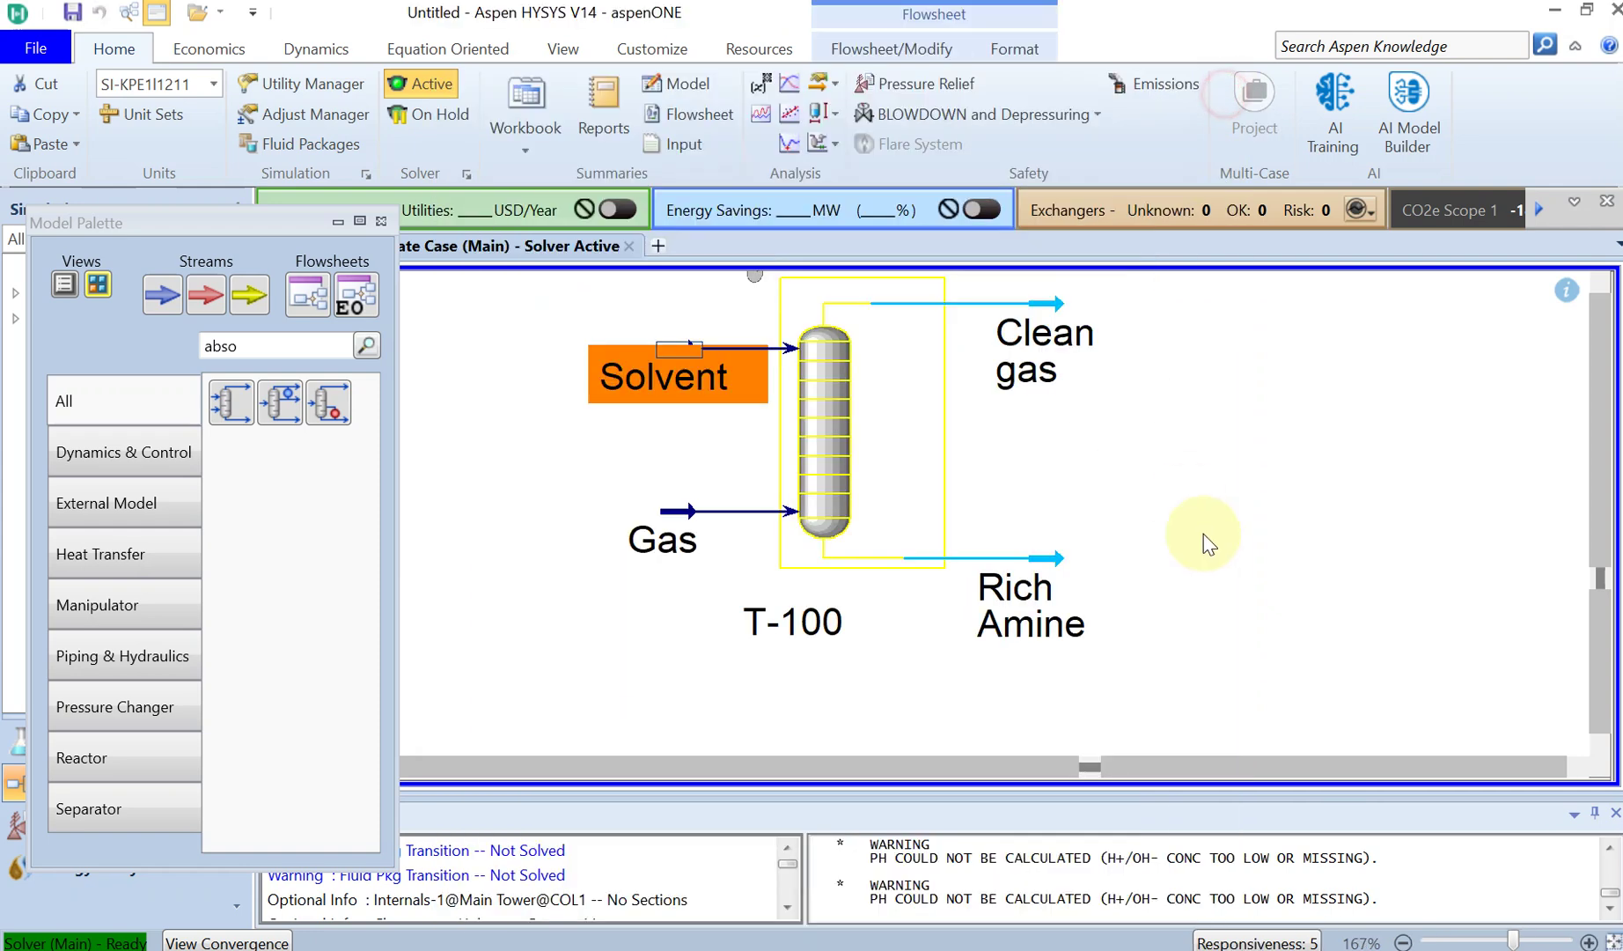
double_click(837, 458)
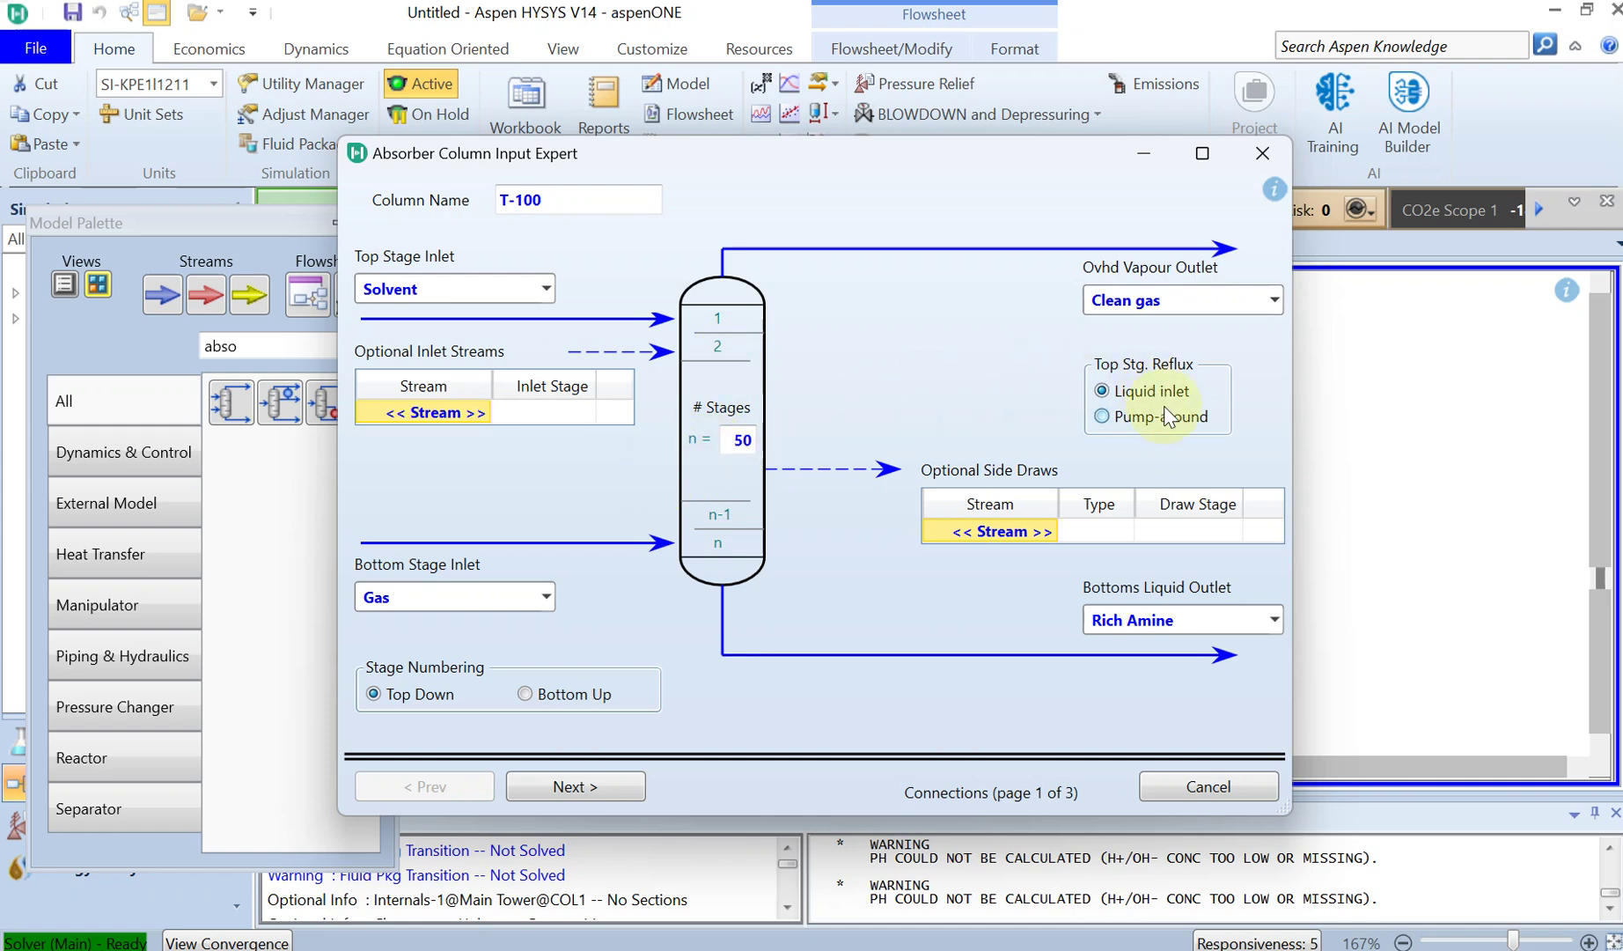
click(623, 782)
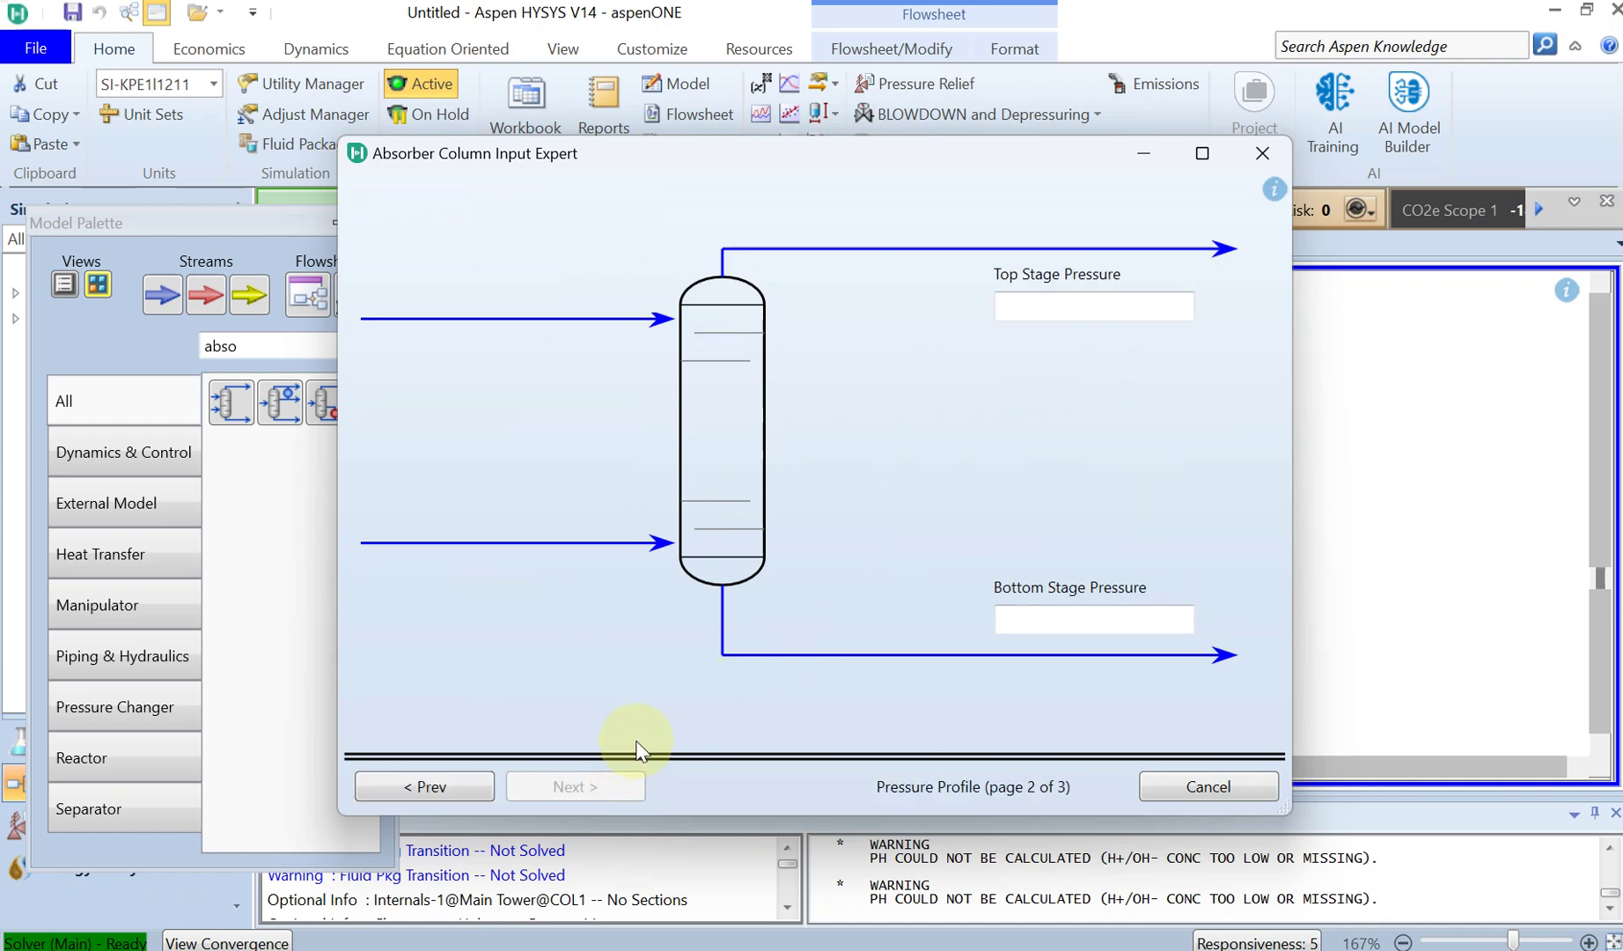
click(1010, 307)
text(1)
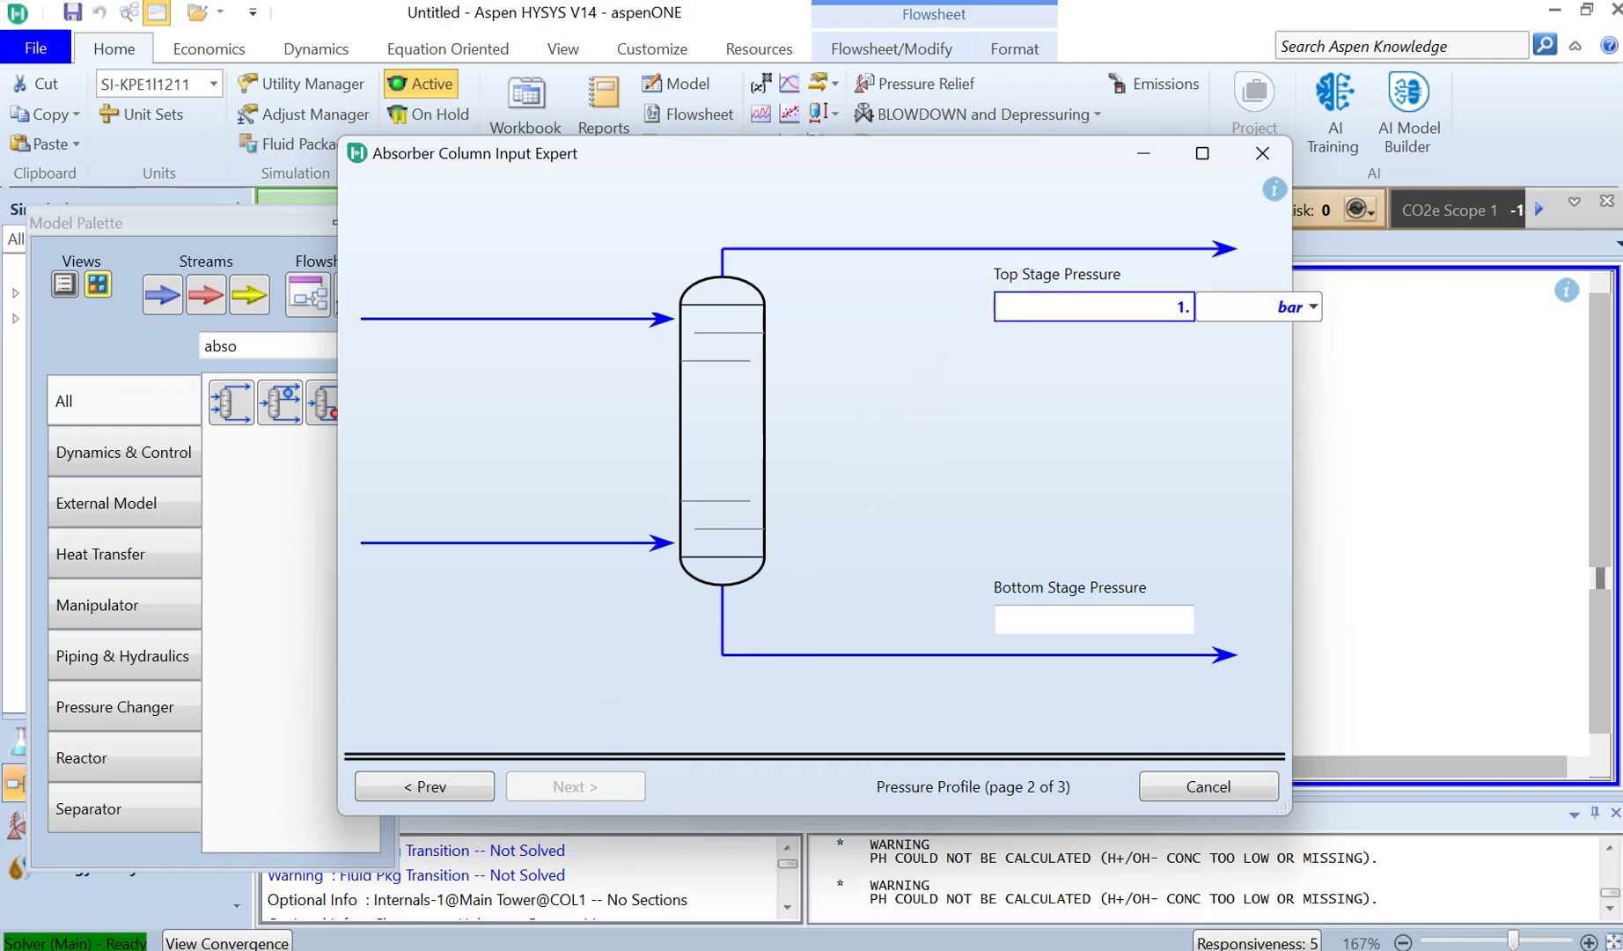
text(.3)
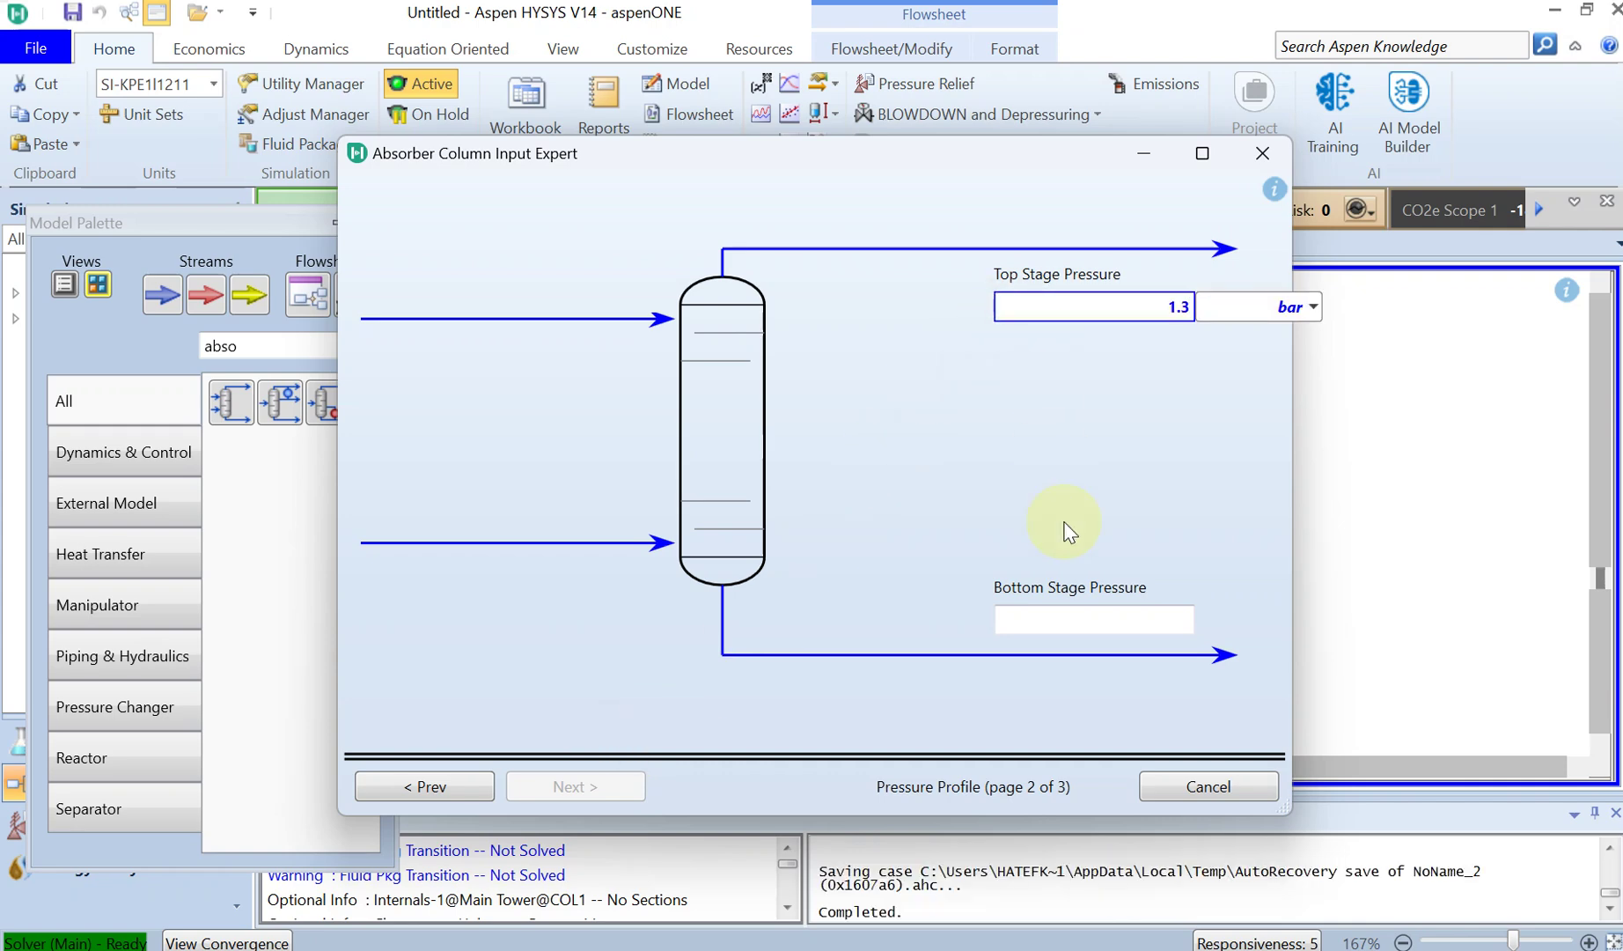
click(1091, 615)
text(2)
key(Return)
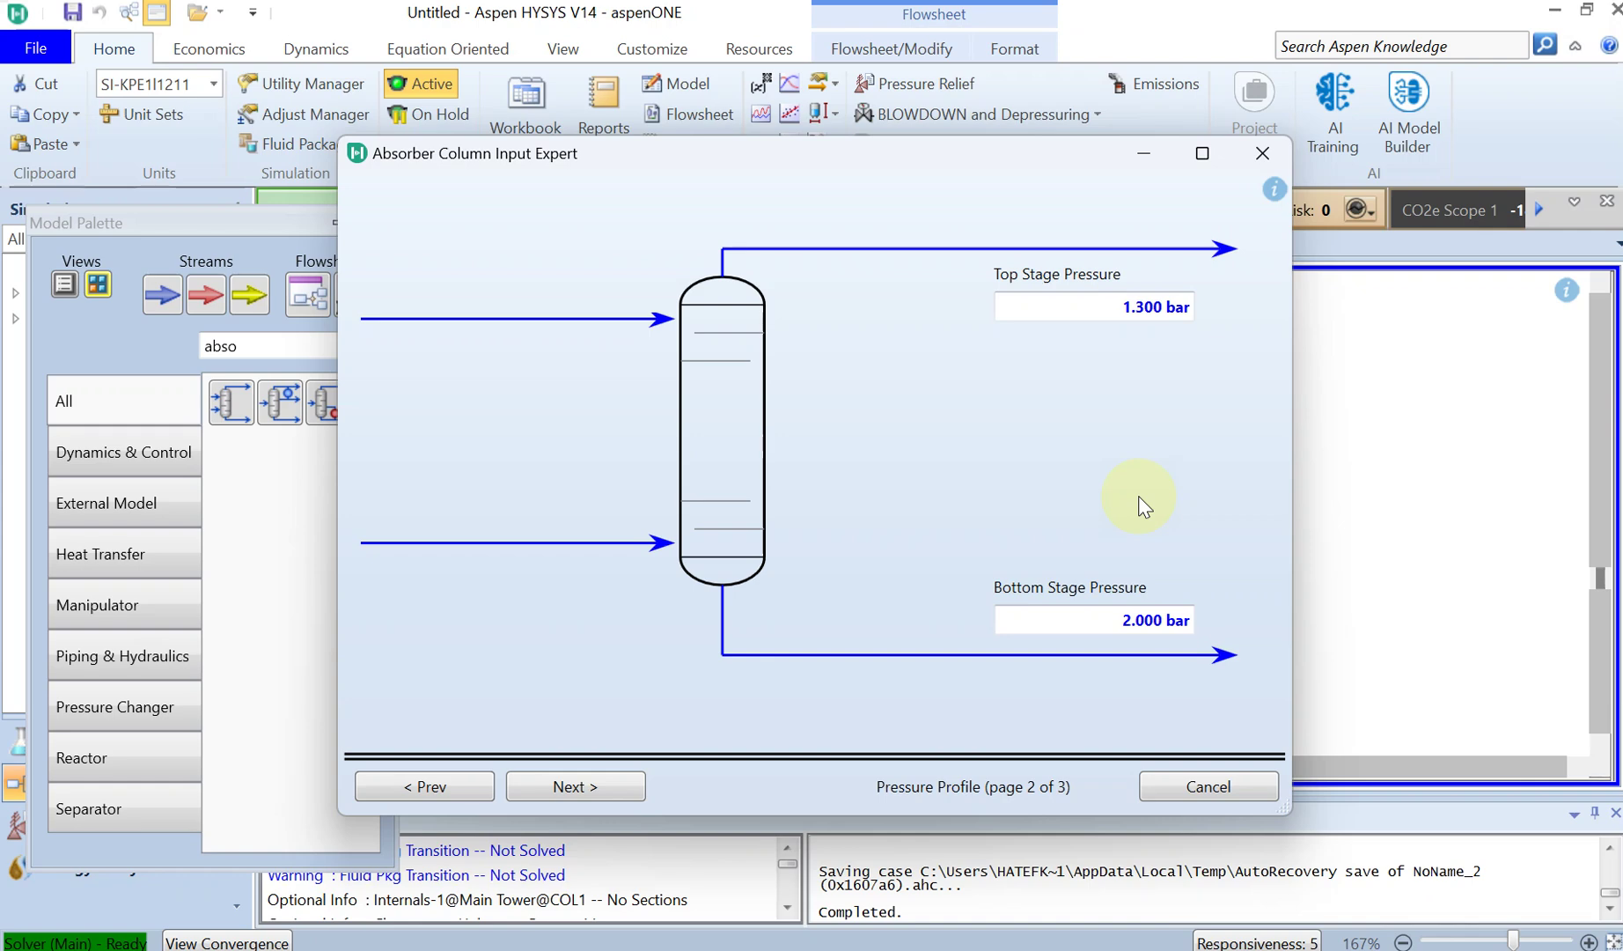
click(610, 795)
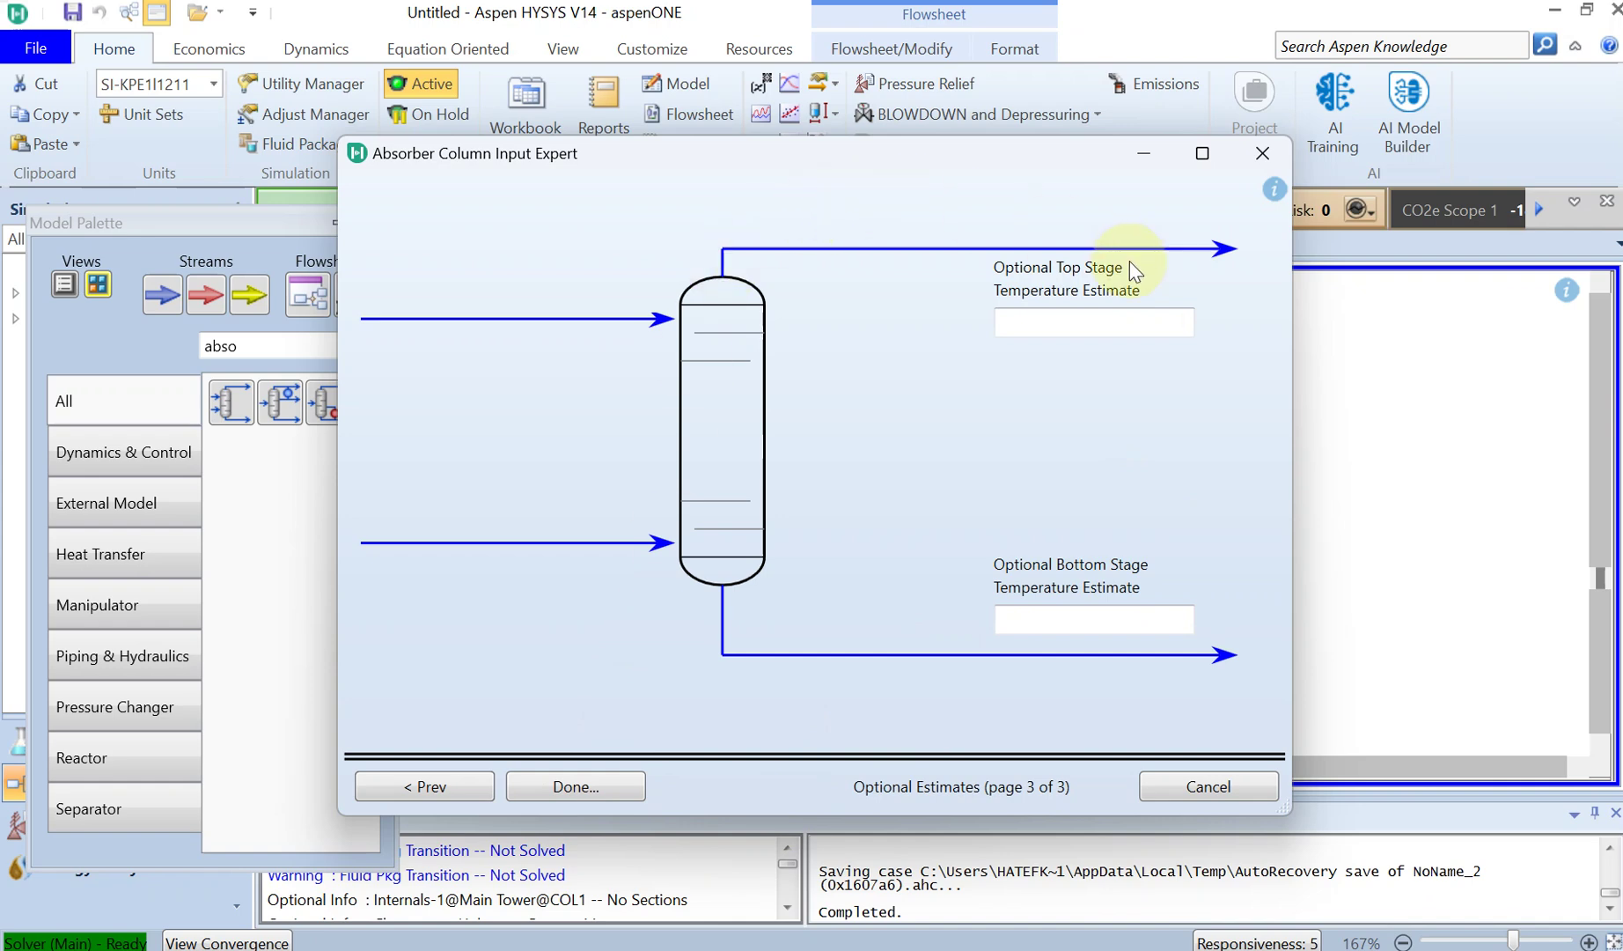
click(603, 795)
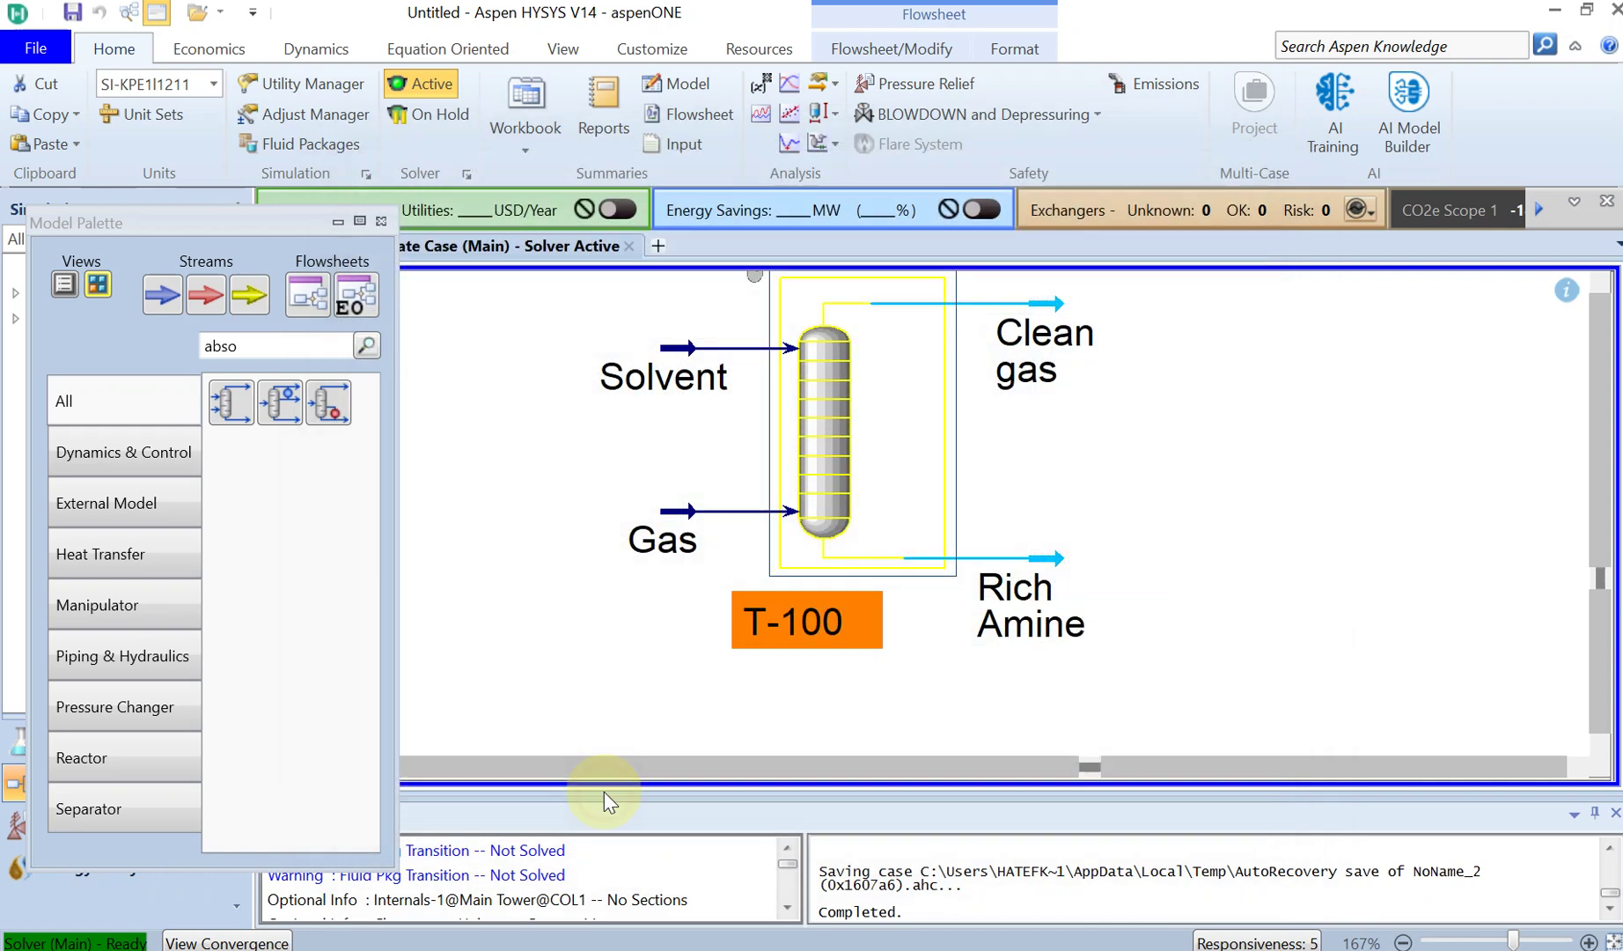
Step: Run absorber T-100 to convergence and show the Solvent, Gas, Clean gas and Rich Amine compositions
double_click(652, 299)
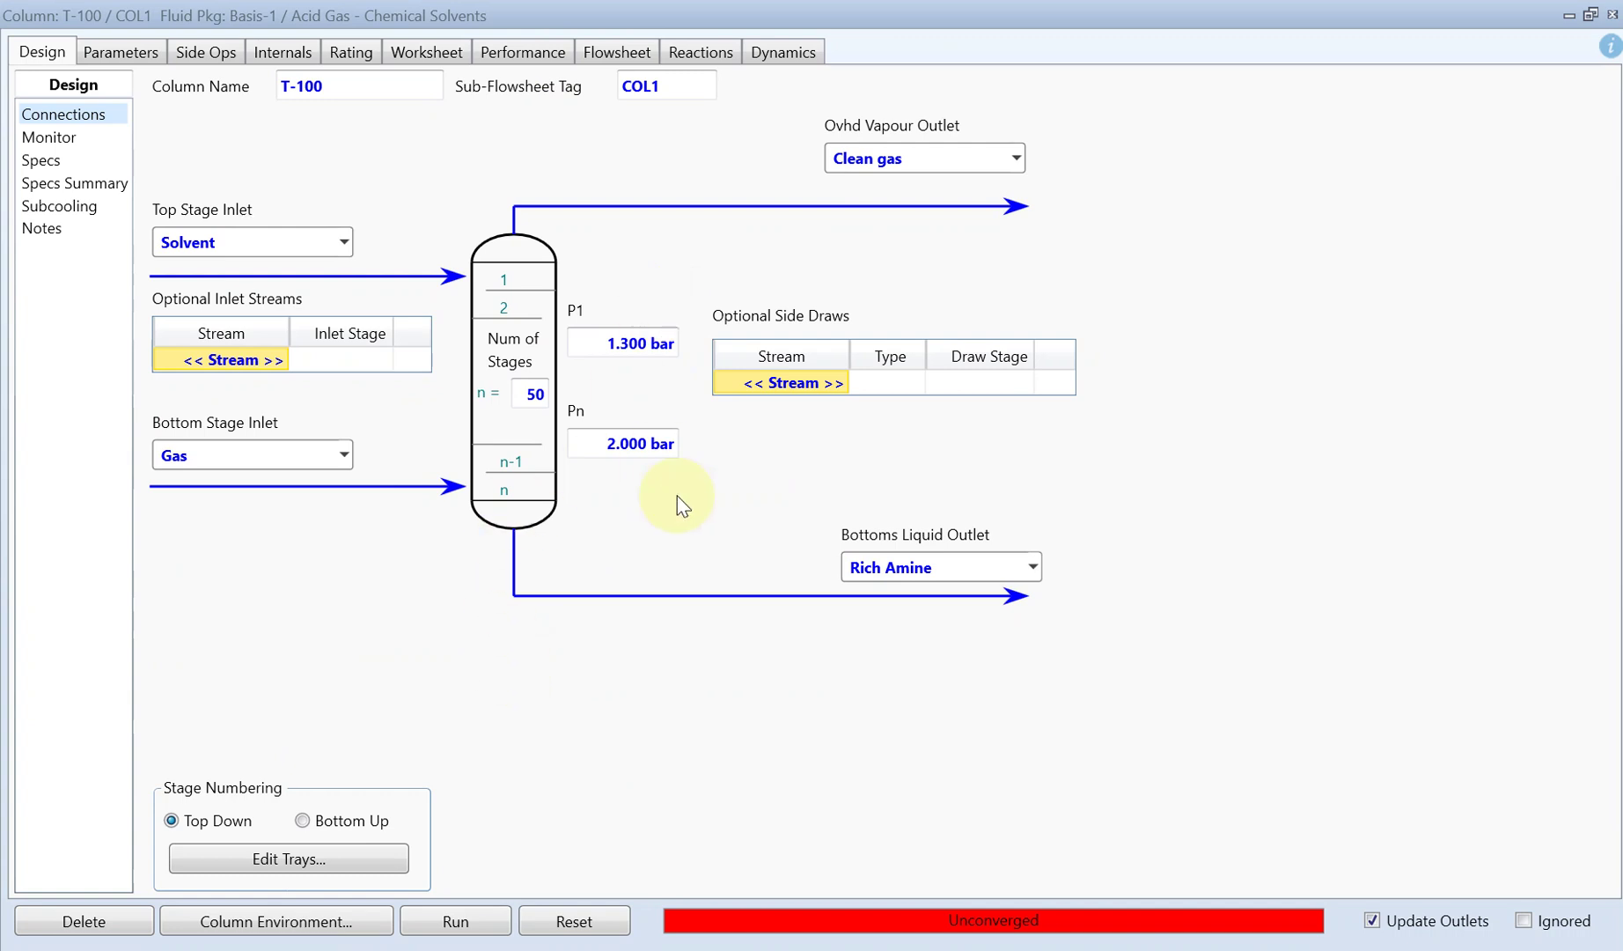
click(478, 931)
click(604, 56)
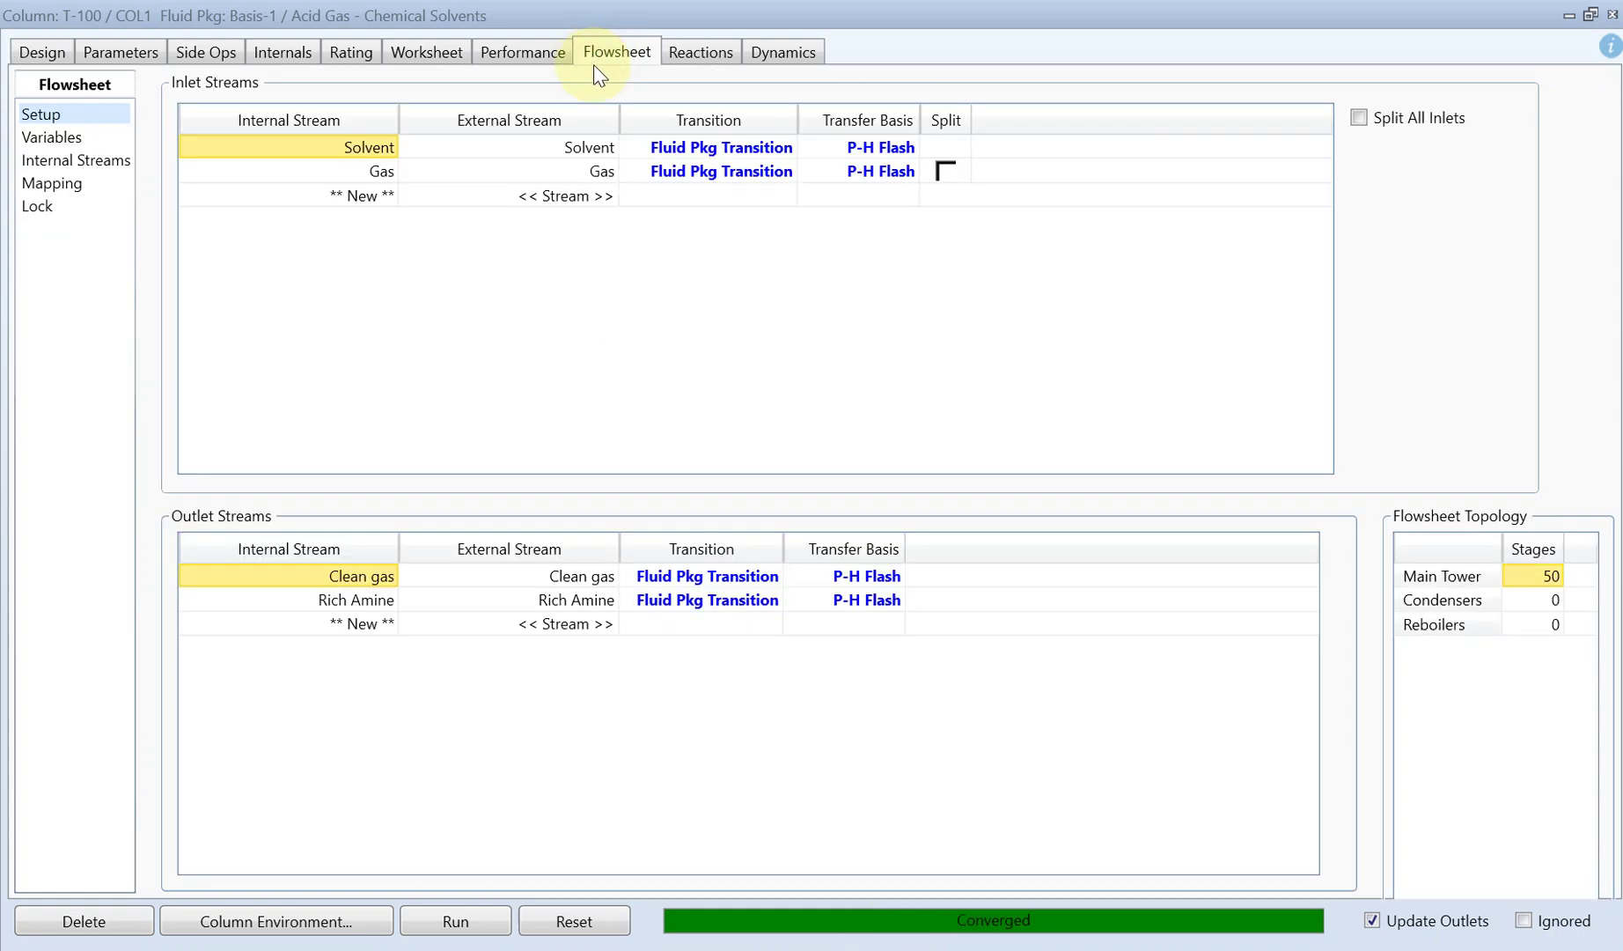
click(441, 55)
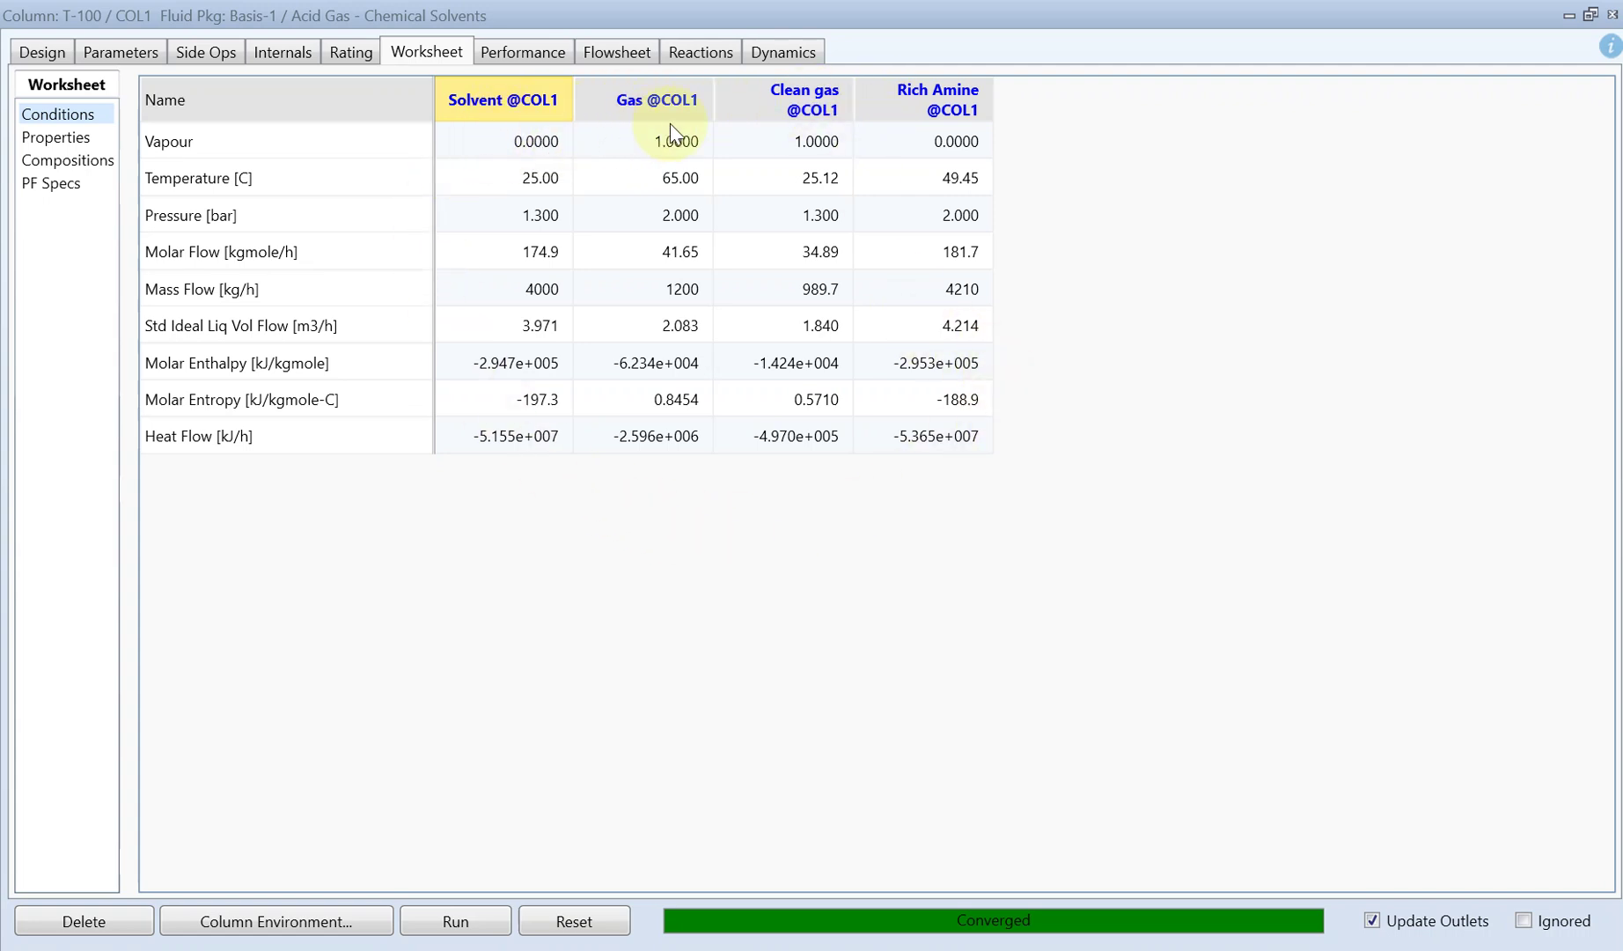
click(71, 162)
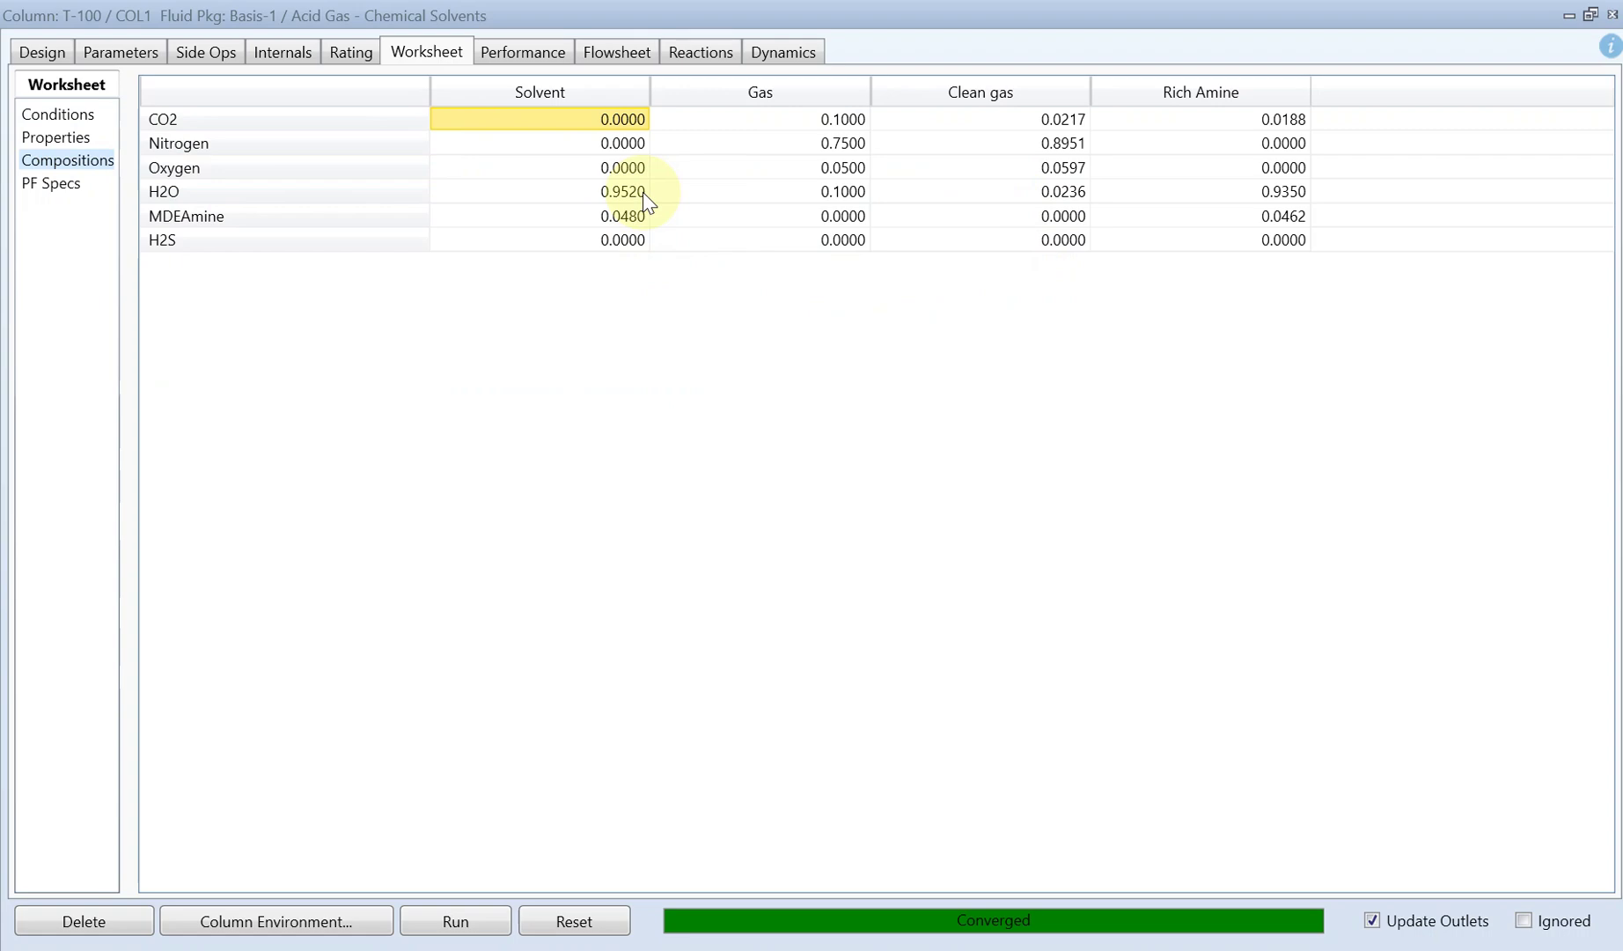
Step: Display the Clean gas stream composition as molar flows (CO2 0.7570 kgmole/h)
click(1612, 15)
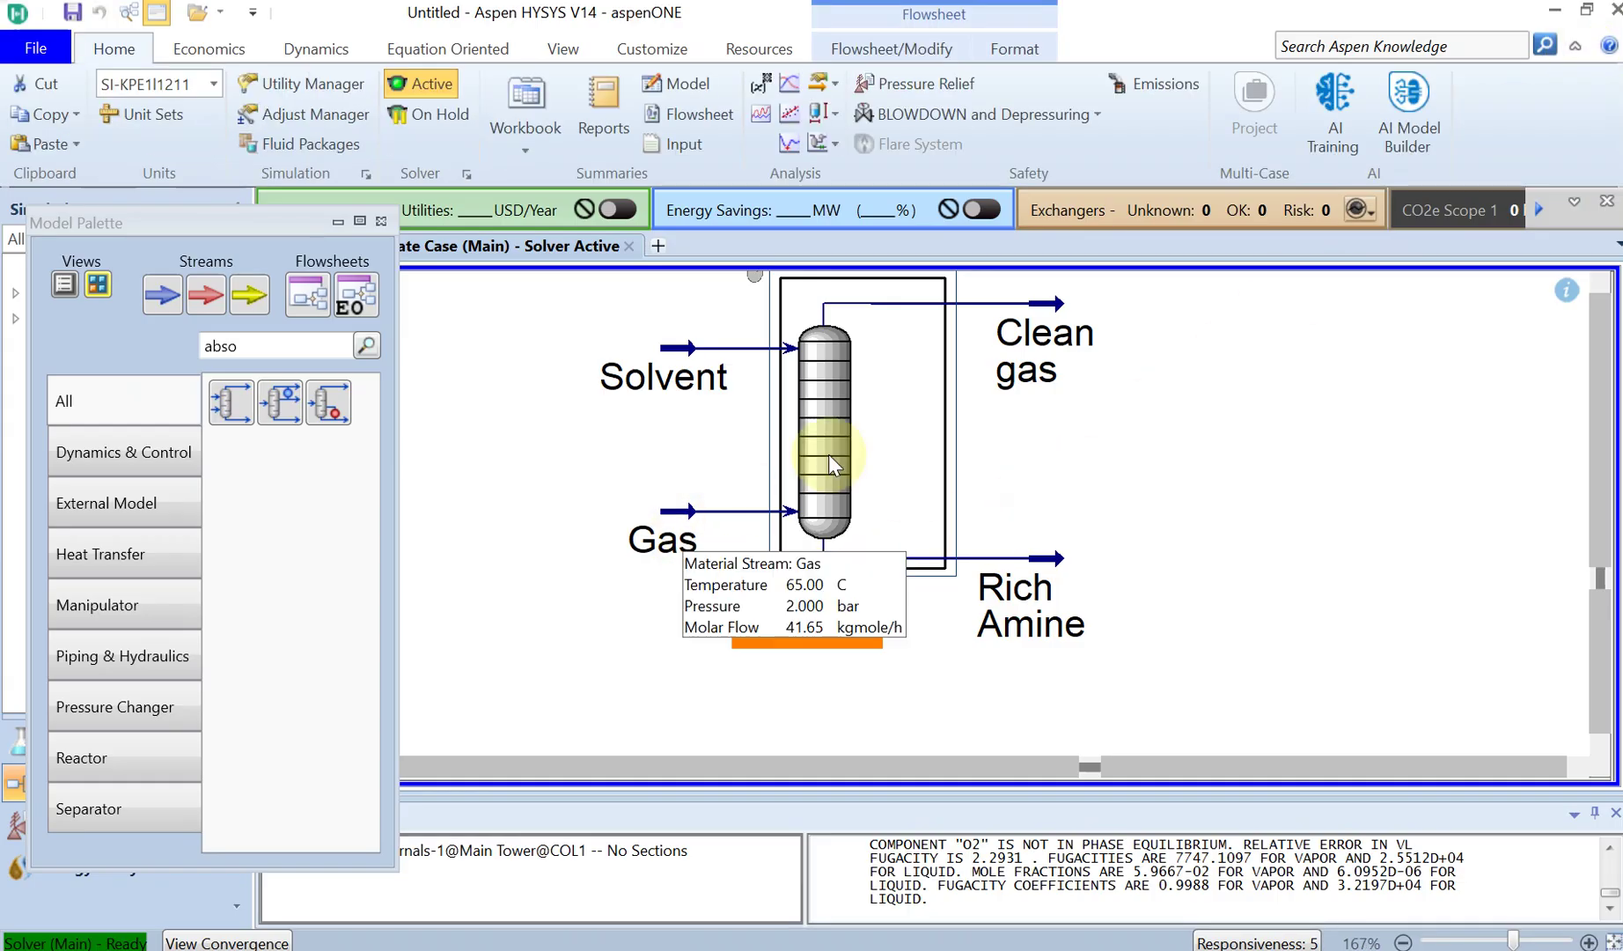
double_click(1048, 251)
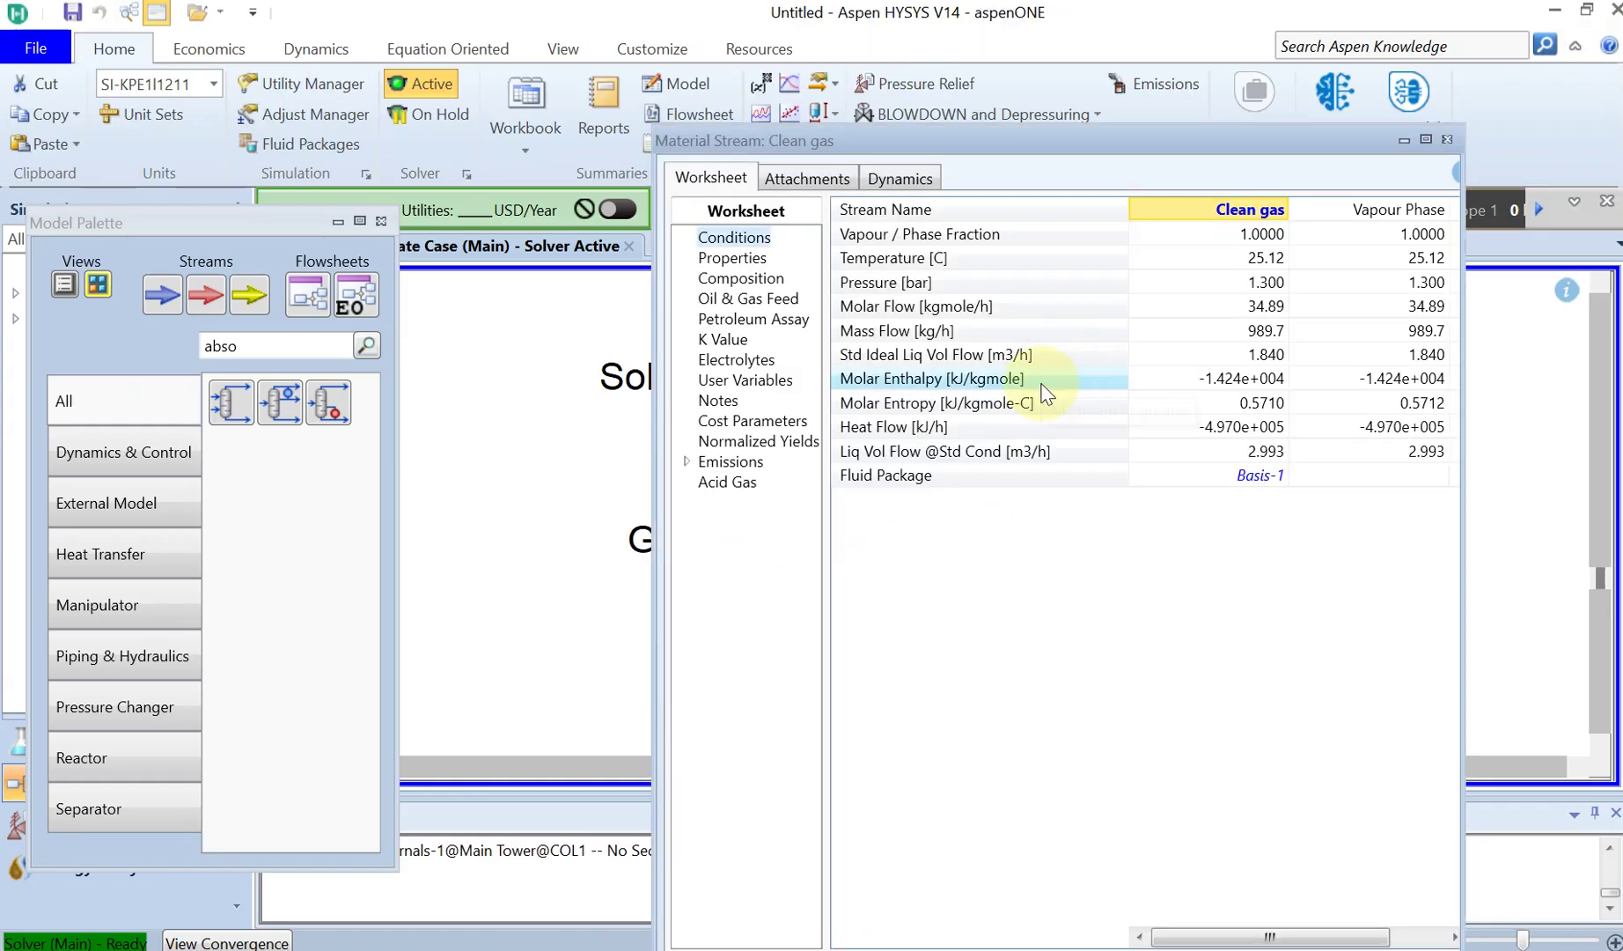
click(755, 280)
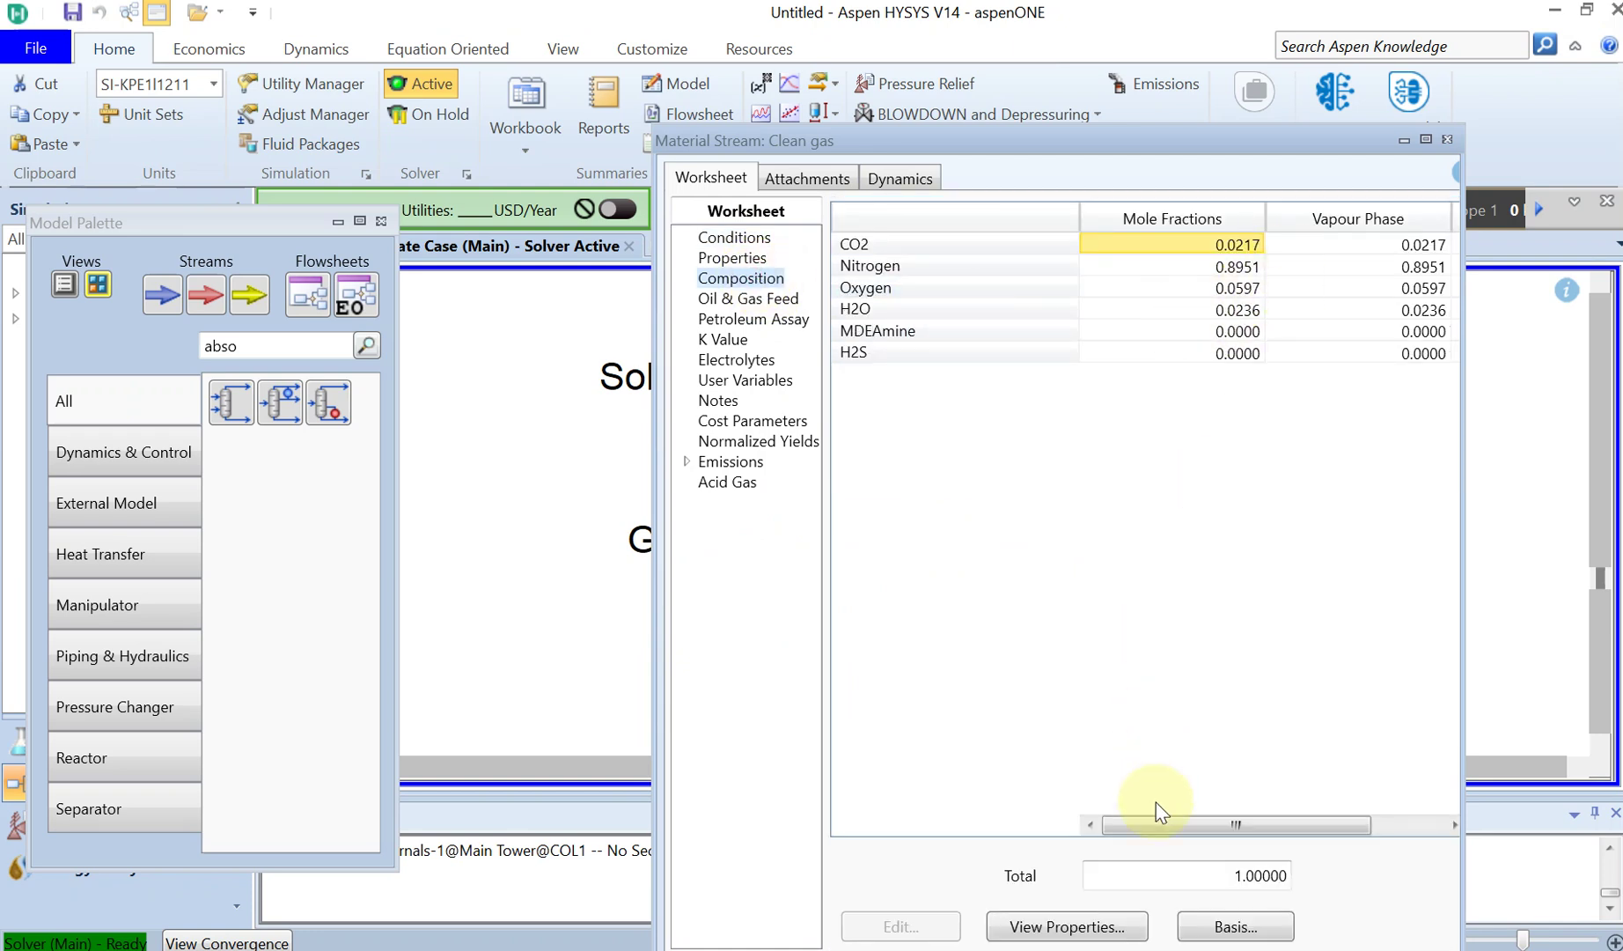
click(1247, 940)
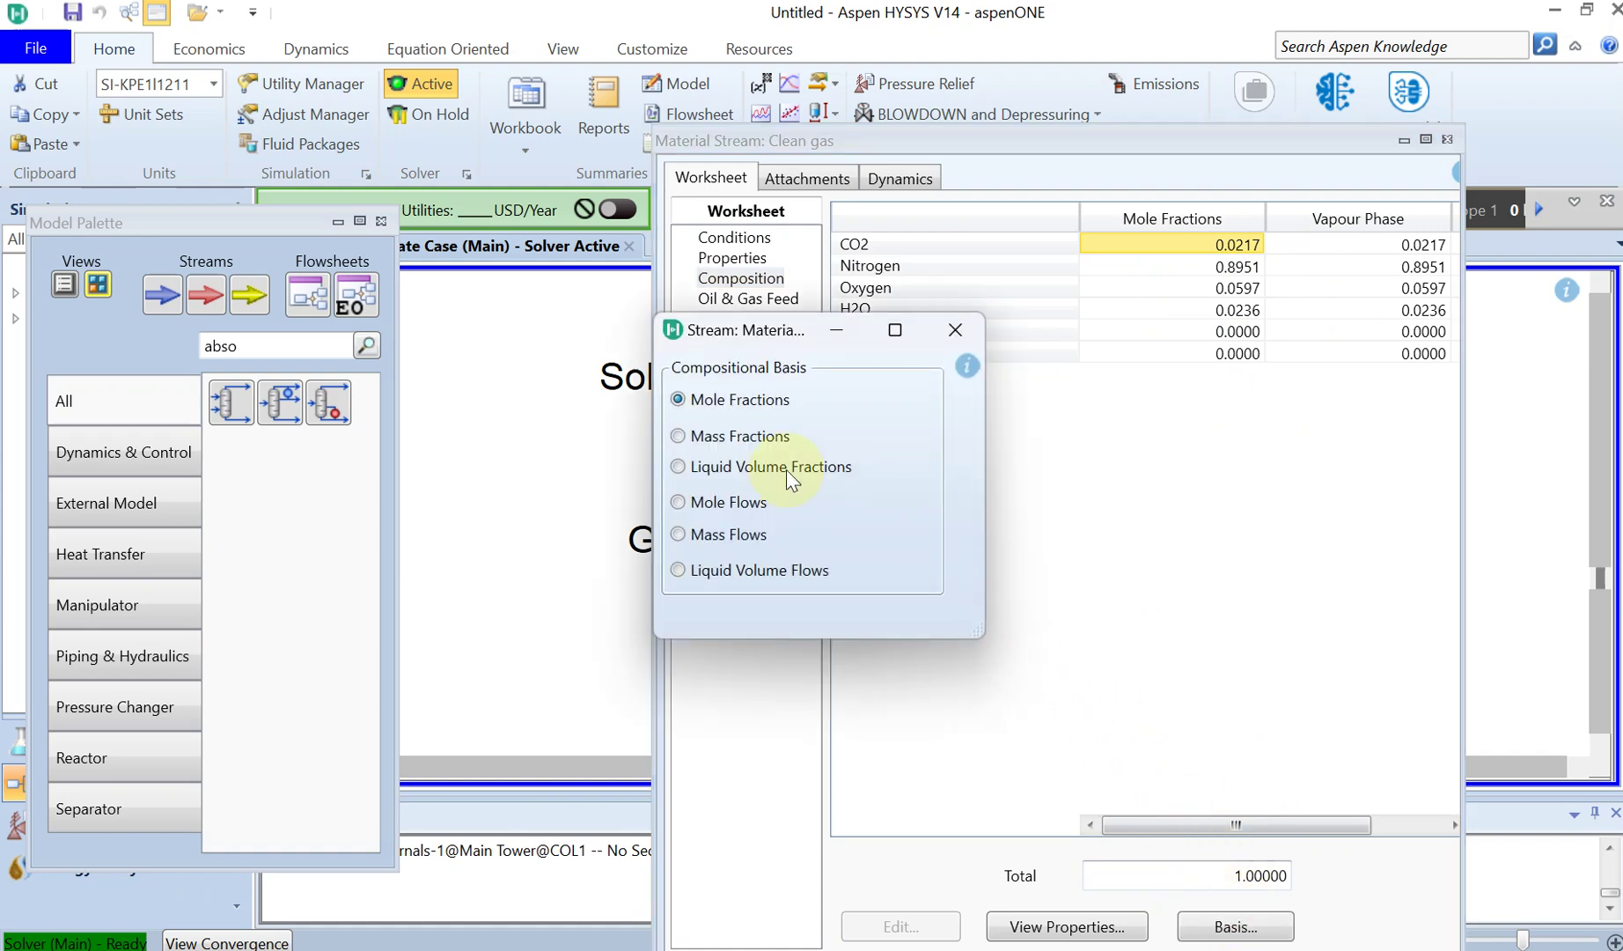
click(749, 503)
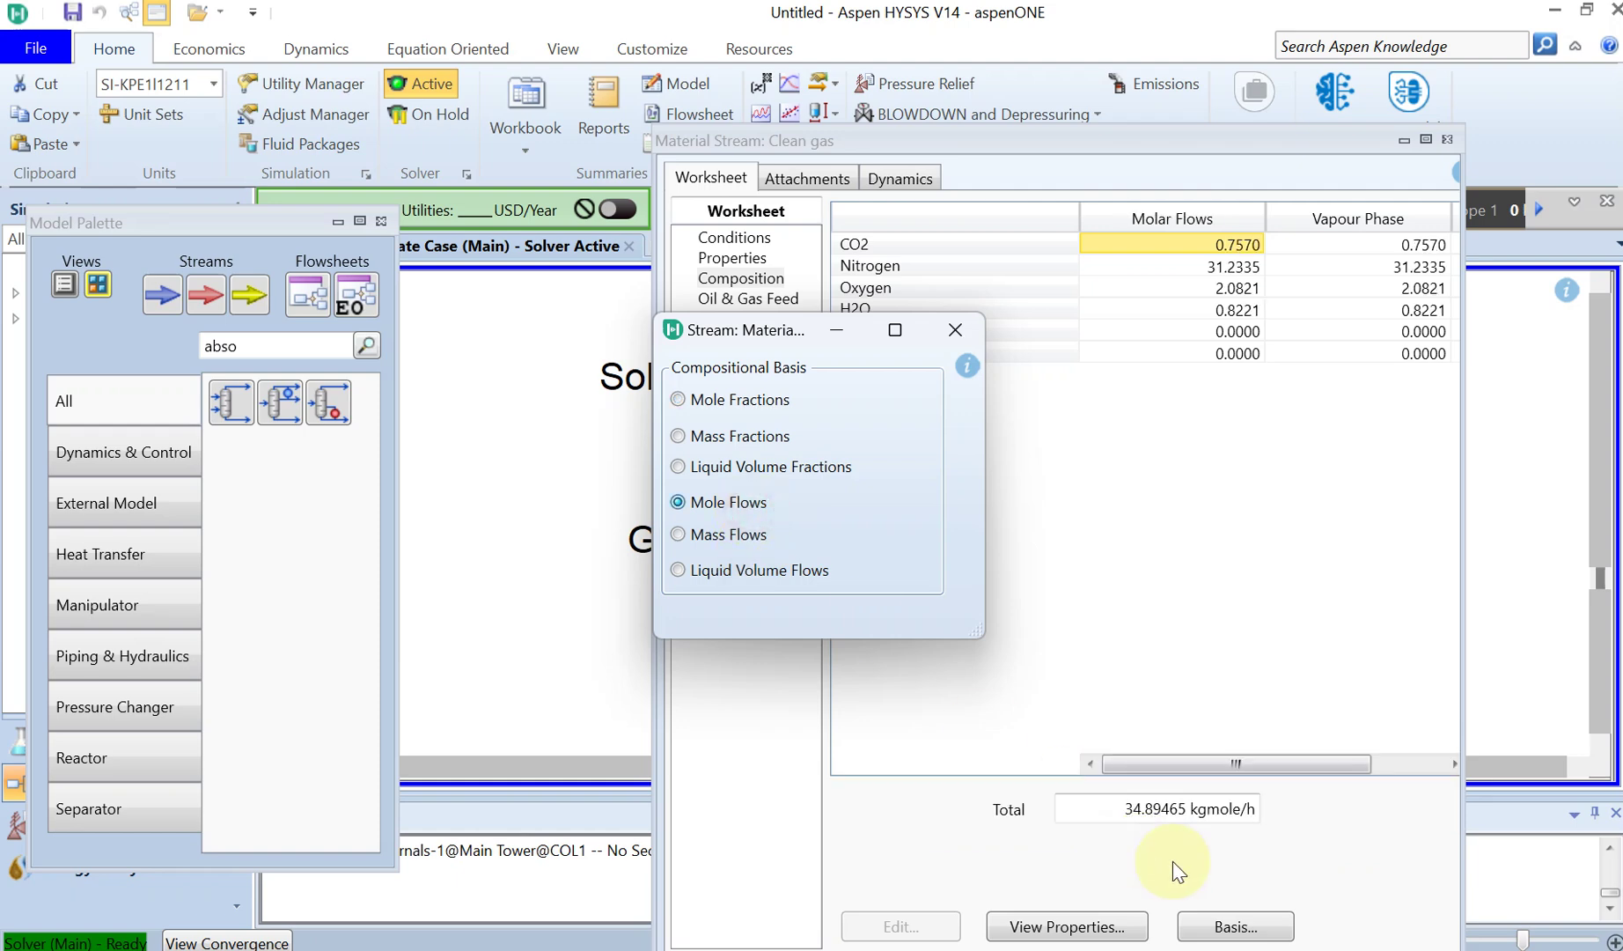
click(960, 335)
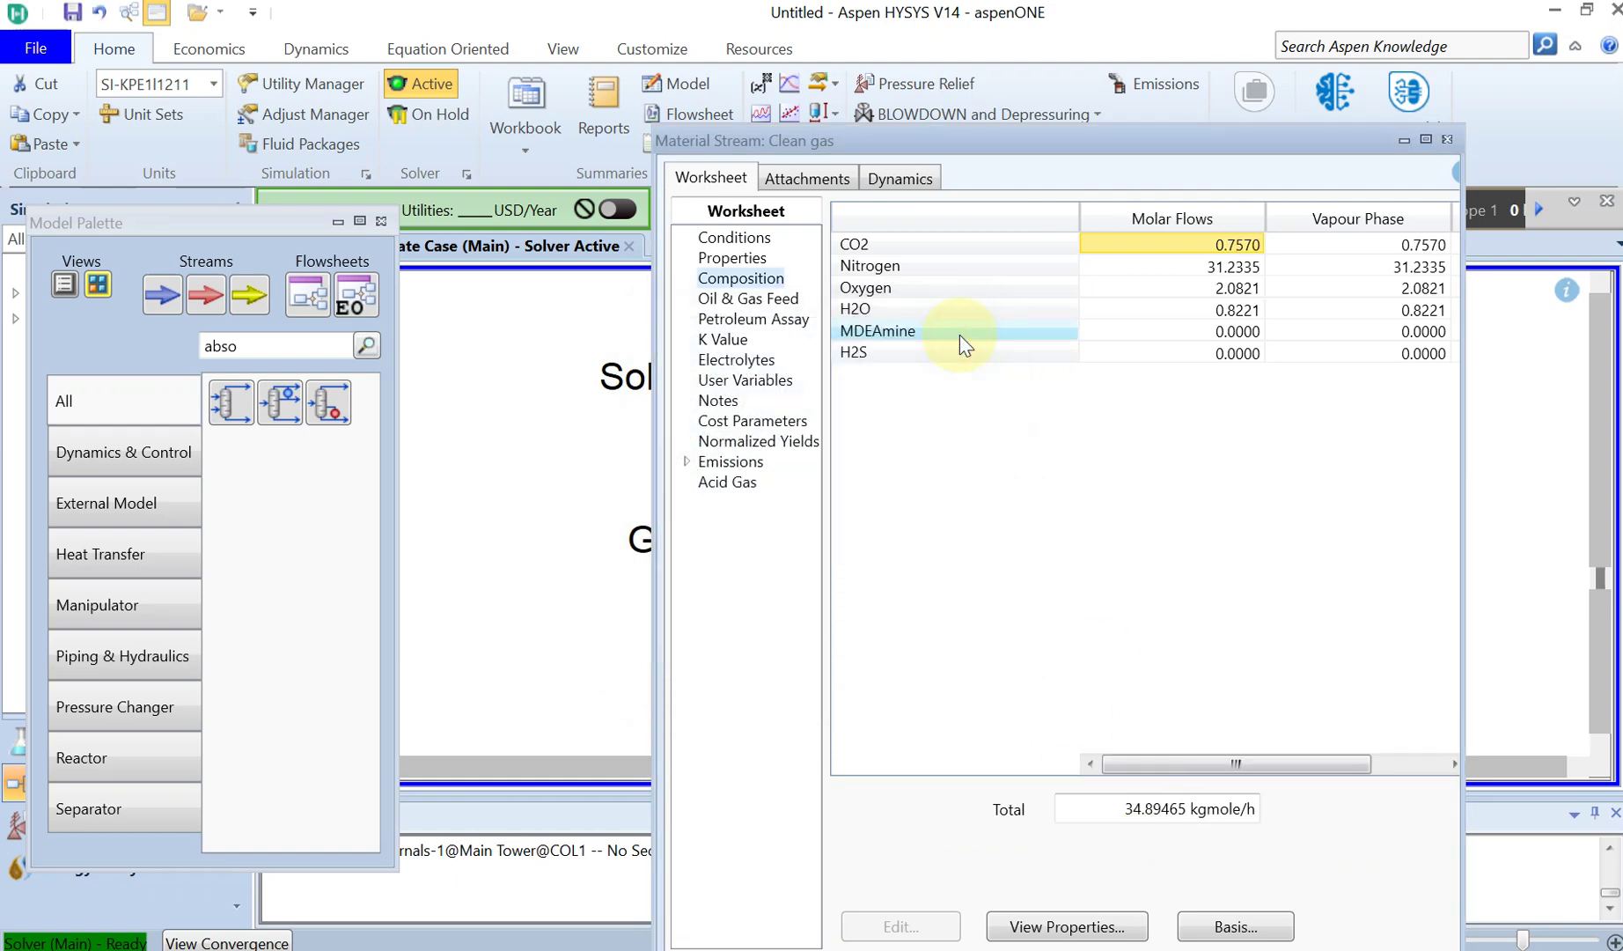
drag(779, 133, 959, 116)
Step: Show the Gas stream composition as molar flows (CO2 4.1649 kgmole/h) beside Clean gas
click(658, 526)
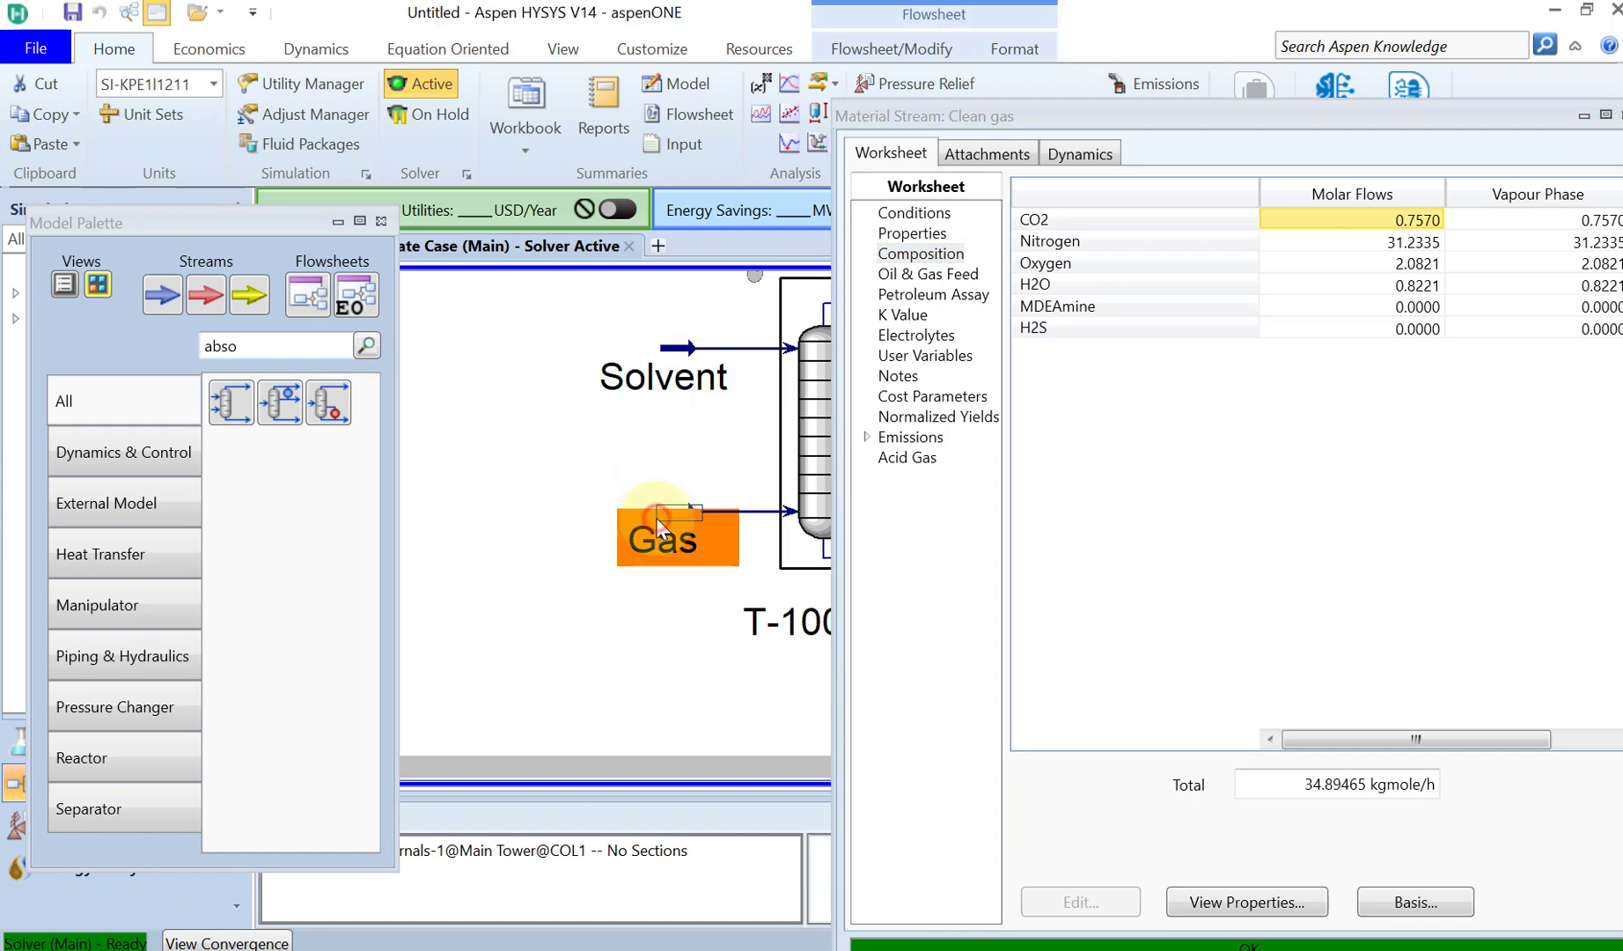
double_click(658, 527)
click(742, 278)
drag(1094, 144, 737, 115)
click(906, 898)
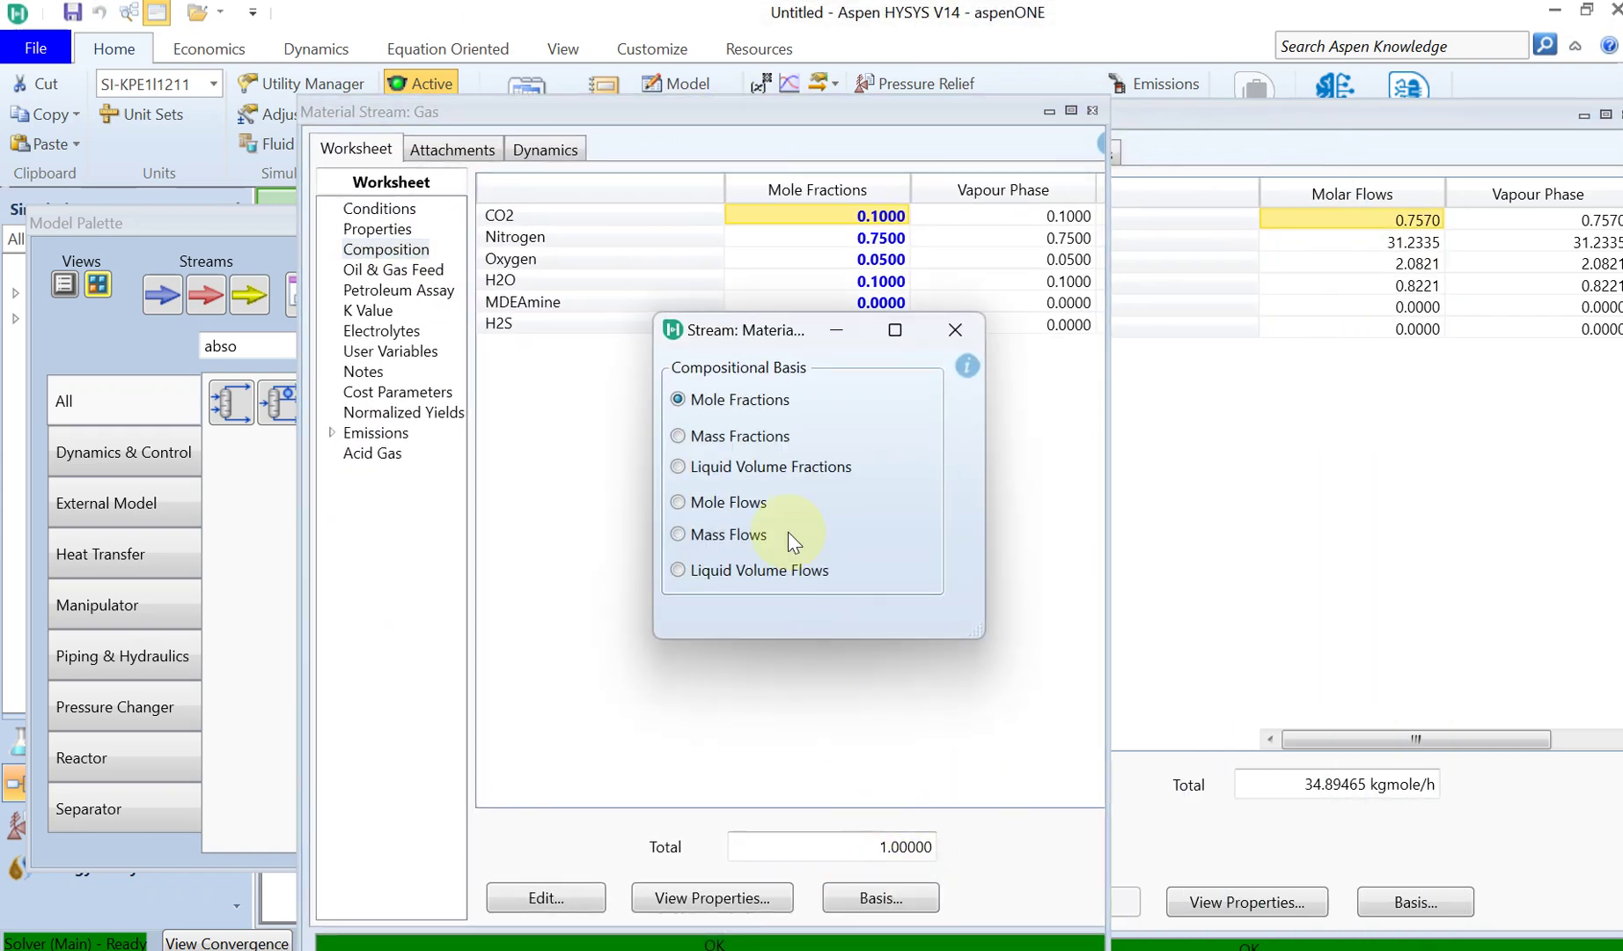
click(749, 506)
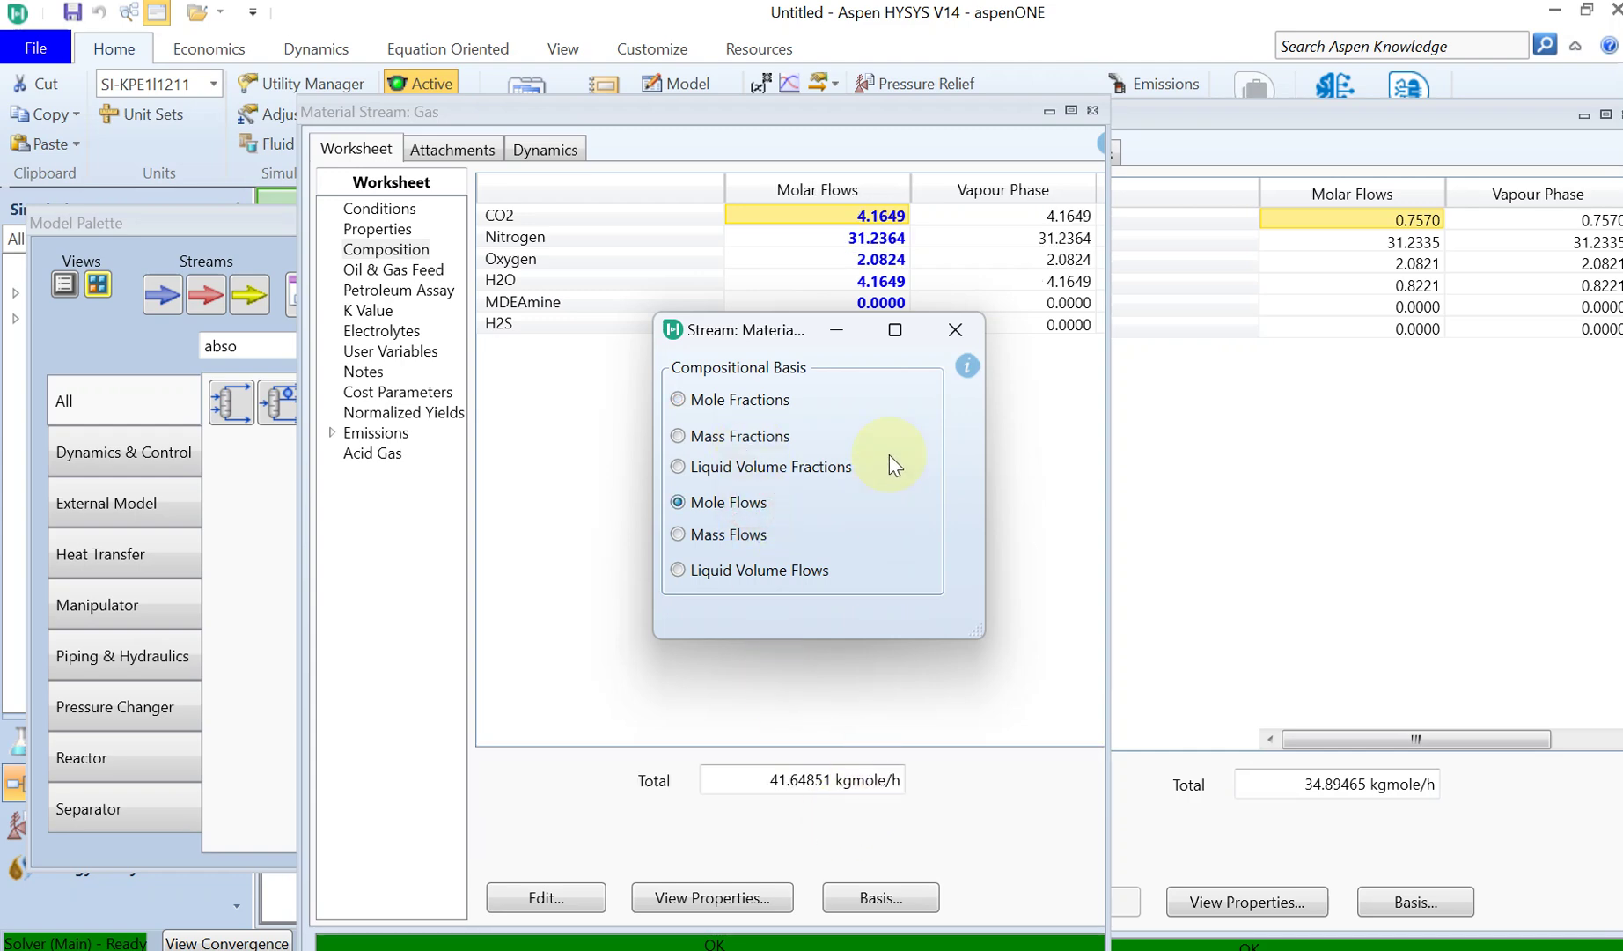
click(955, 329)
drag(878, 121, 598, 107)
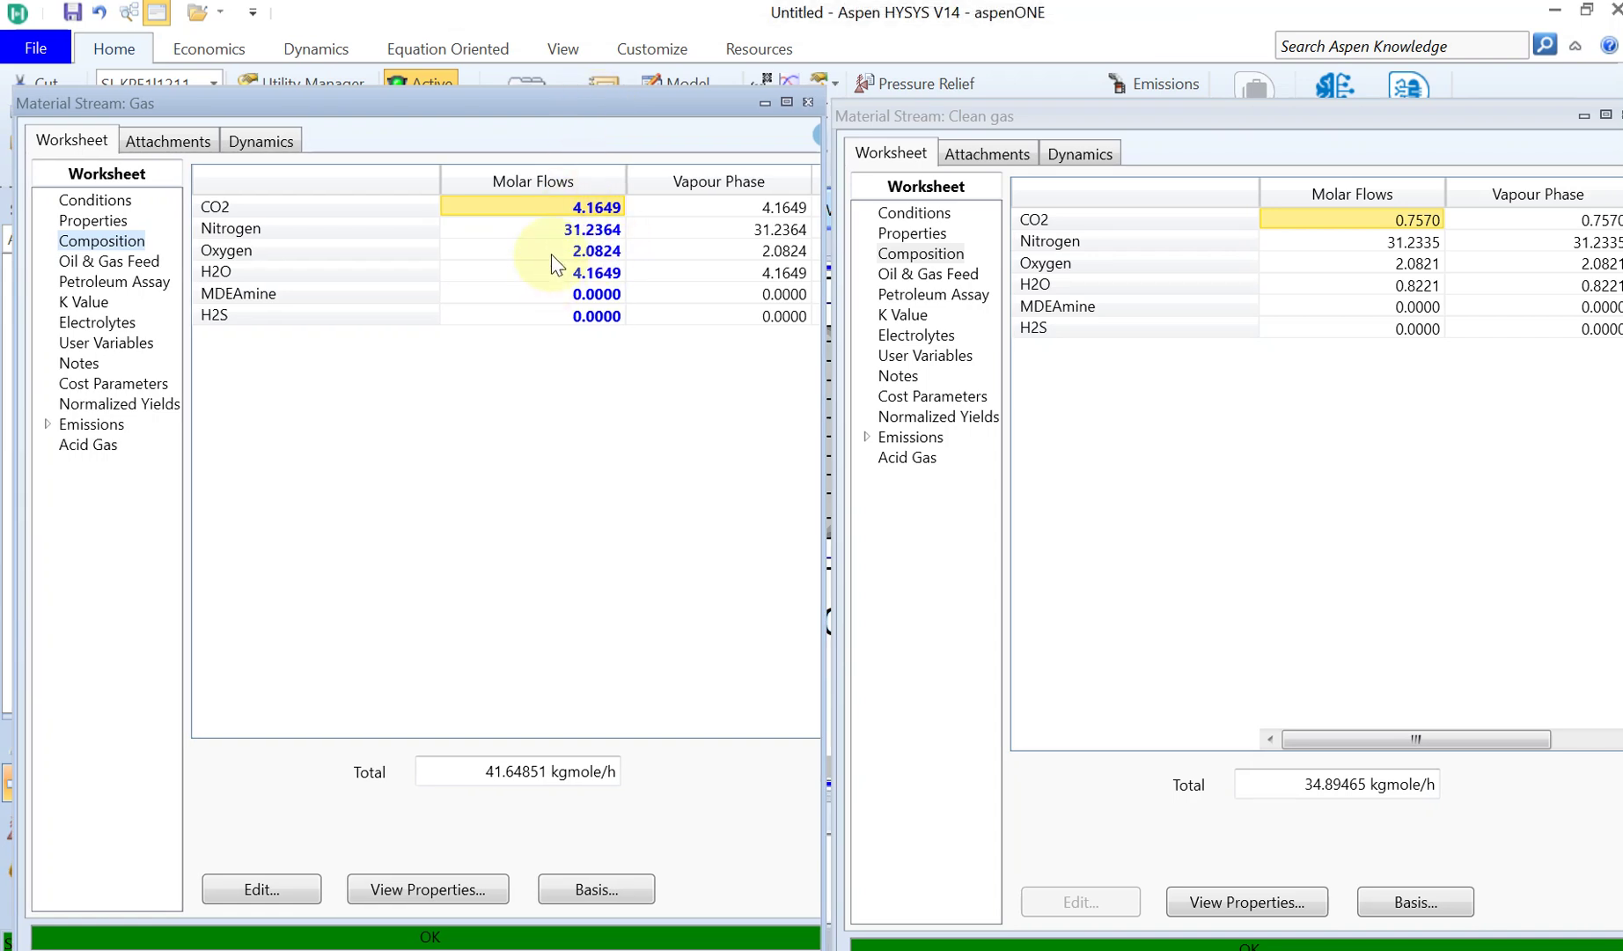
mouse_move(581, 213)
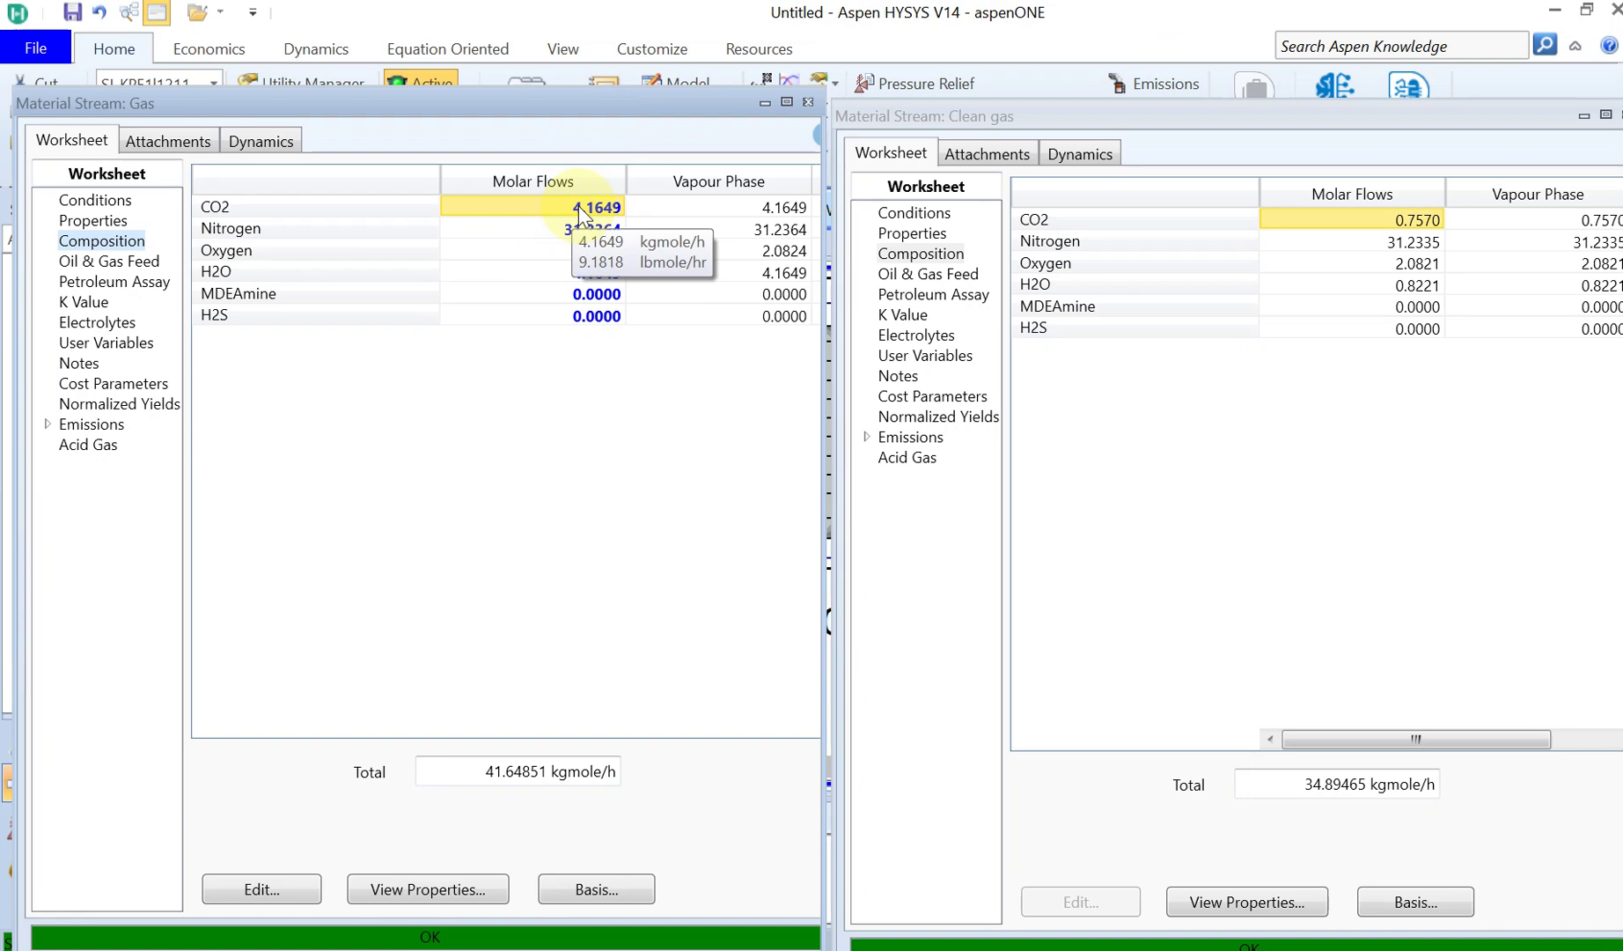
mouse_move(1416, 228)
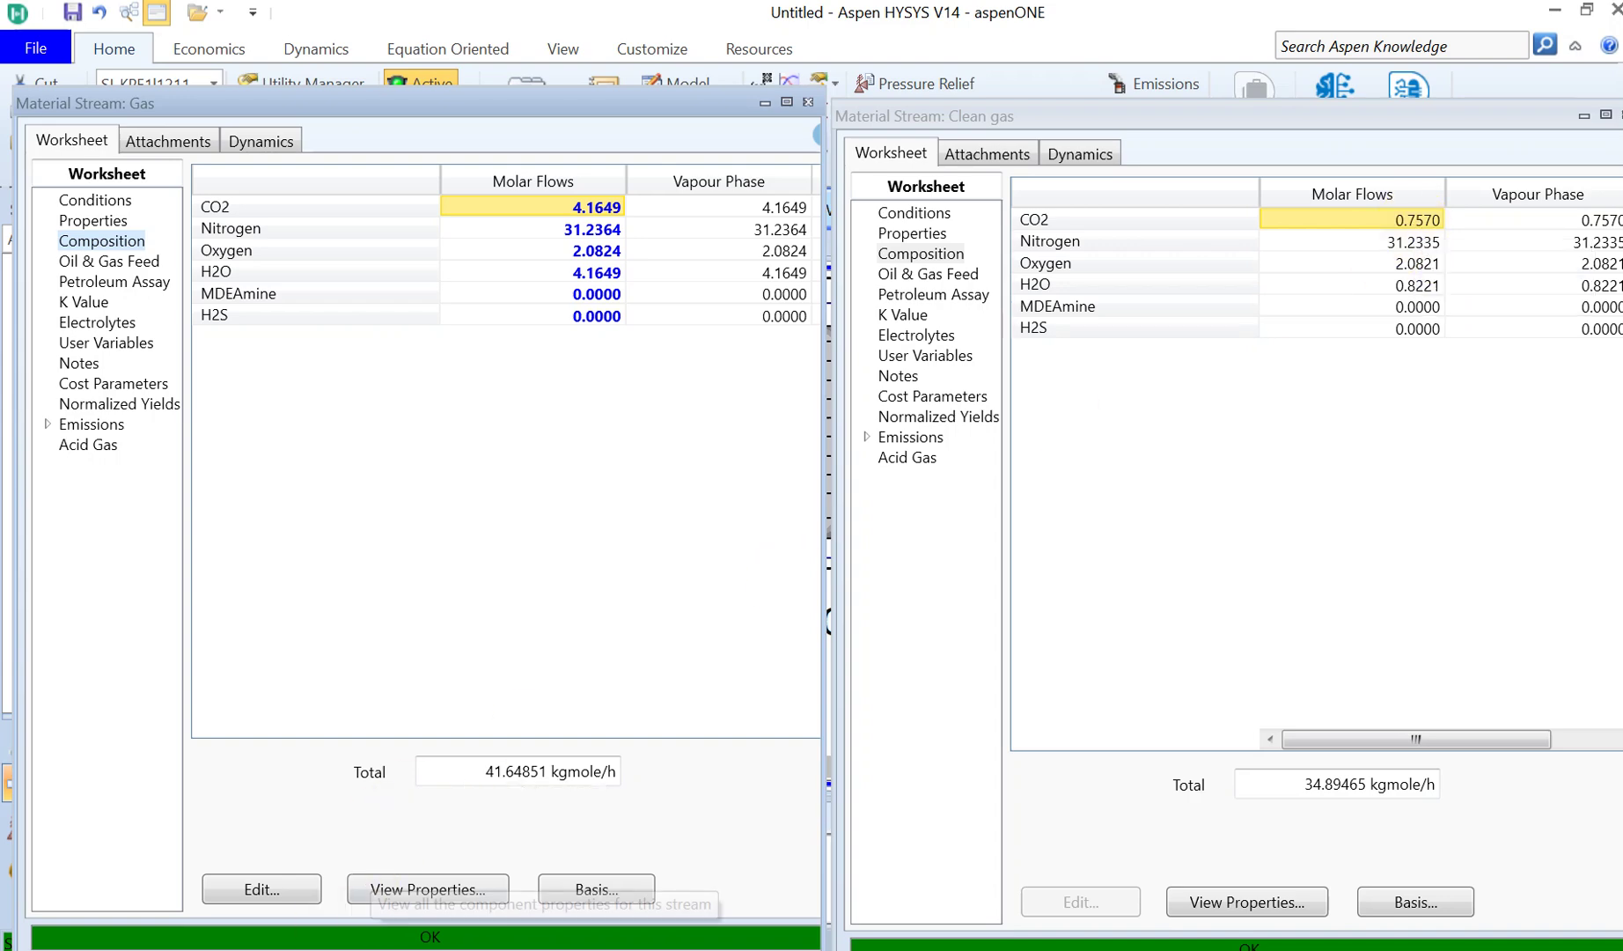
Step: Launch Windows Calculator and place it beside the stream tables
key(super)
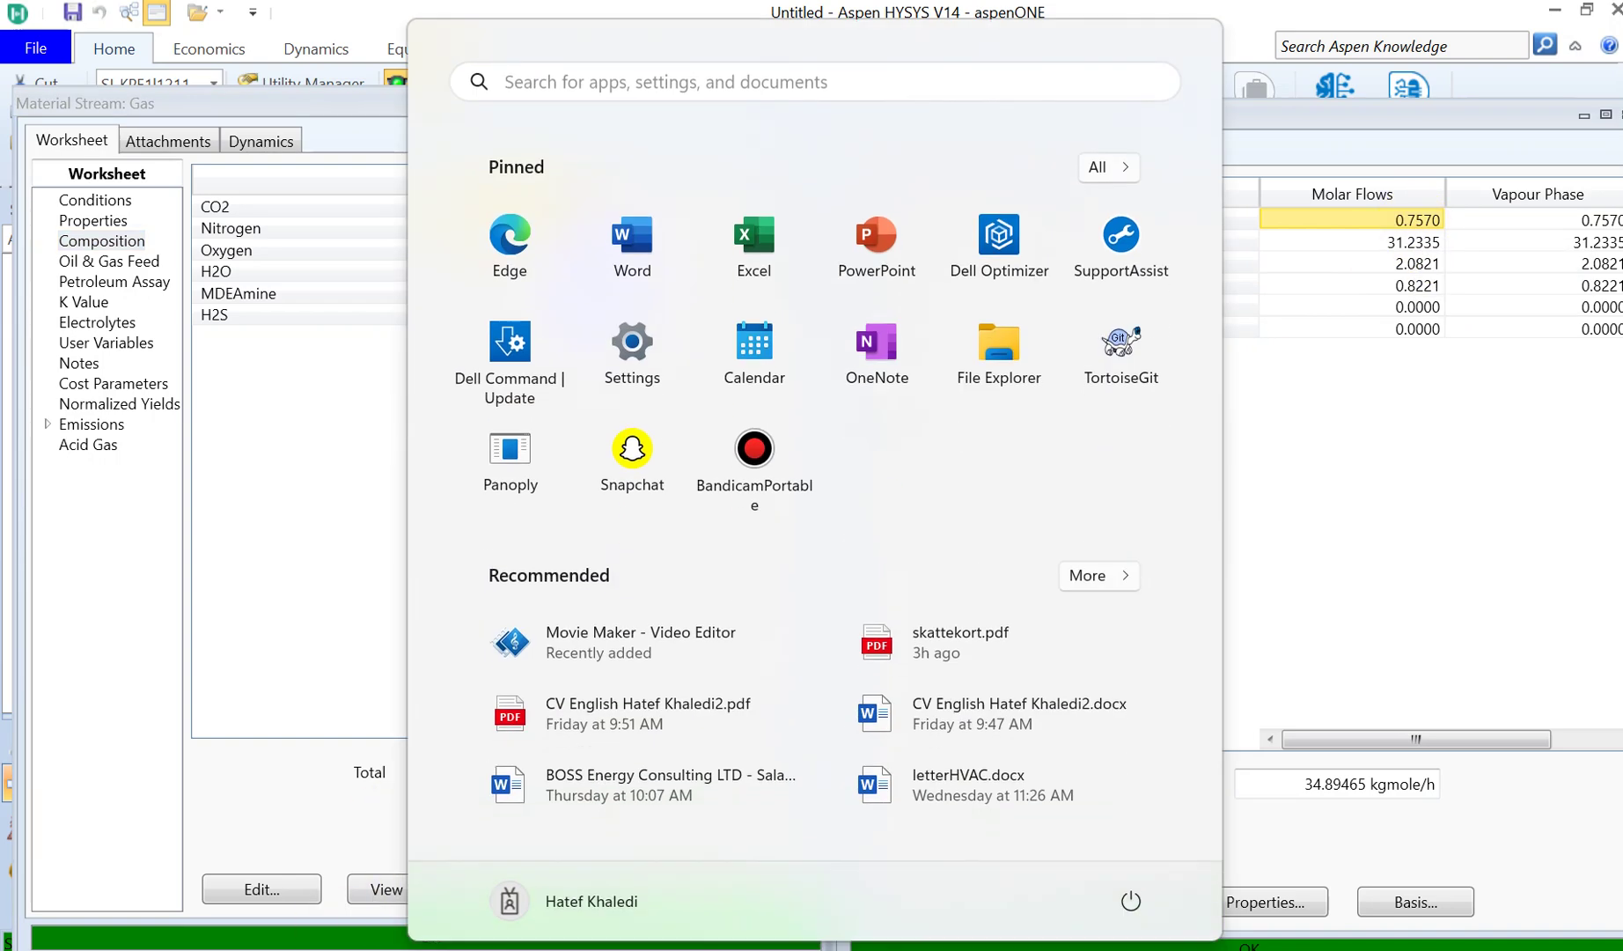
text(cal)
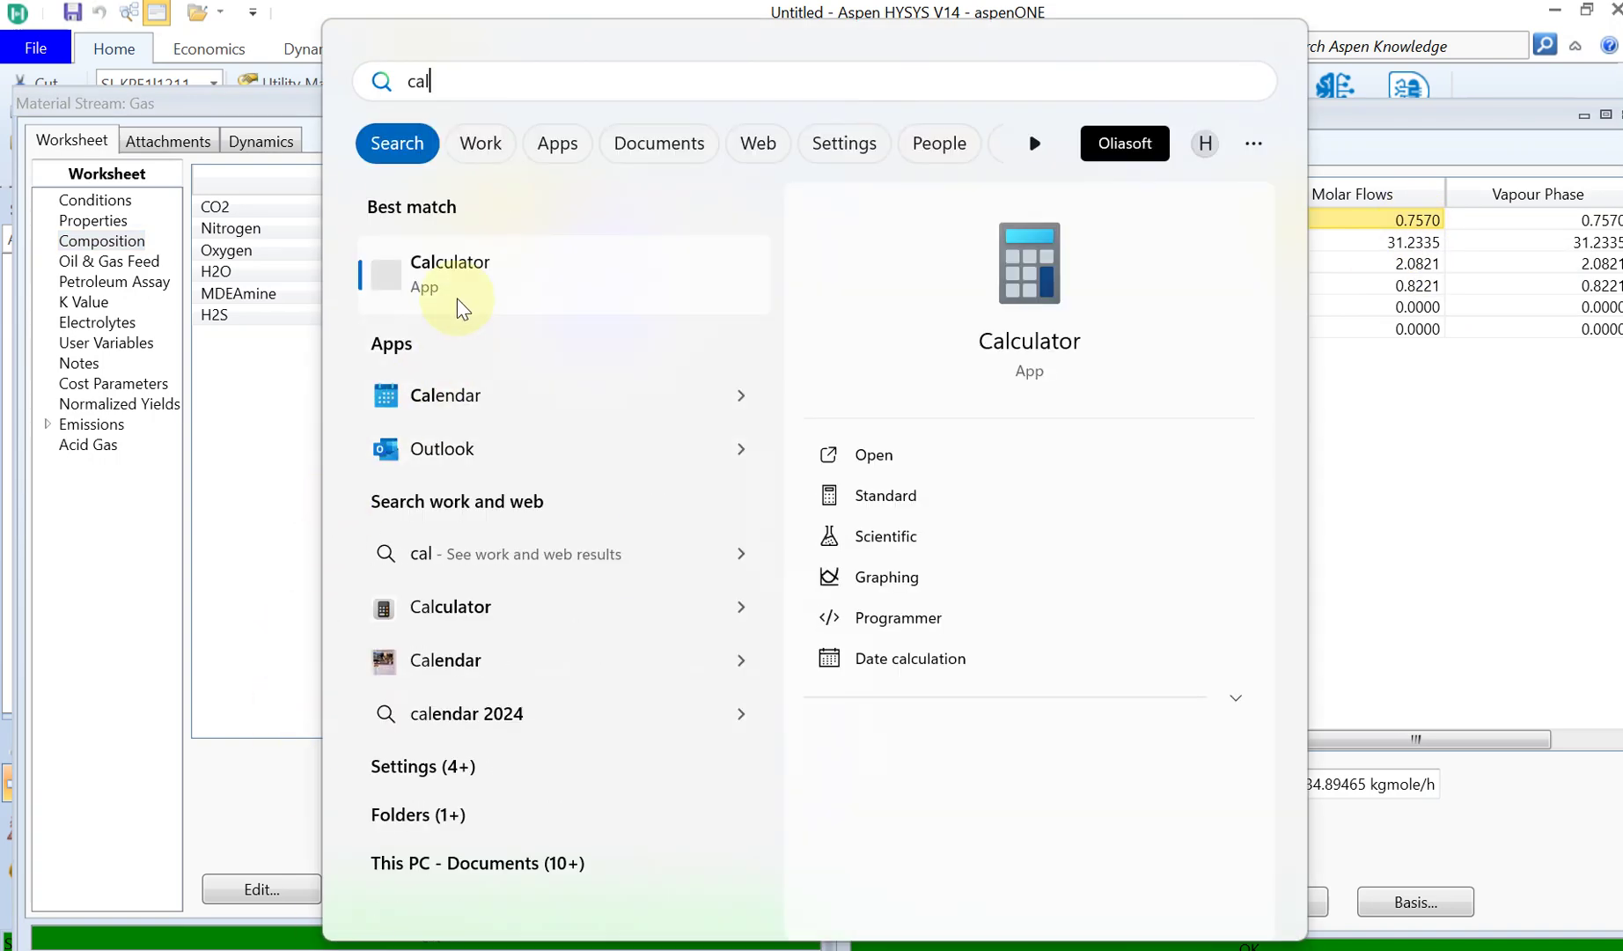
click(460, 296)
drag(481, 269, 600, 278)
Step: Compute the CO2 removed, 4.1649 − 0.757 = 3.4079, on the calculator keypad
click(227, 763)
click(515, 887)
click(243, 822)
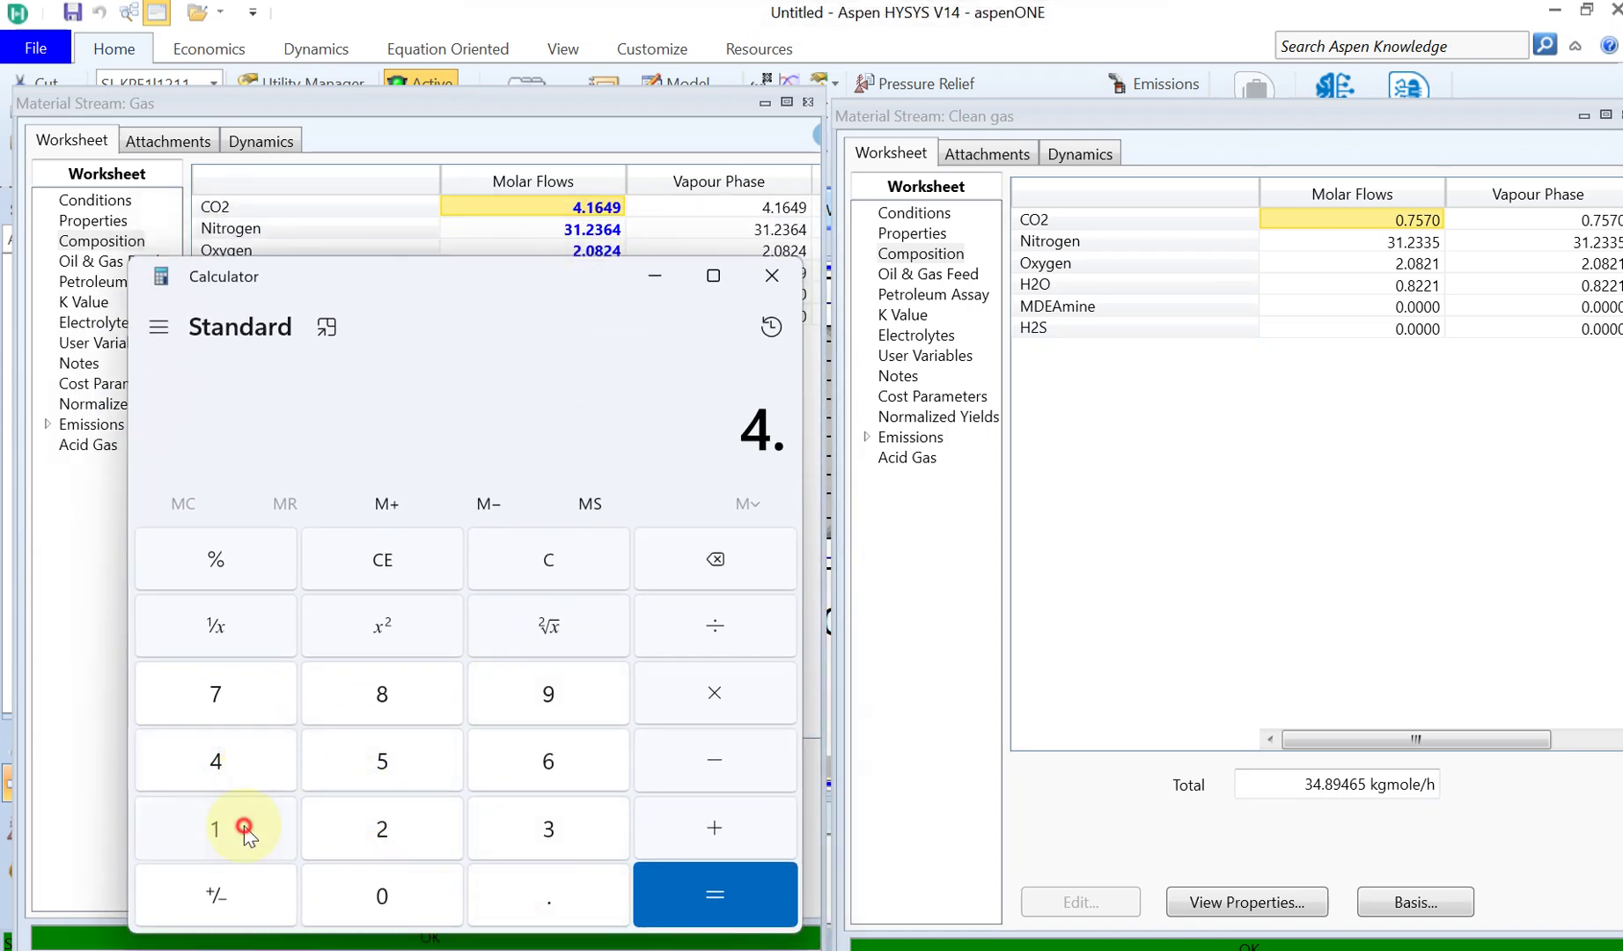
click(549, 754)
click(224, 762)
click(537, 701)
click(682, 764)
click(543, 881)
click(214, 697)
click(387, 759)
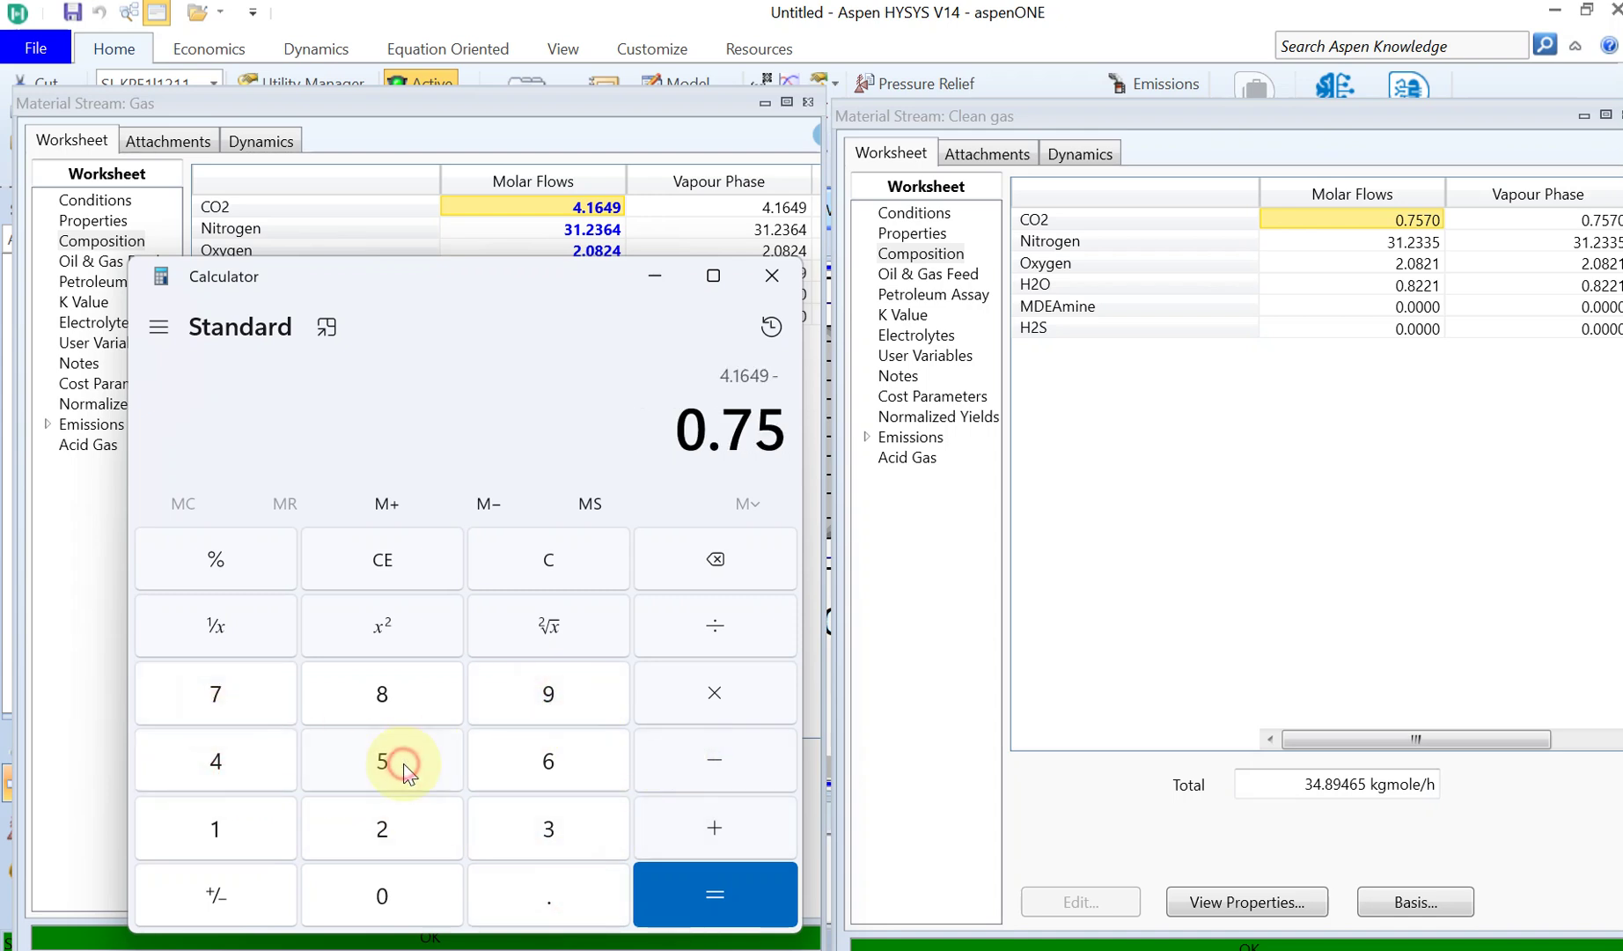
click(227, 720)
click(361, 895)
click(709, 881)
Step: Re-enter 4.1649 and repeat the subtraction, again giving 3.4079
click(226, 762)
click(548, 893)
click(233, 827)
click(533, 768)
click(244, 772)
click(526, 692)
click(708, 897)
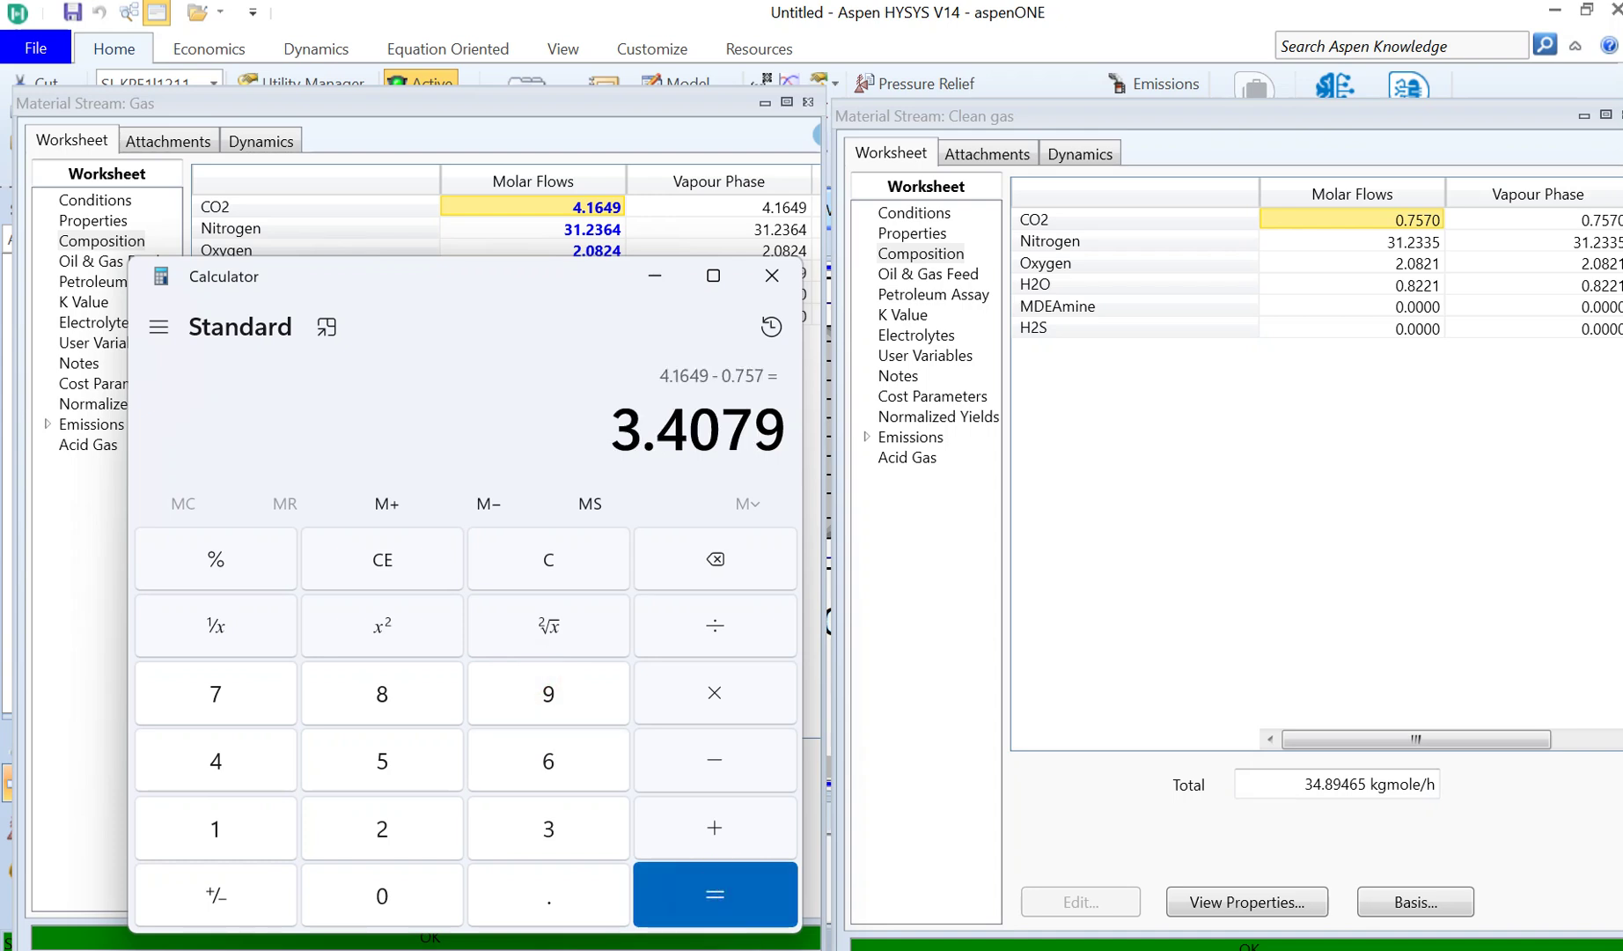
Step: Clear the line and retype 4.1649 − 0.757 from the keyboard to evaluate it
key(BackSpace)
click(244, 770)
click(540, 915)
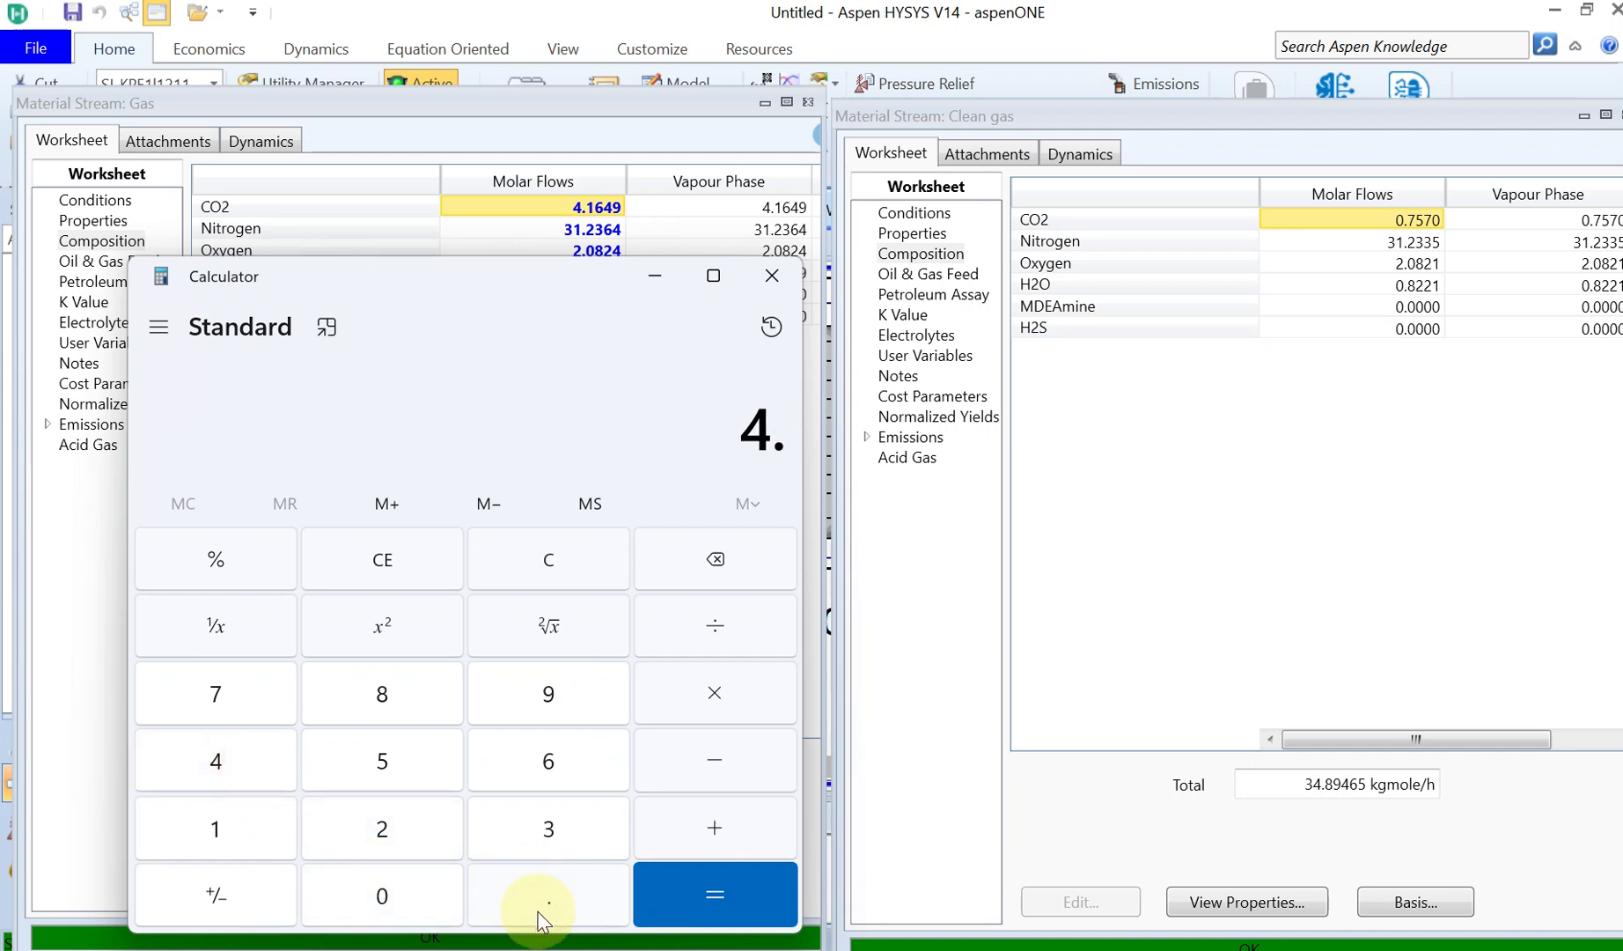
text(1649)
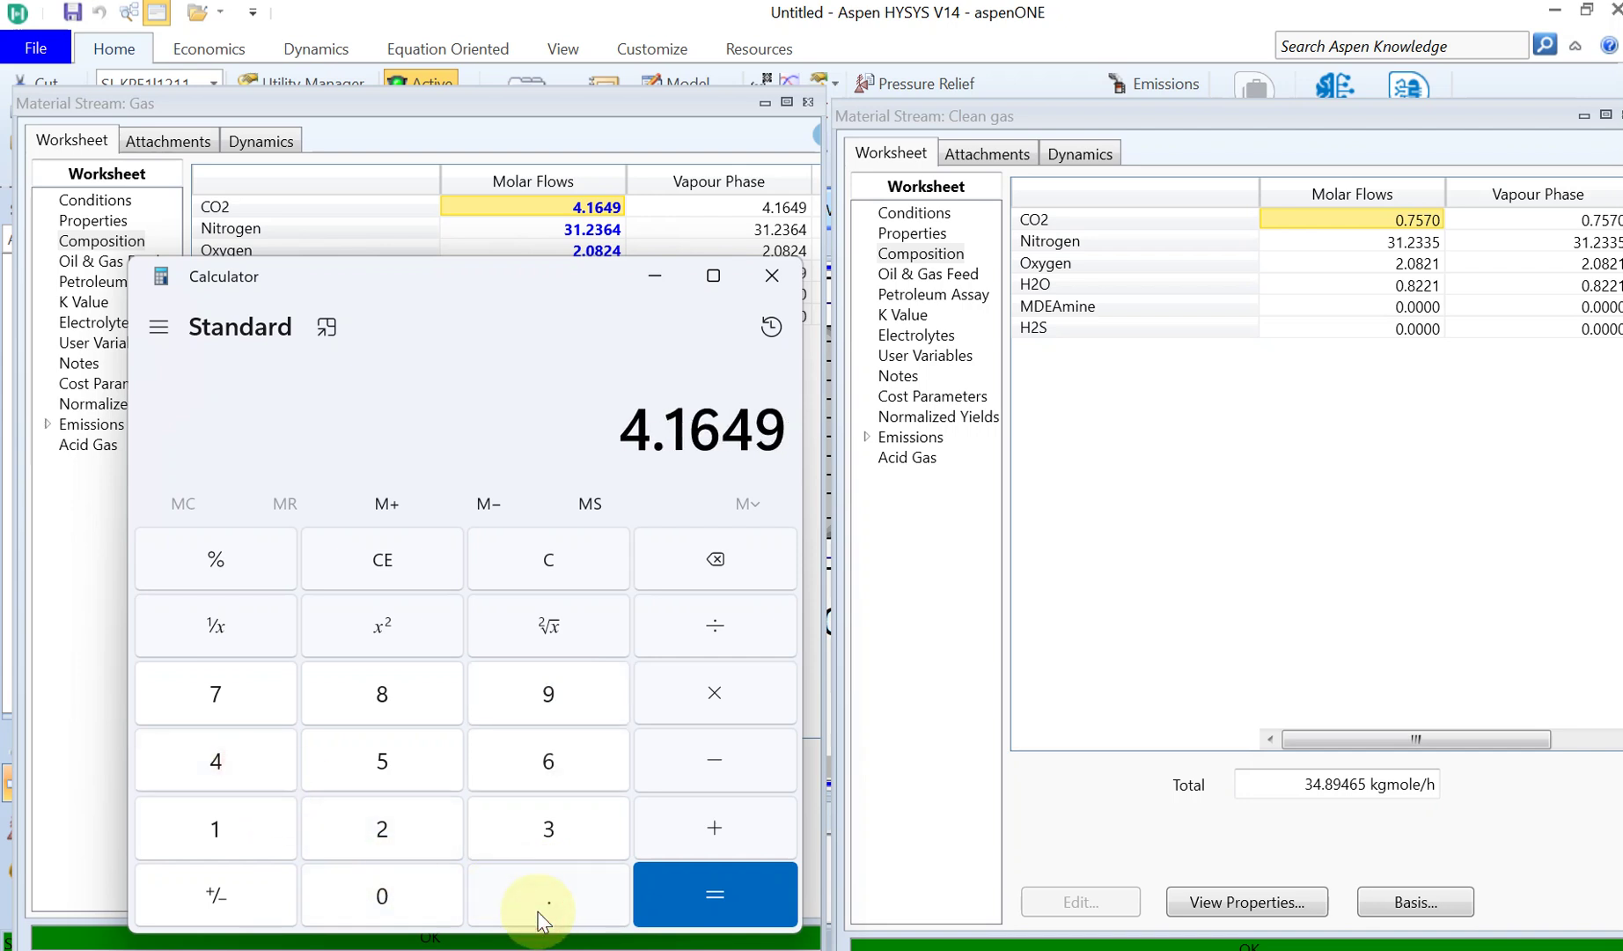
key(minus)
click(540, 915)
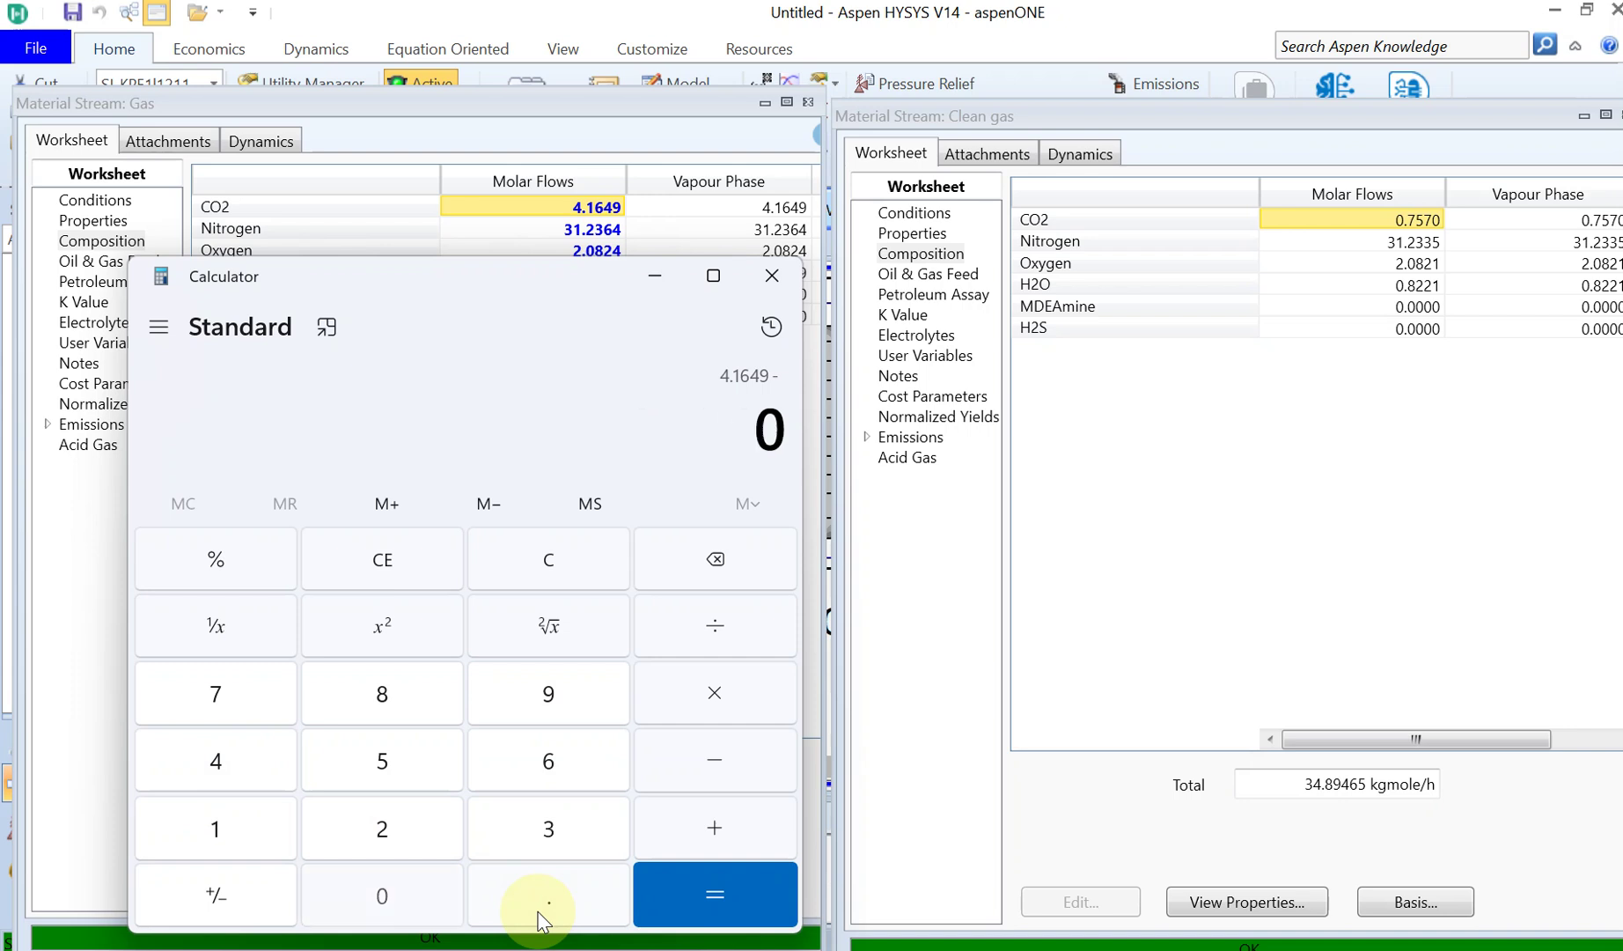
text(75)
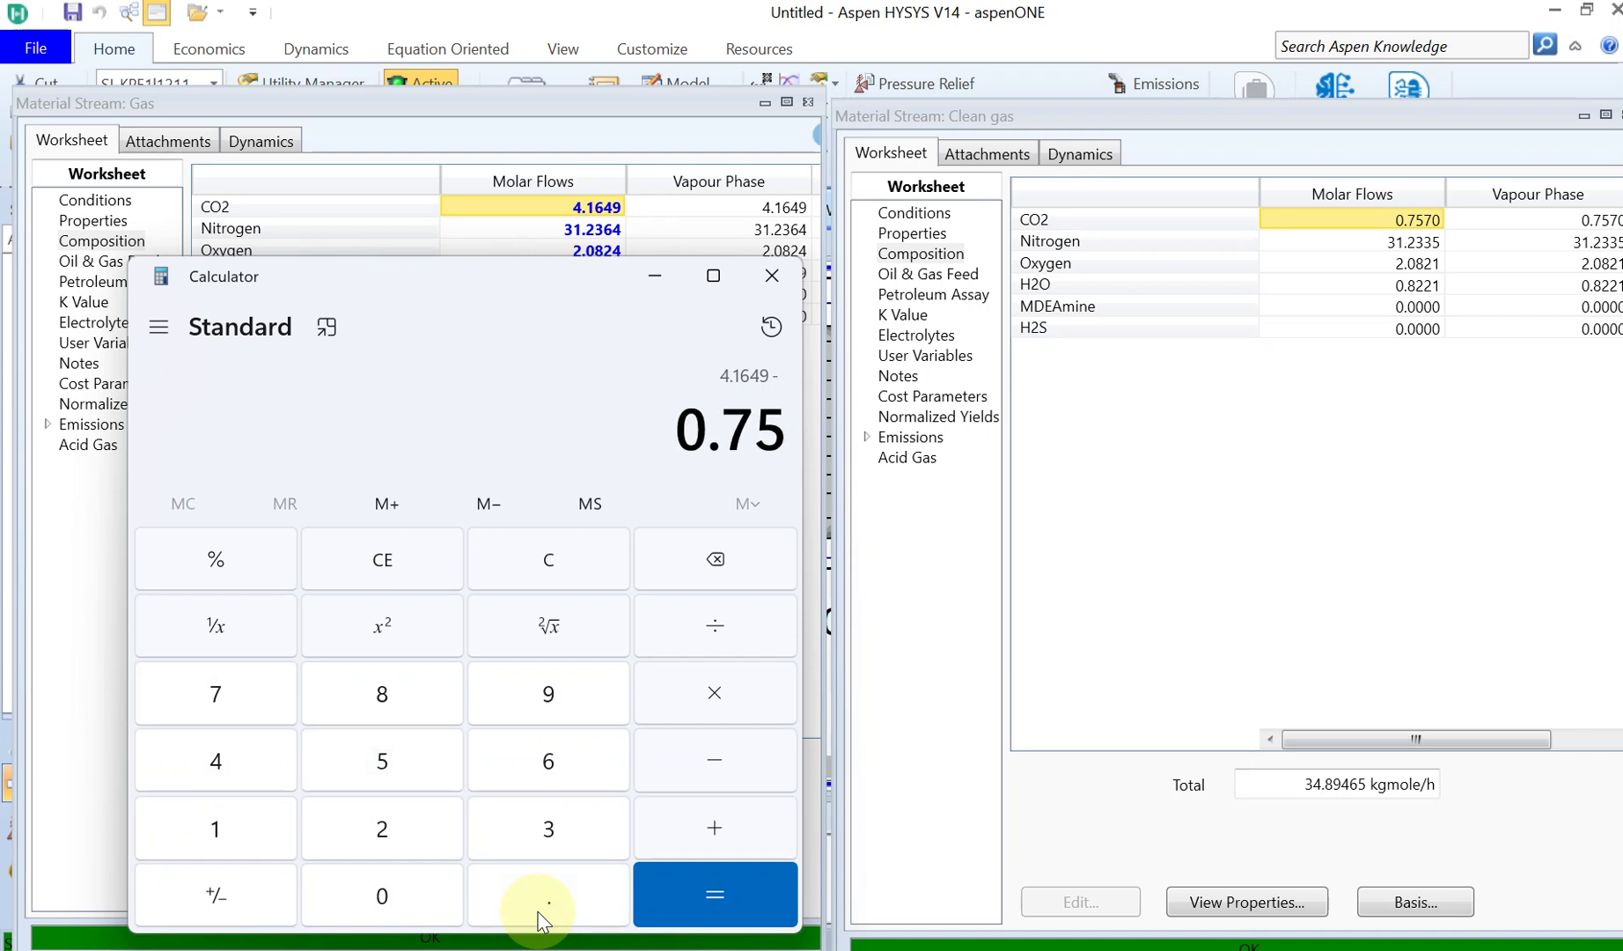
text(7)
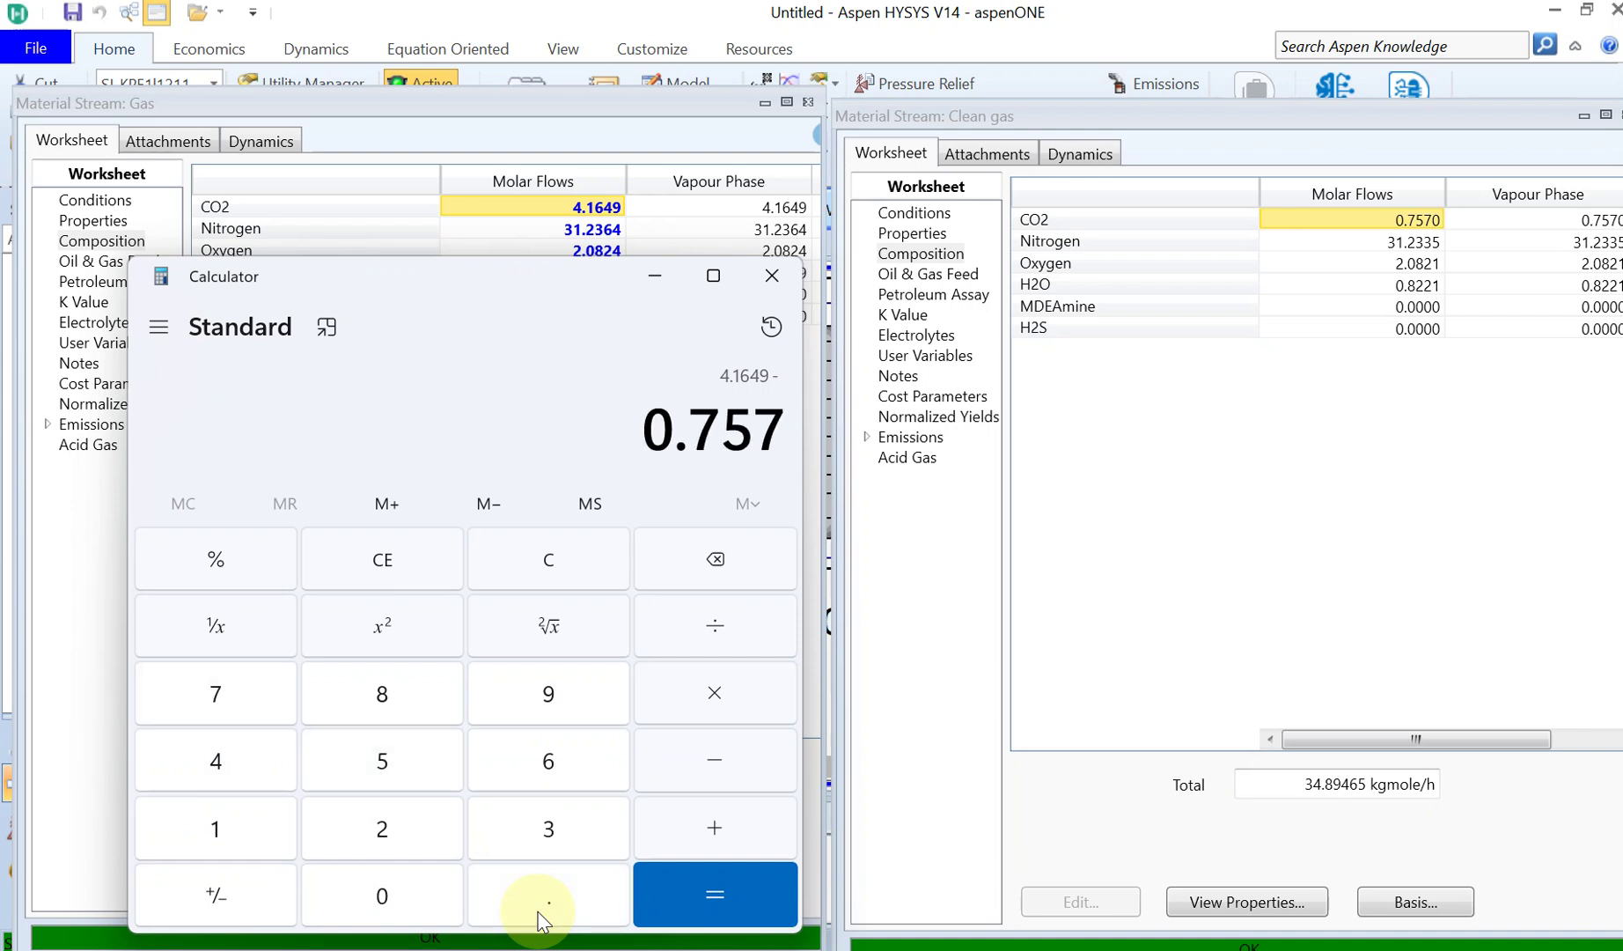
key(Return)
Step: Divide 3.4079 by 4.1649 to get the CO2 removal fraction of about 0.818
click(693, 620)
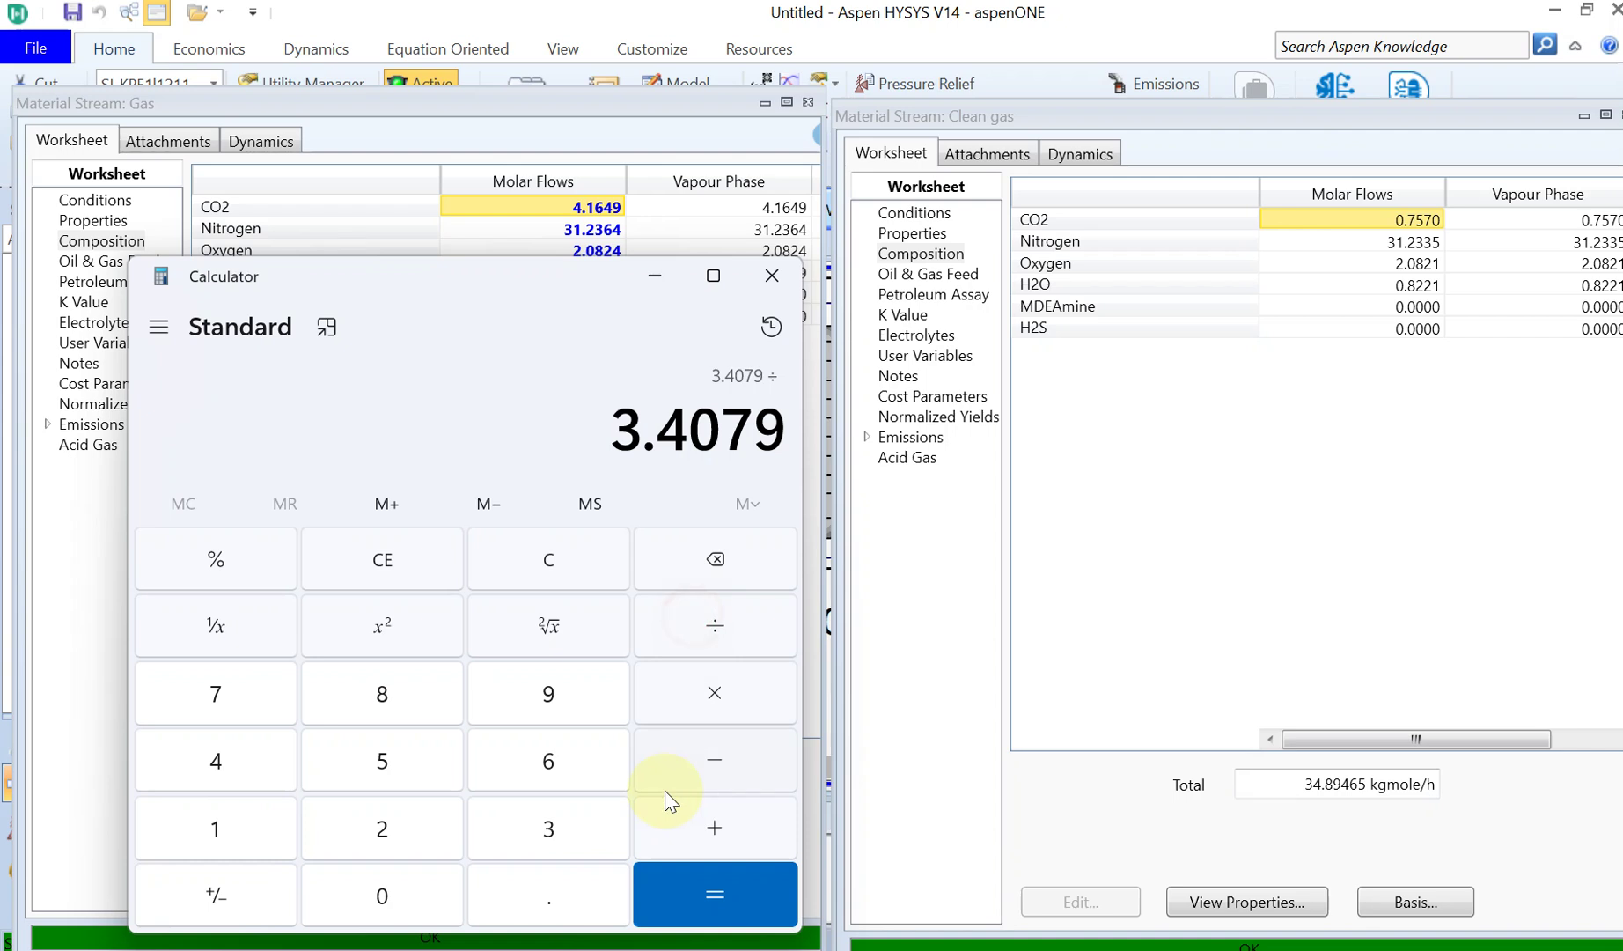
text(5)
key(BackSpace)
text(4.16)
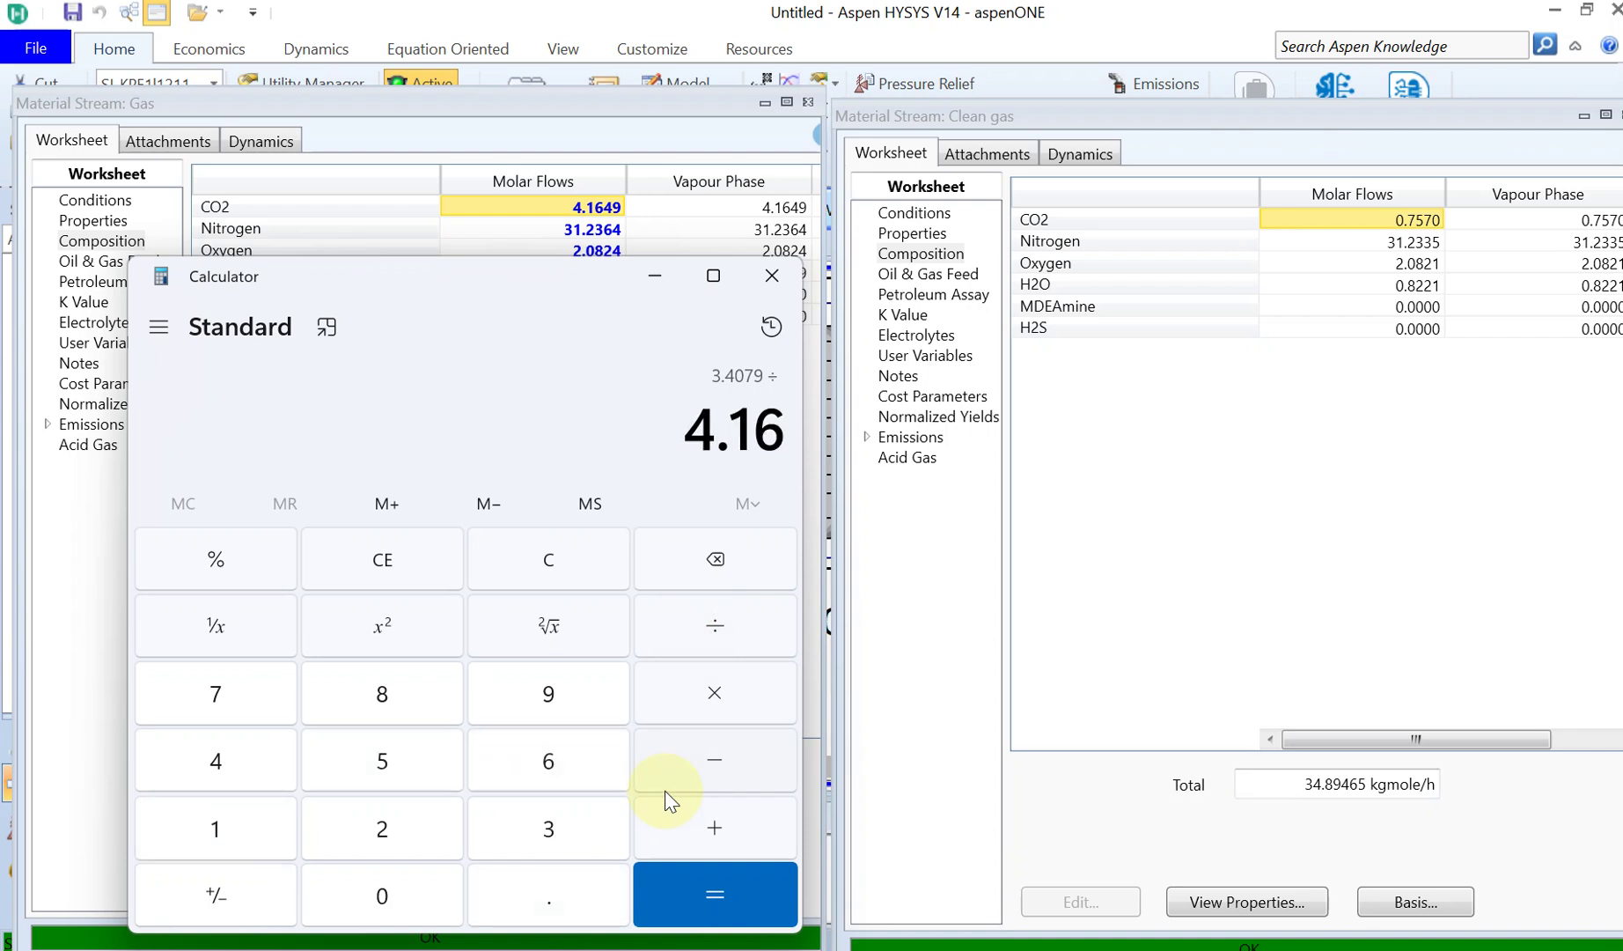
text(49)
key(Return)
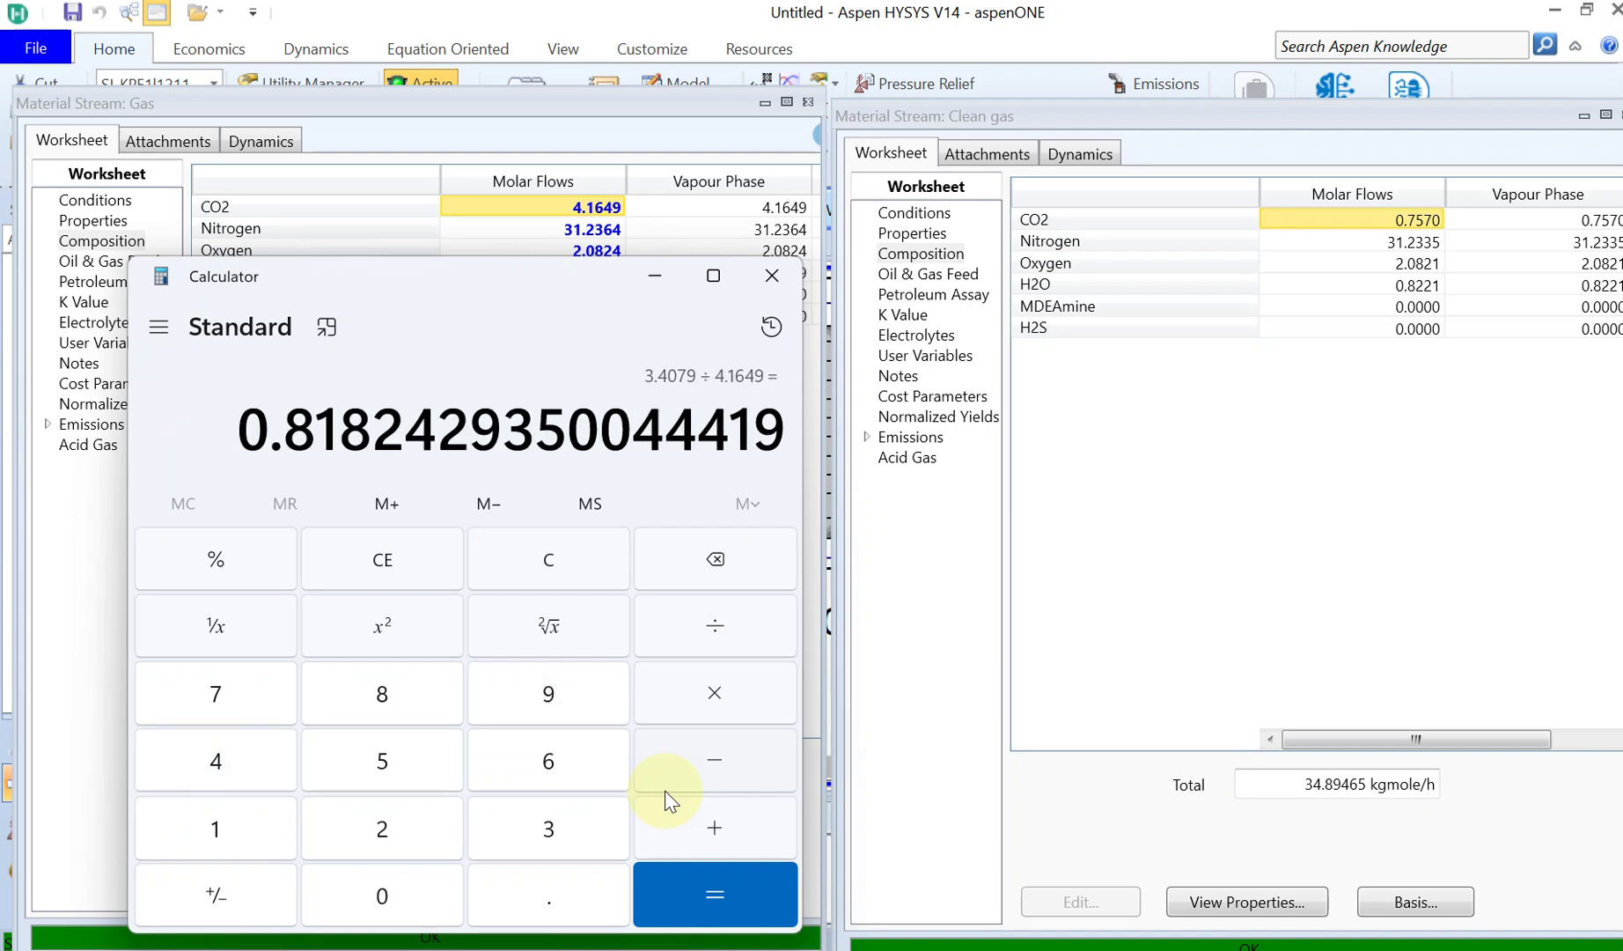